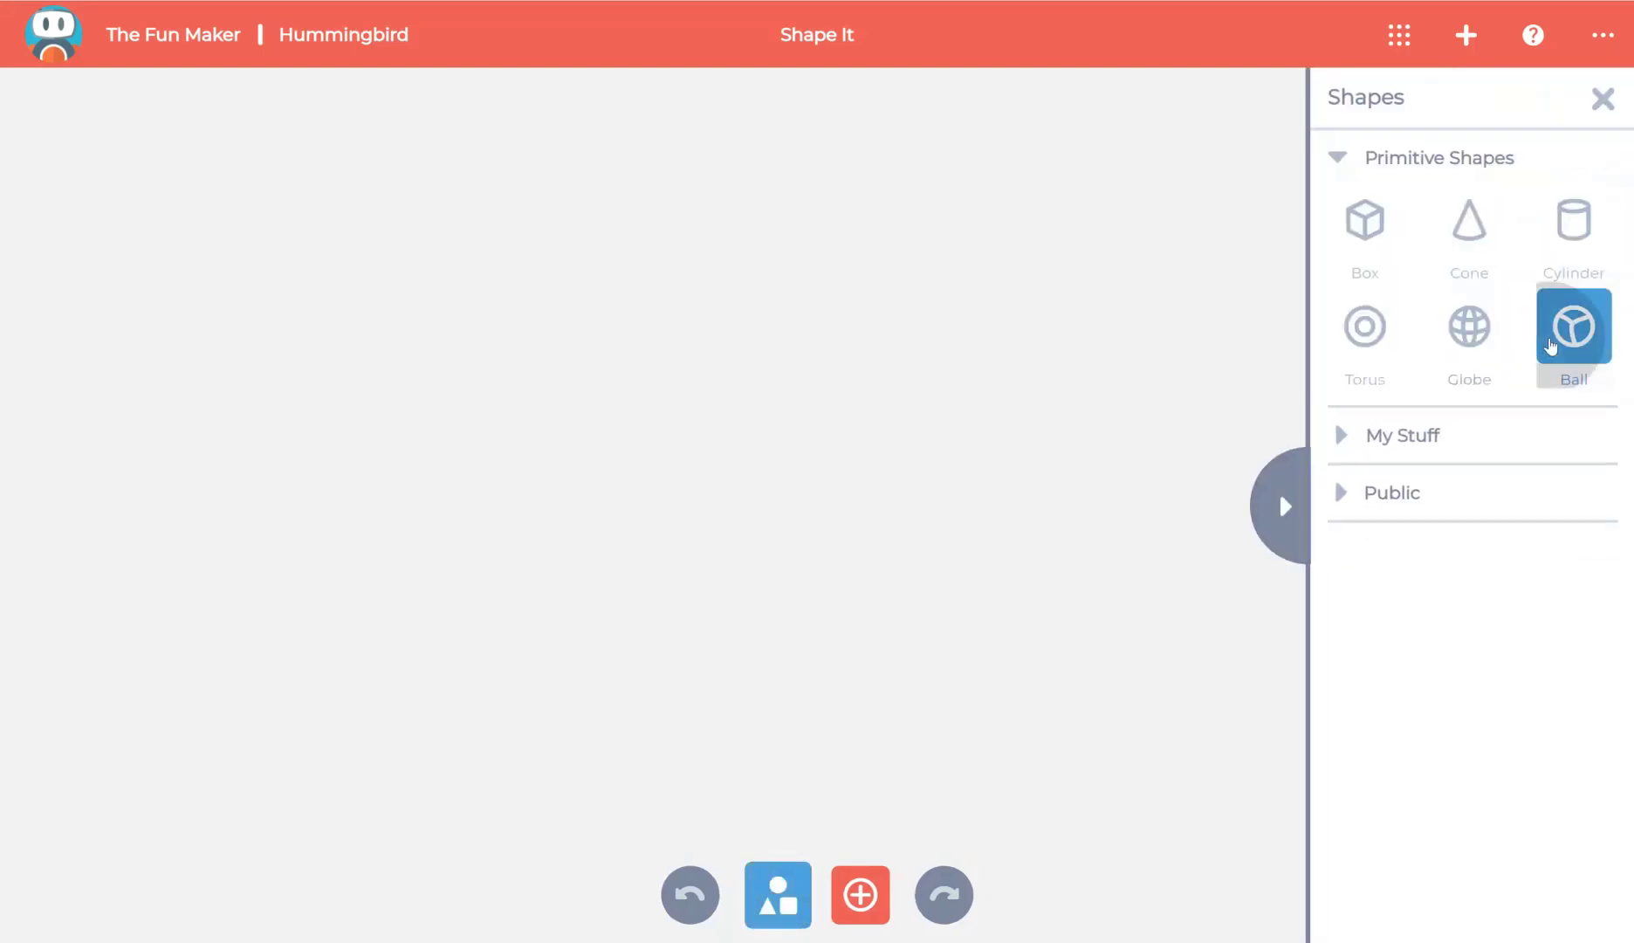
# Add a green ball to the scene from the Shapes panel
pyautogui.click(1546, 346)
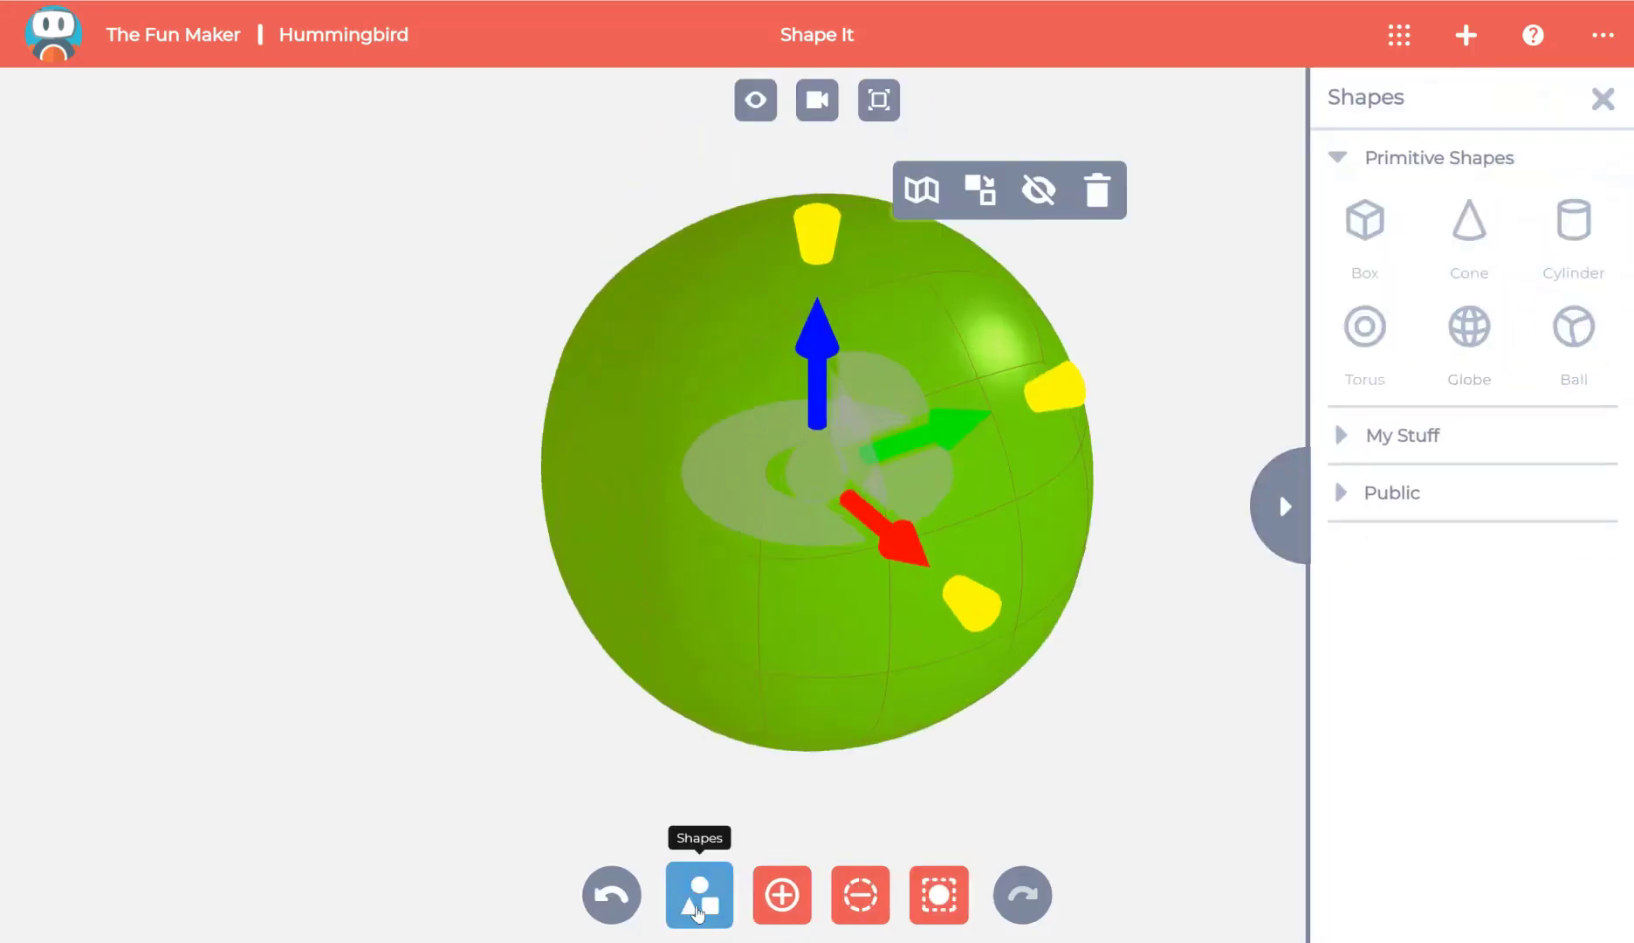
pyautogui.click(695, 891)
pyautogui.click(1261, 645)
pyautogui.moveTo(1265, 646); pyautogui.dragTo(1054, 623)
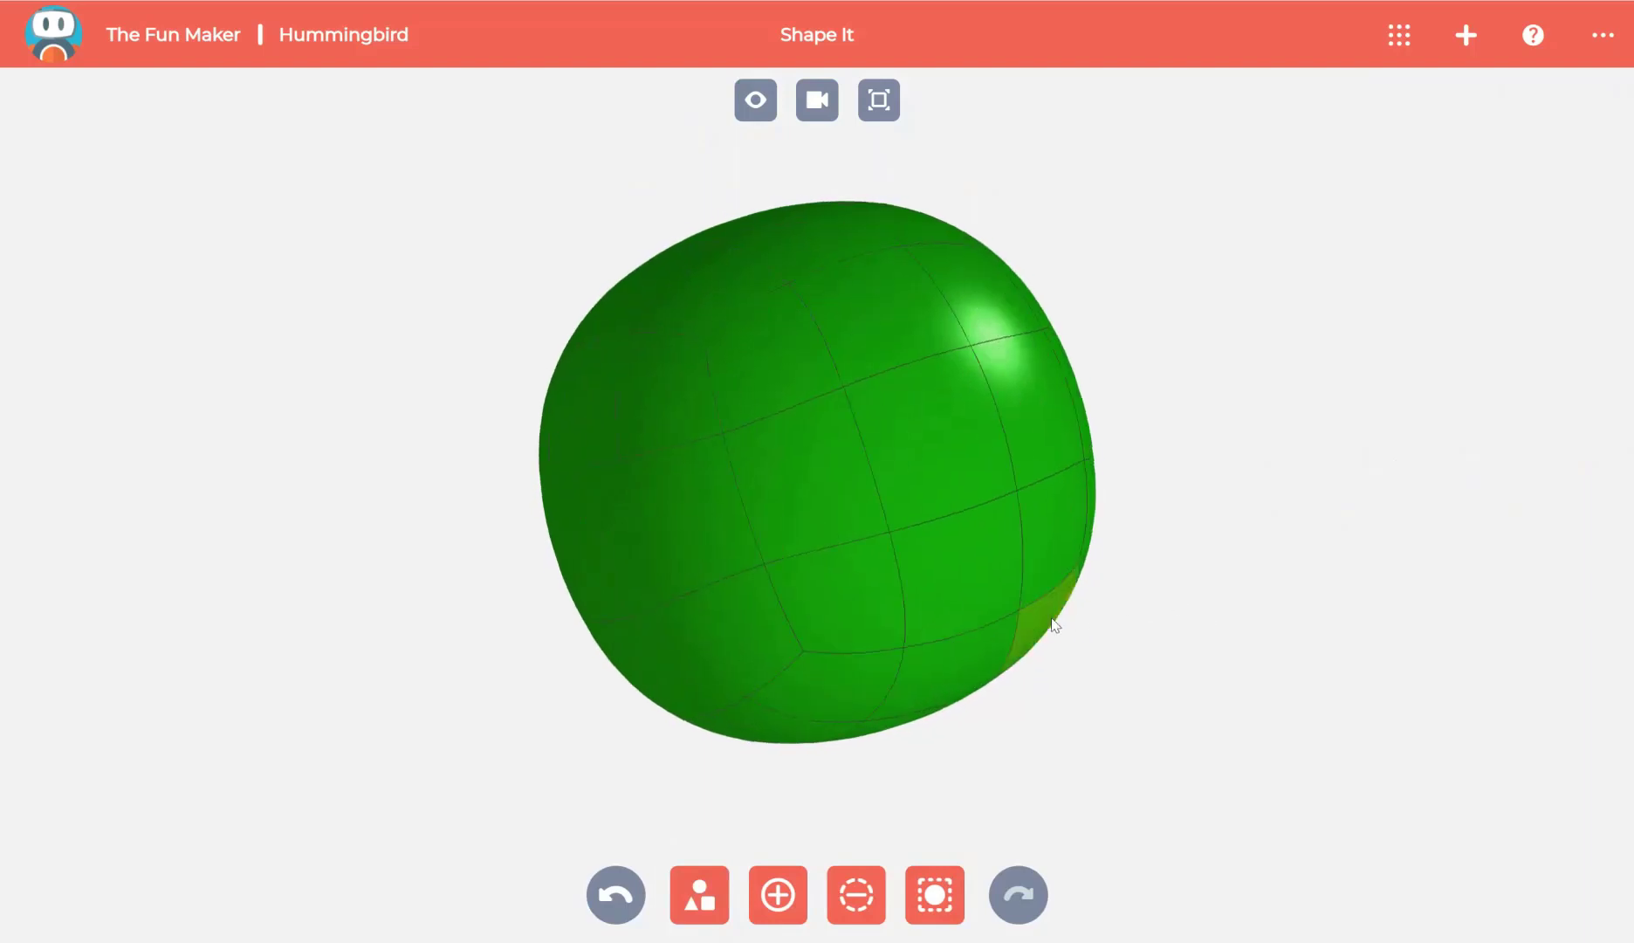
# Pull a lower-right face of the ball out and extrude it twice into a long protrusion
pyautogui.click(866, 600)
pyautogui.moveTo(1010, 554); pyautogui.dragTo(1047, 532)
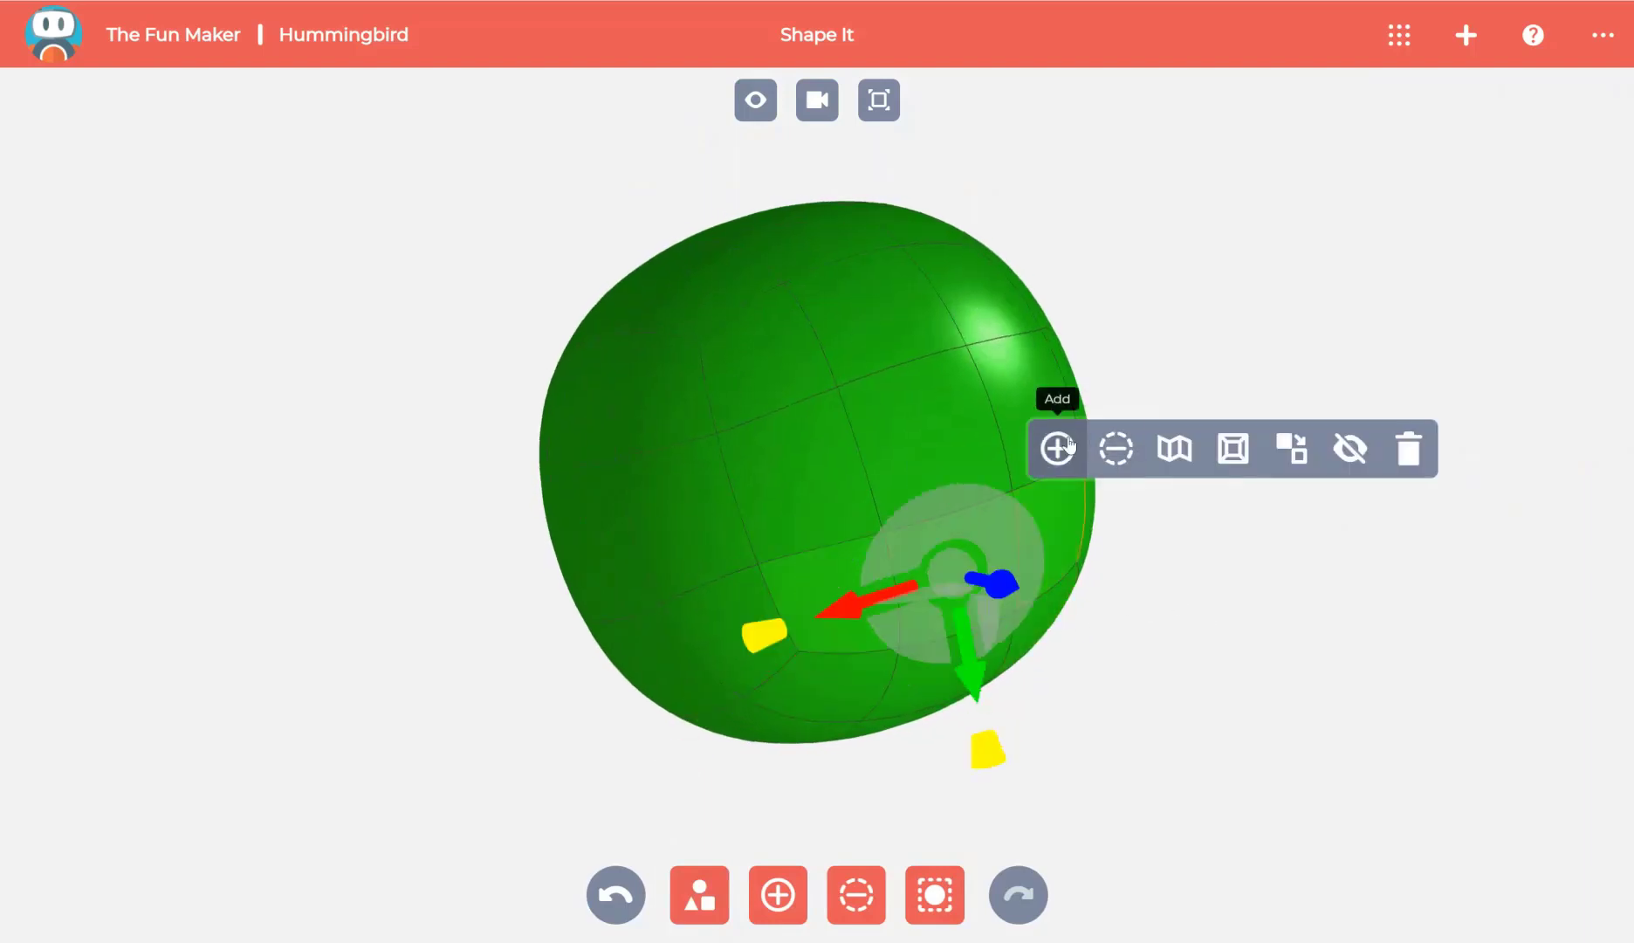
pyautogui.click(1054, 445)
pyautogui.click(932, 670)
pyautogui.moveTo(934, 669); pyautogui.dragTo(1157, 583)
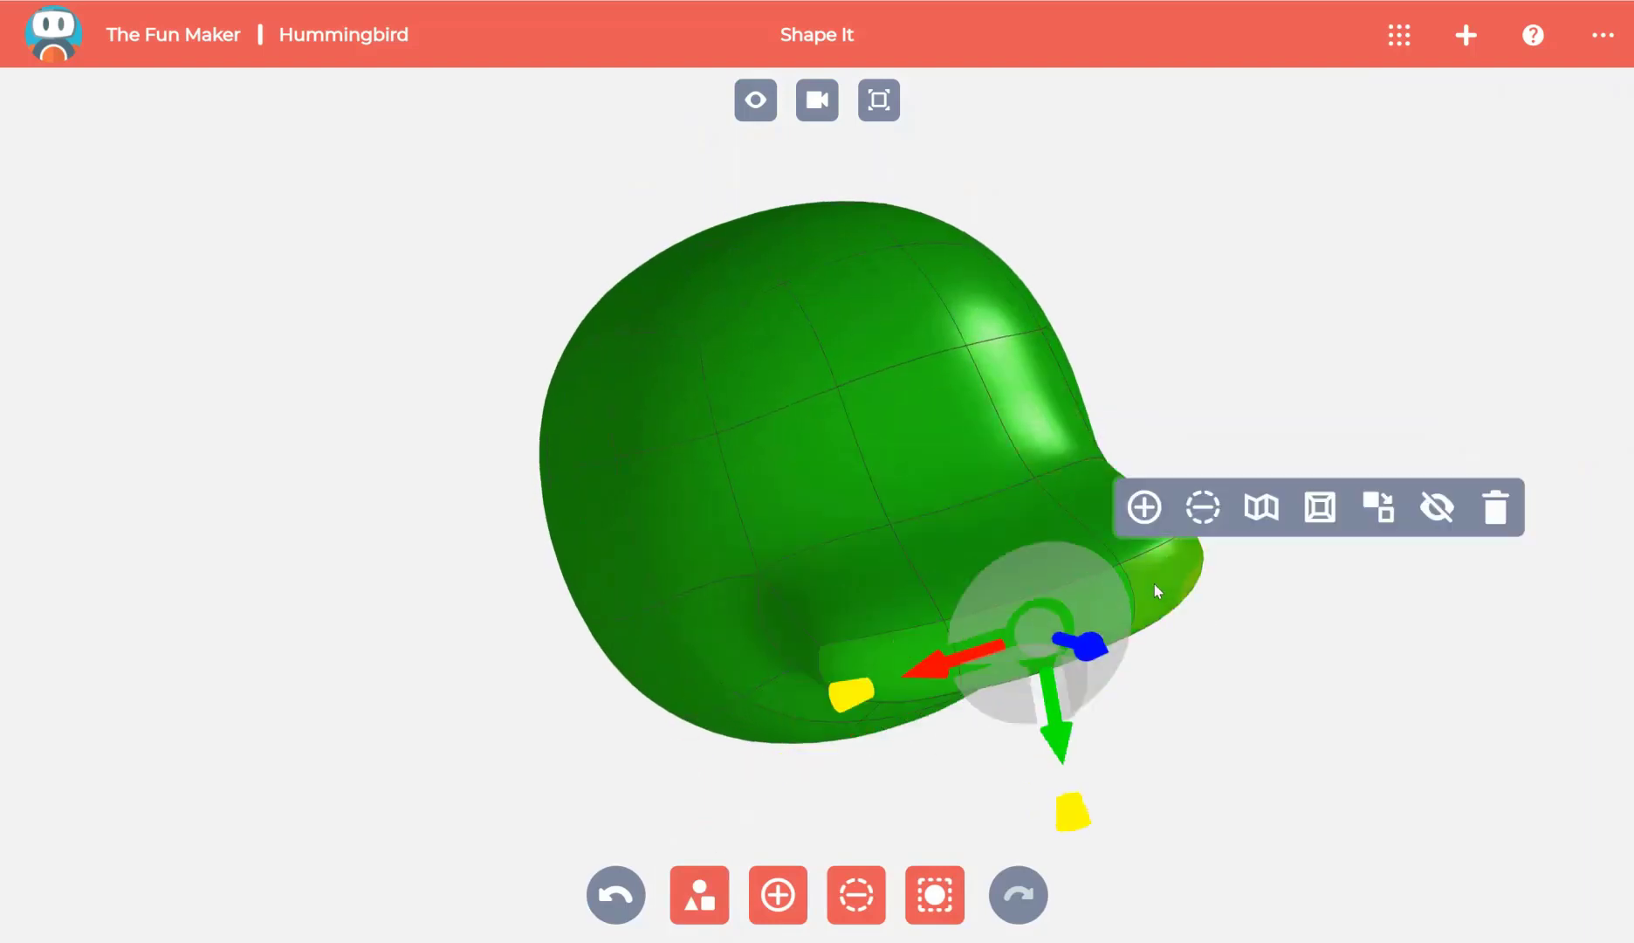
pyautogui.click(1142, 505)
pyautogui.click(817, 100)
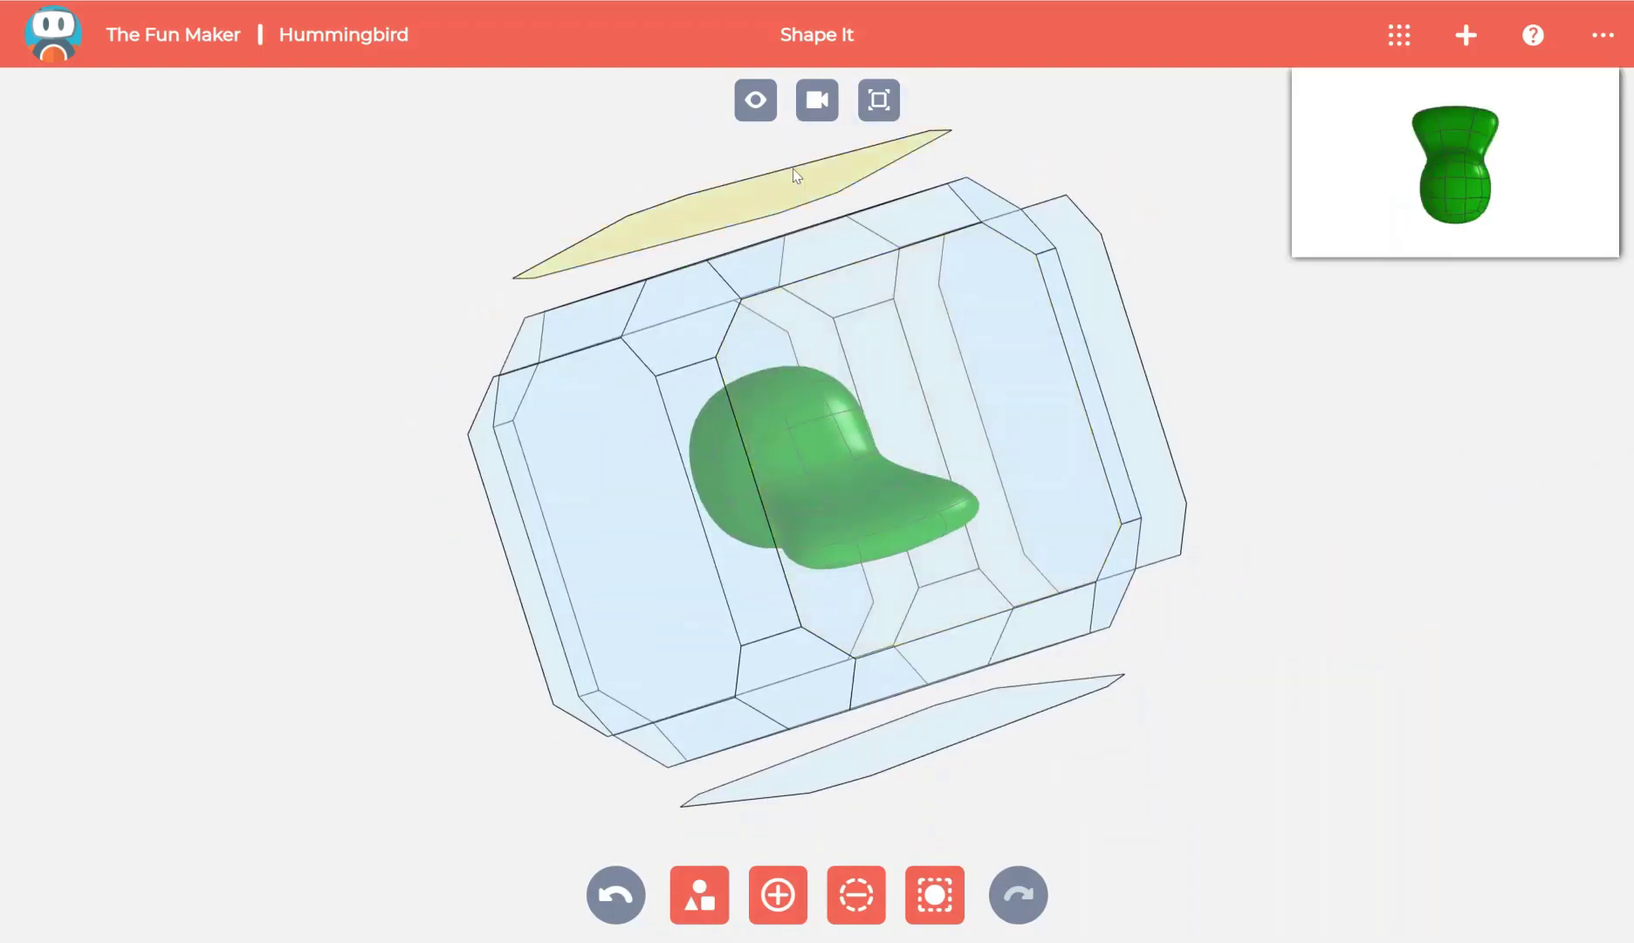
# Narrow the top of the shape and stretch it upward into a long tapered beak
pyautogui.moveTo(606, 318); pyautogui.dragTo(1067, 502)
pyautogui.moveTo(1072, 442); pyautogui.dragTo(999, 448)
pyautogui.click(699, 338)
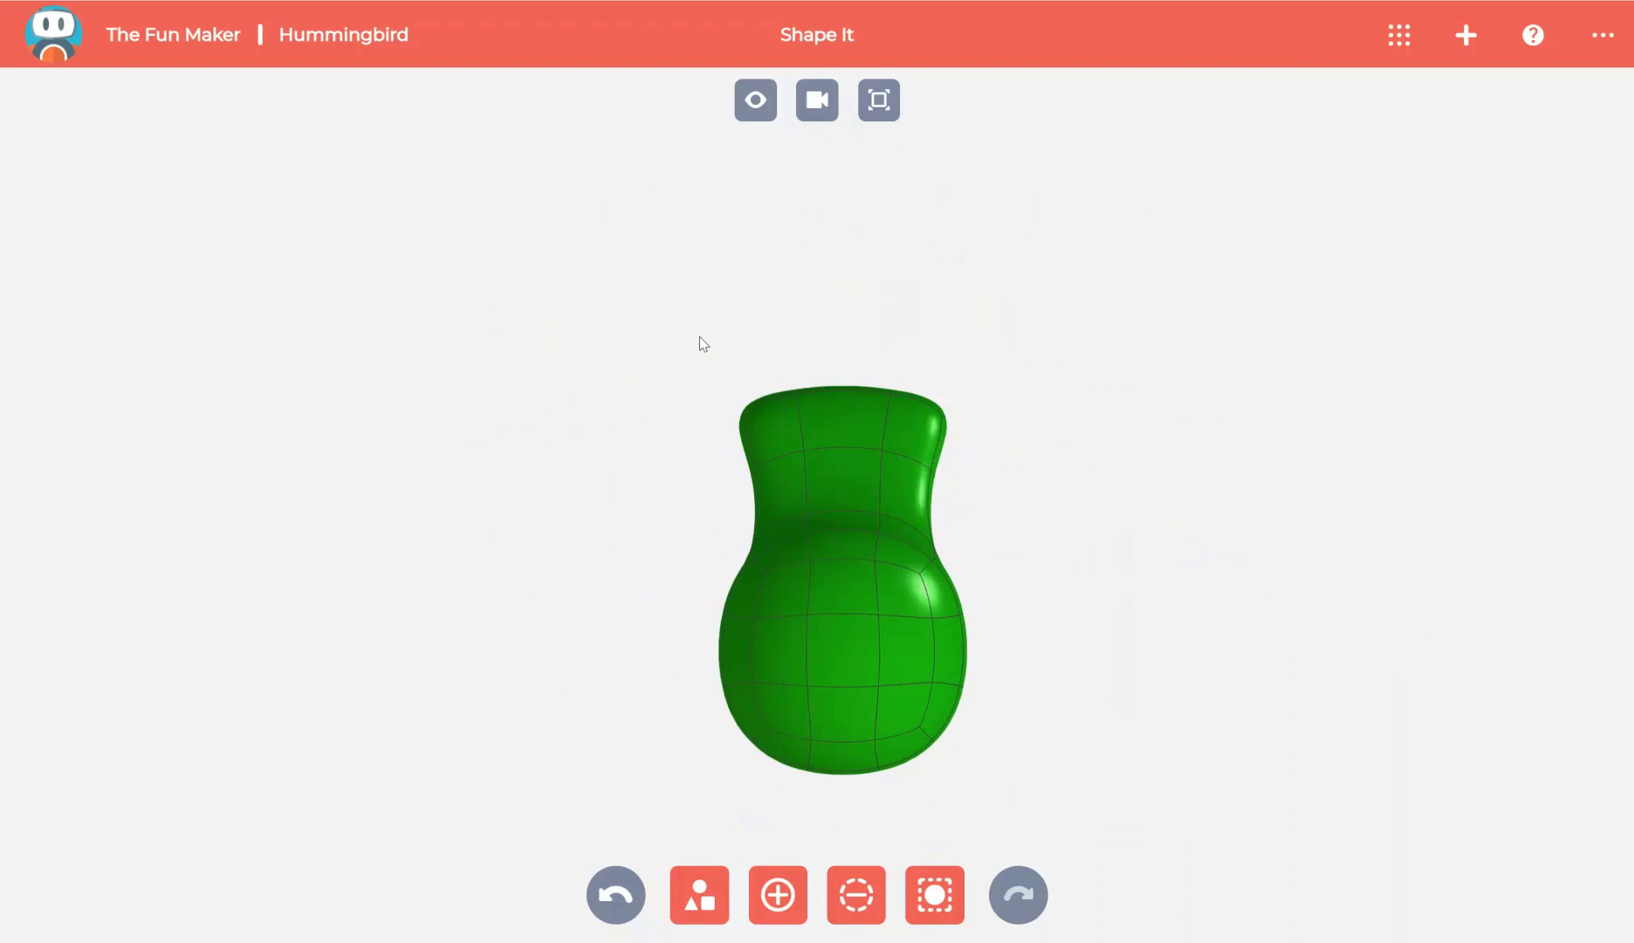
pyautogui.moveTo(699, 338); pyautogui.dragTo(995, 454)
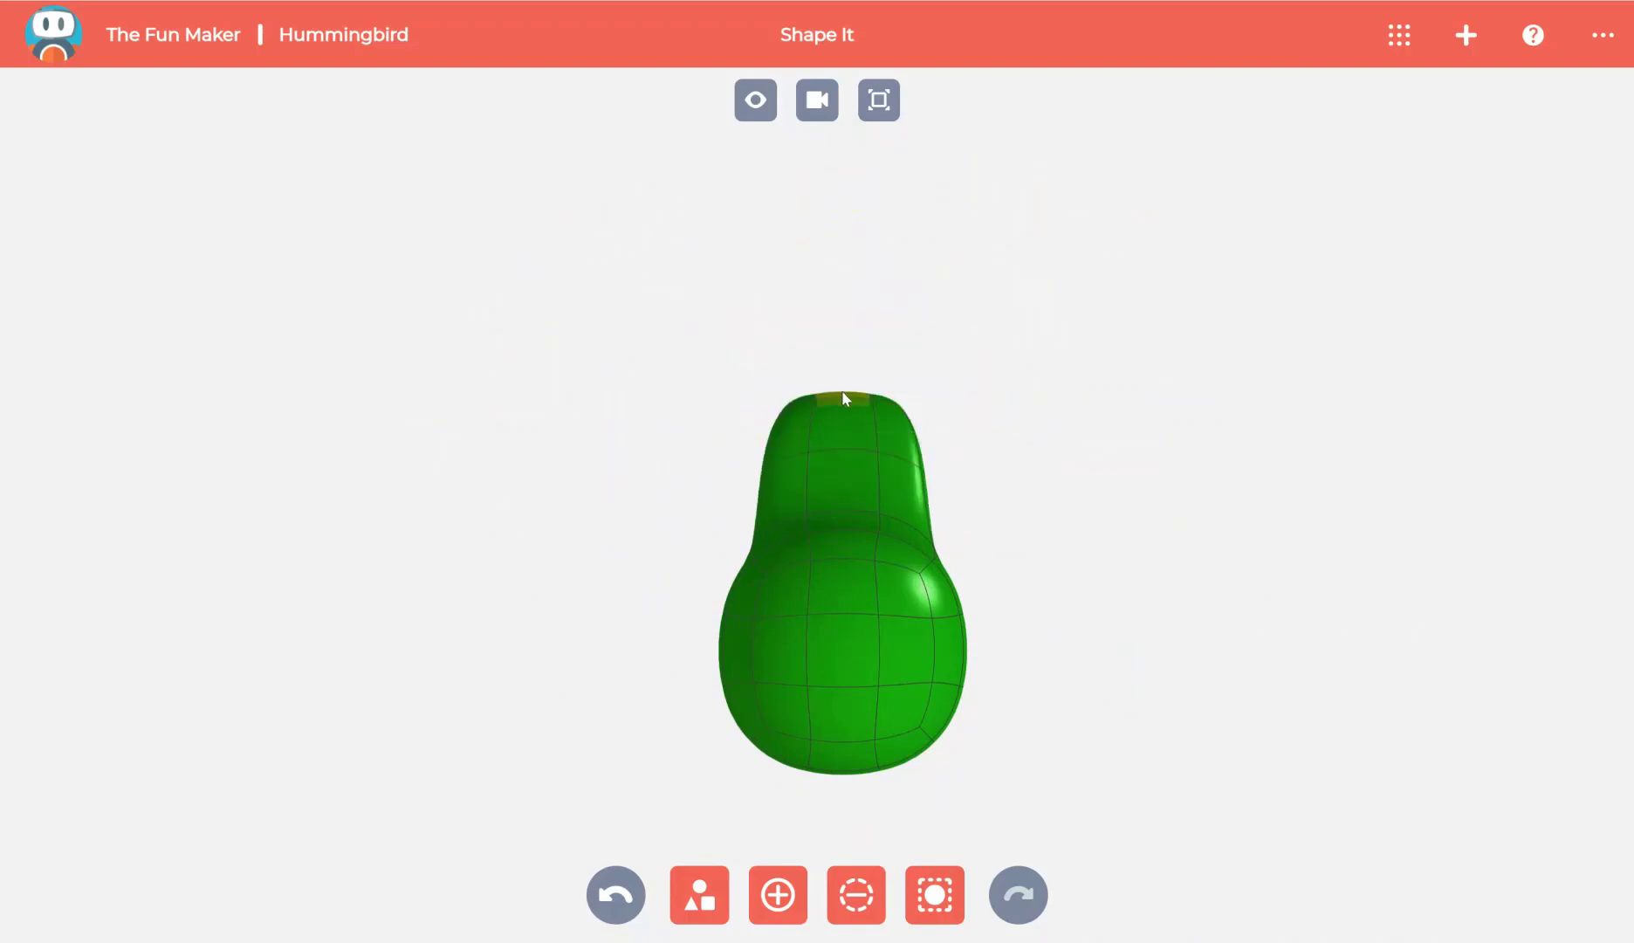
pyautogui.moveTo(841, 391); pyautogui.dragTo(842, 278)
pyautogui.moveTo(842, 164); pyautogui.dragTo(842, 166)
pyautogui.moveTo(1003, 349); pyautogui.dragTo(660, 442)
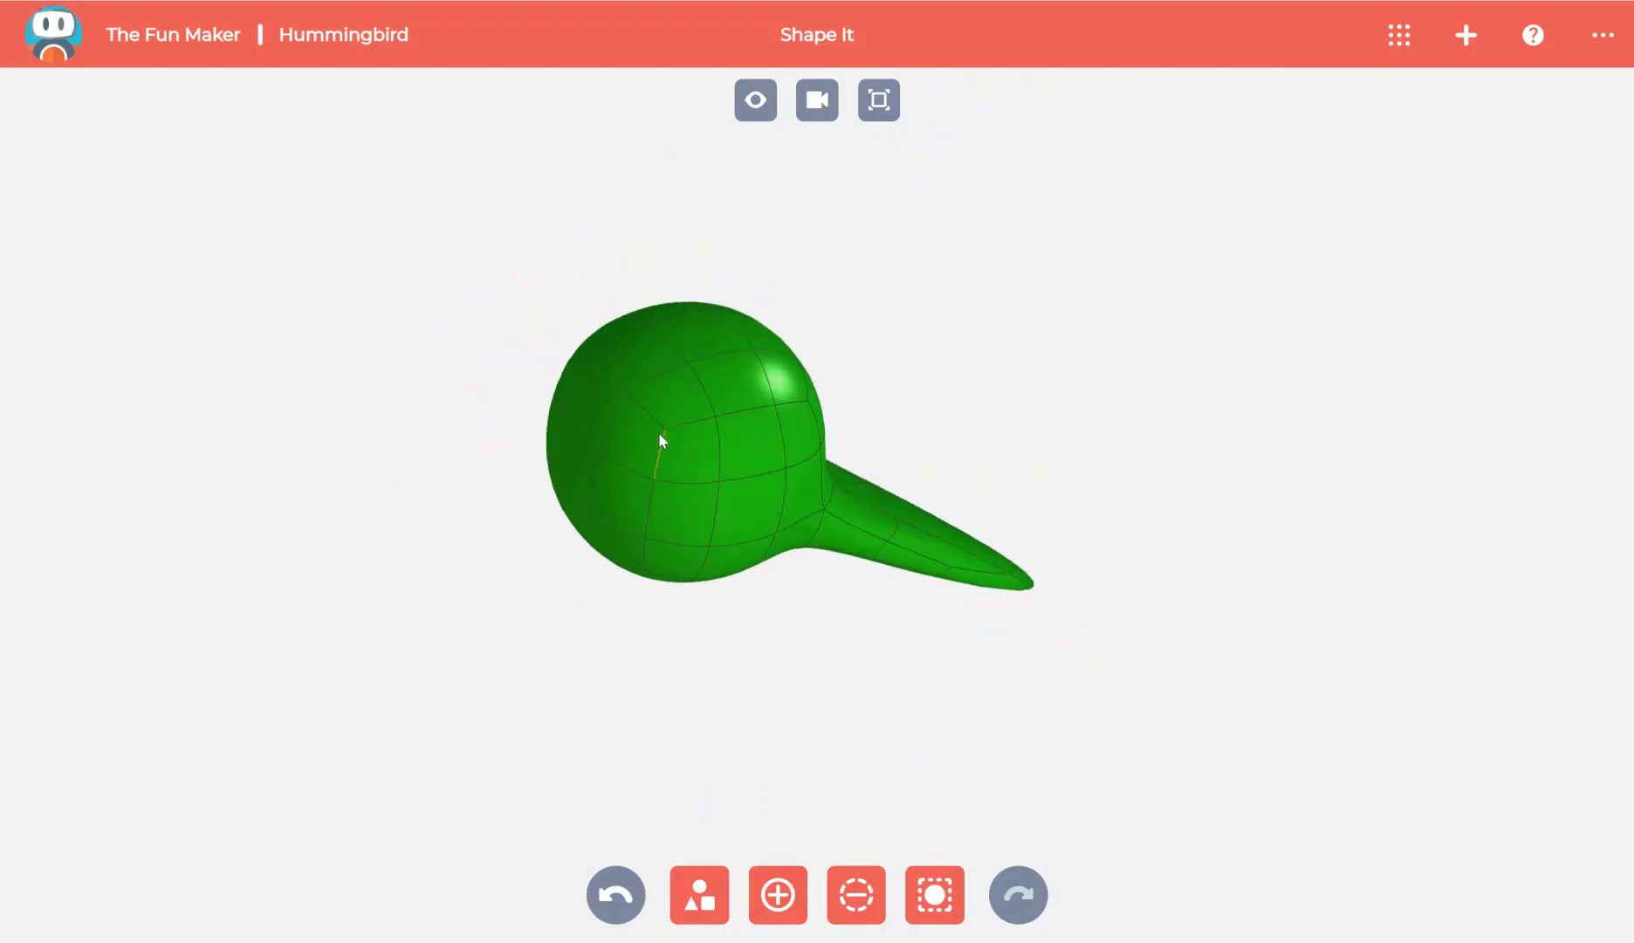
pyautogui.scroll(3, 674, 441)
# Extrude four bulb faces on the other side into a rounded head bulge
pyautogui.click(747, 450)
pyautogui.click(792, 510)
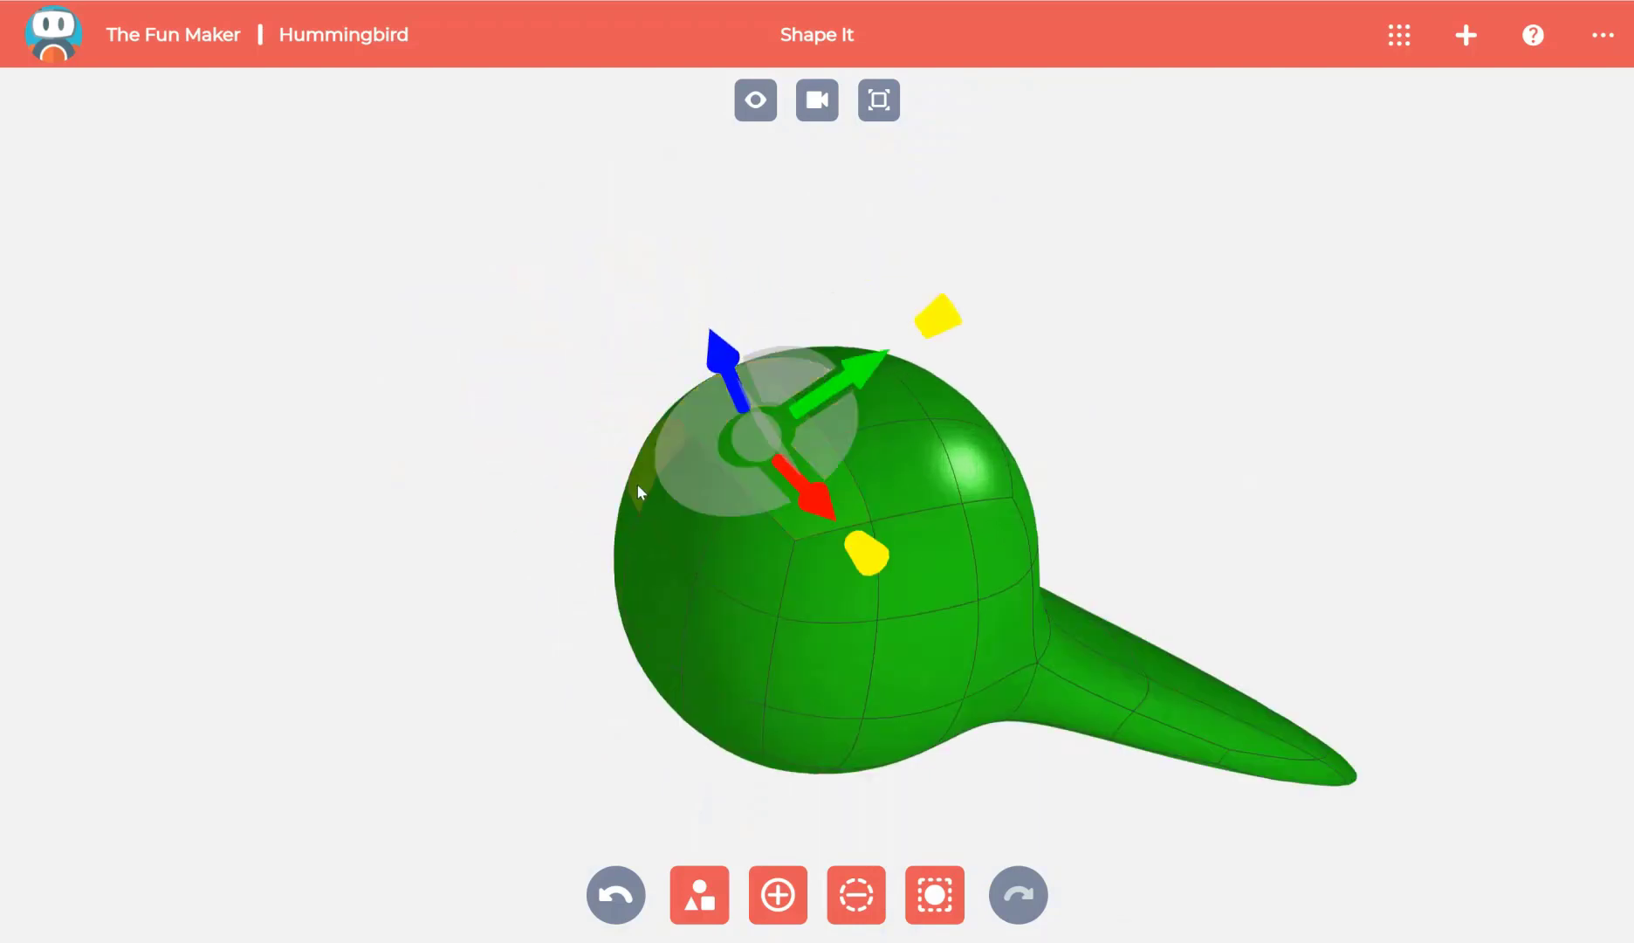
pyautogui.click(643, 485)
pyautogui.click(730, 558)
pyautogui.click(827, 346)
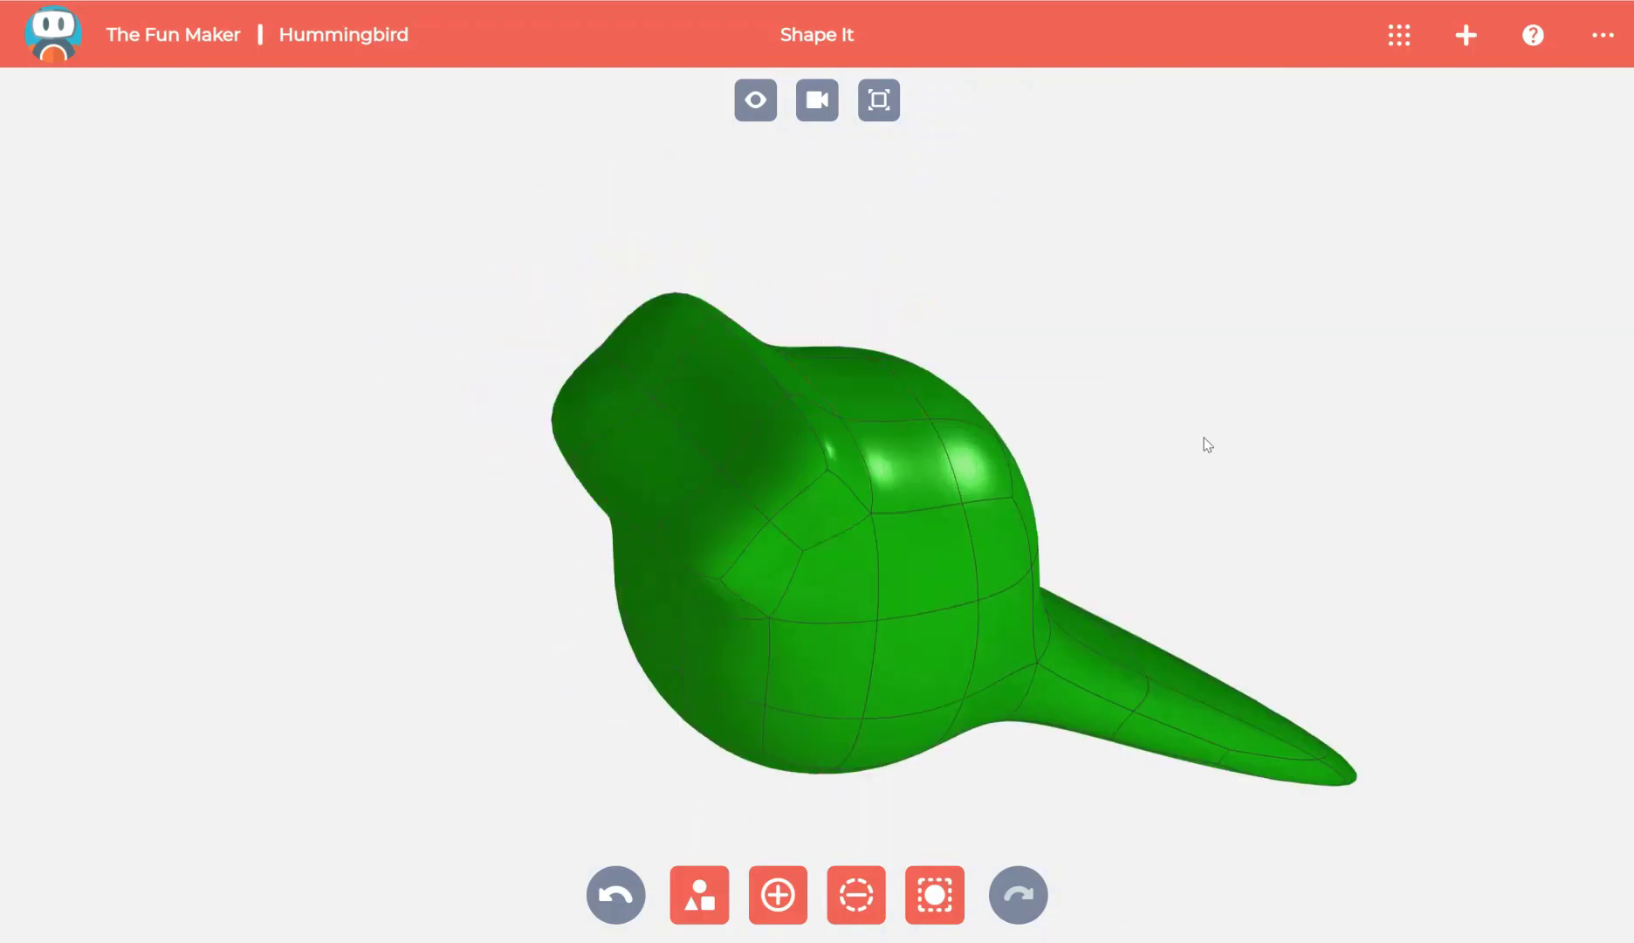
pyautogui.moveTo(1207, 444); pyautogui.dragTo(1164, 387)
pyautogui.click(606, 361)
pyautogui.scroll(-5, 726, 376)
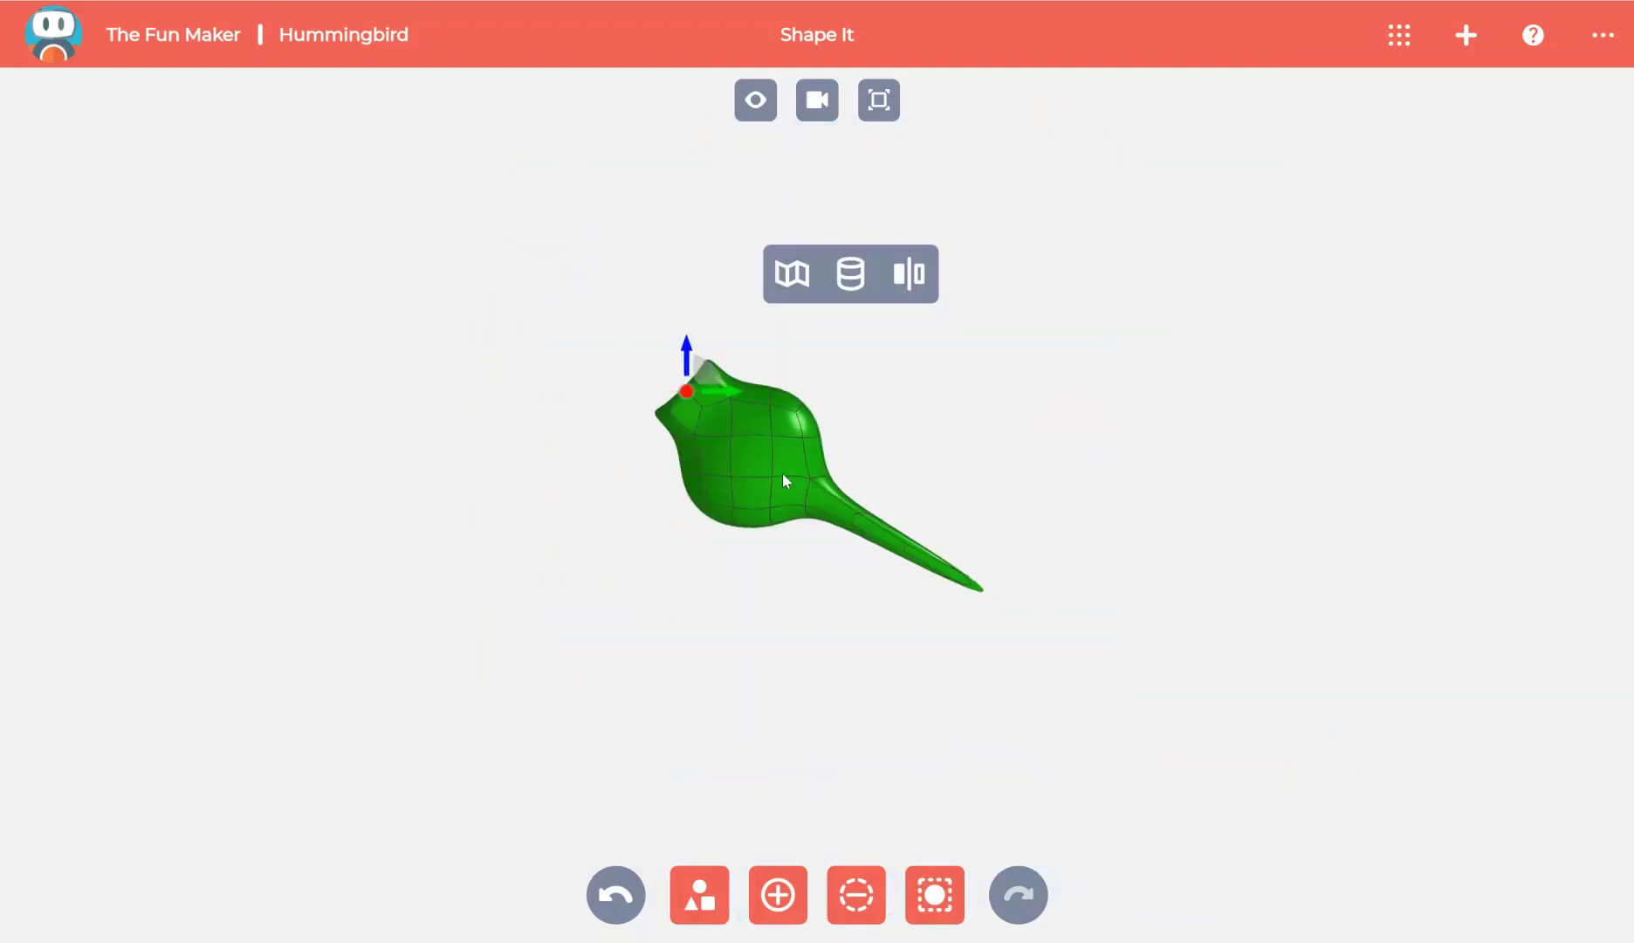
pyautogui.scroll(5, 783, 476)
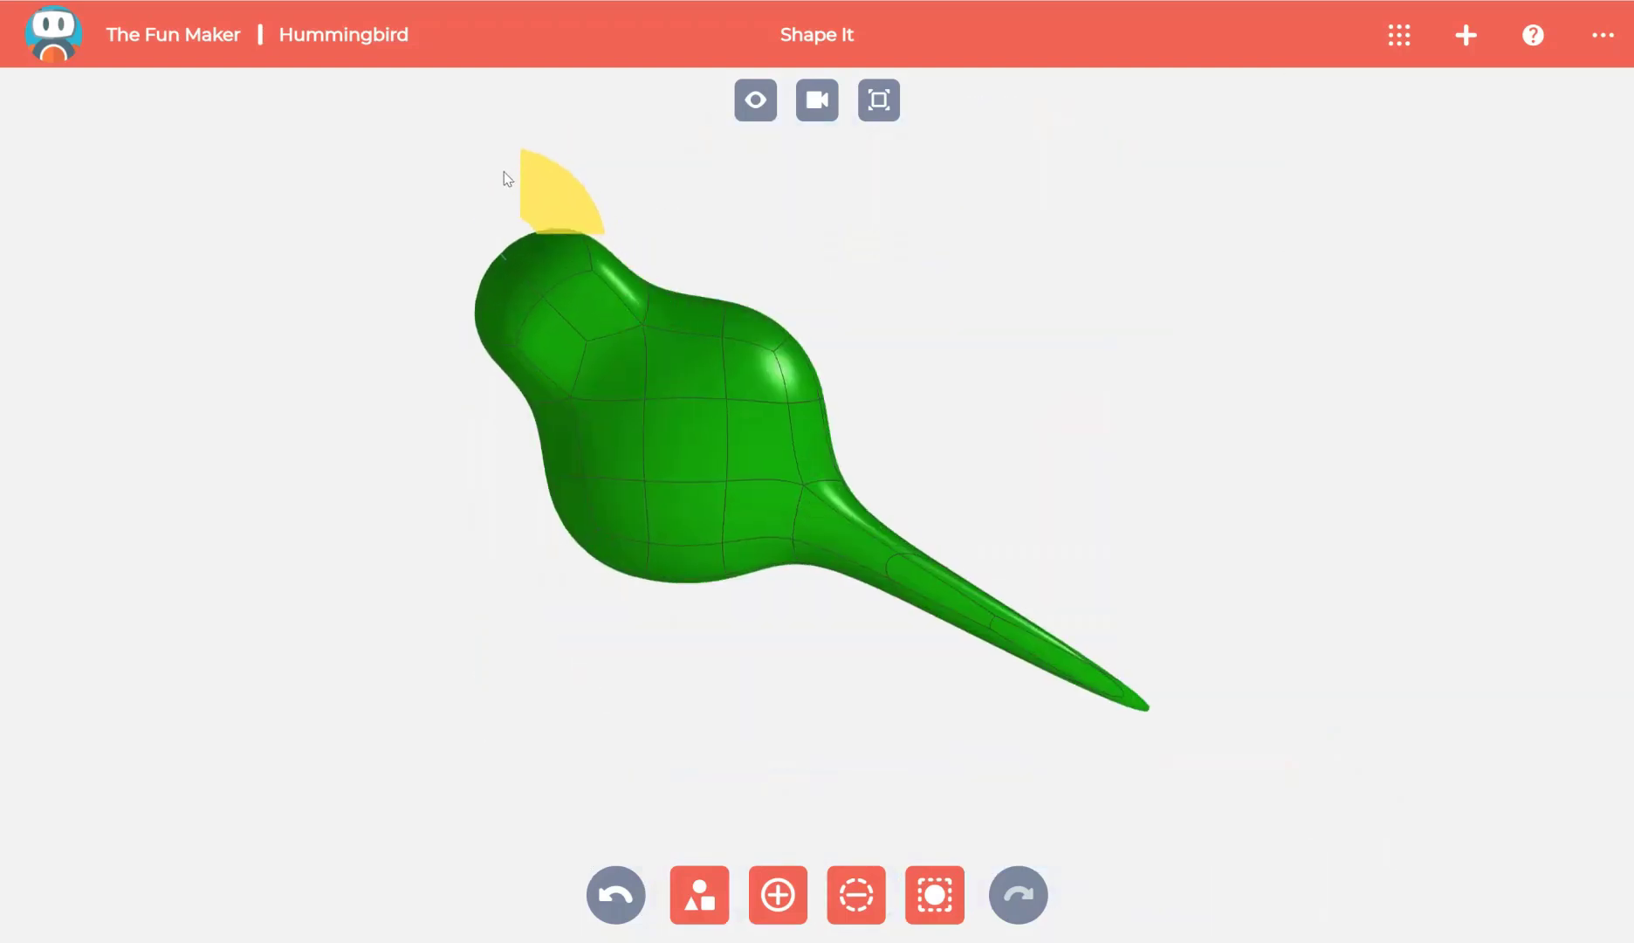
pyautogui.moveTo(1076, 410); pyautogui.dragTo(565, 455)
# Extrude the face at the head's tip further out
pyautogui.click(565, 454)
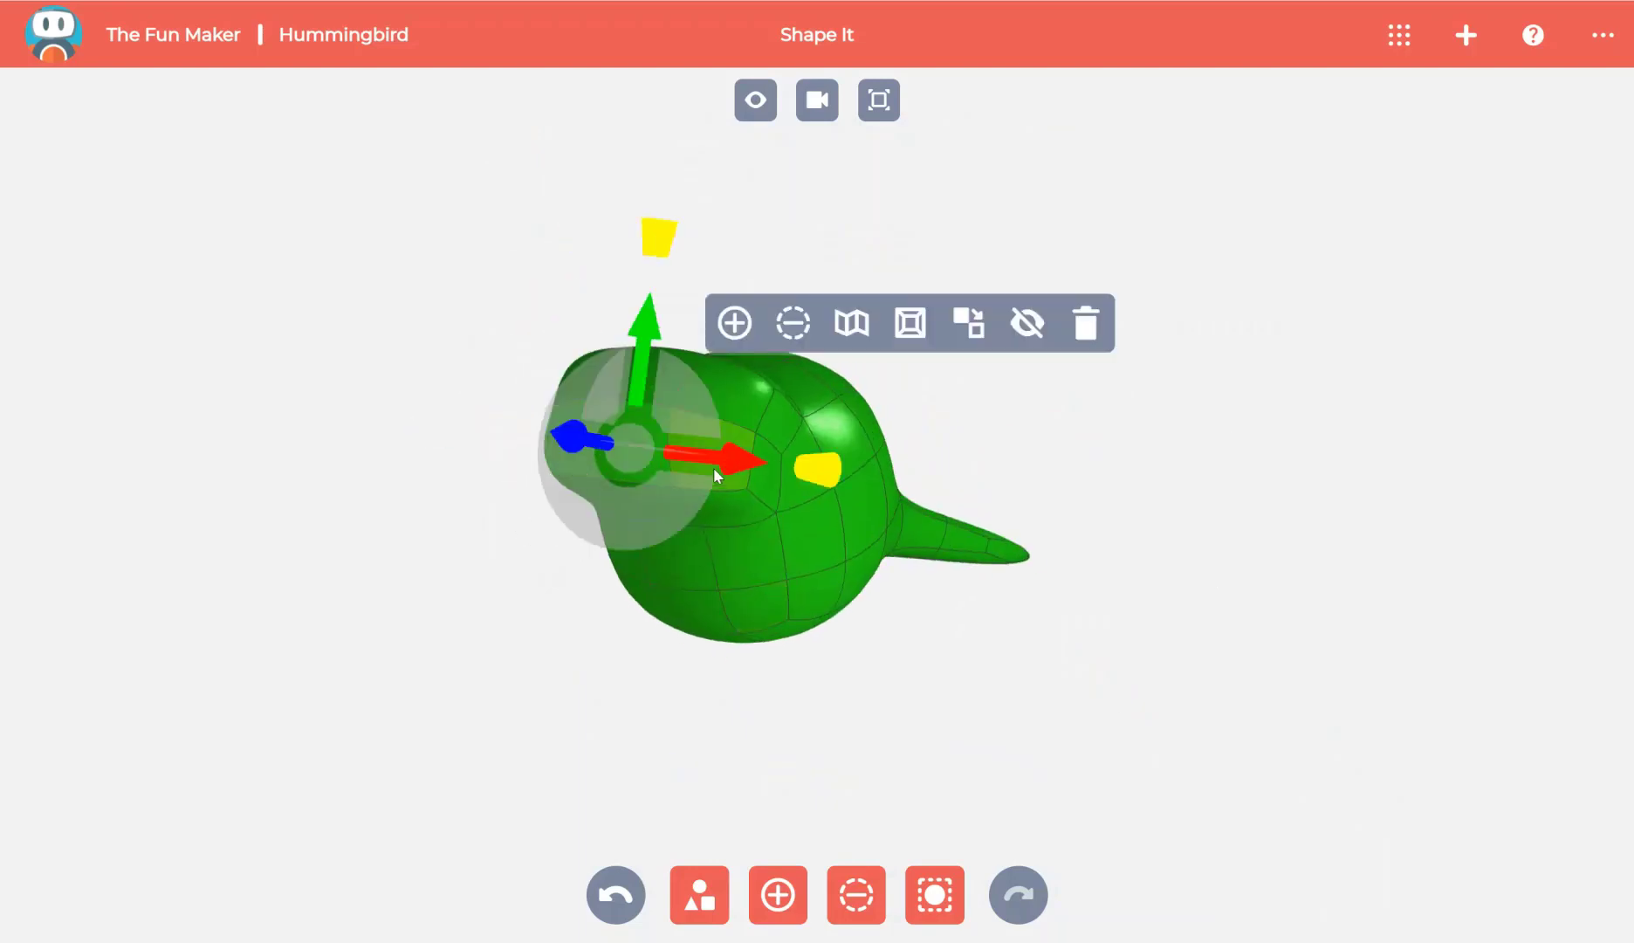
pyautogui.click(734, 321)
pyautogui.moveTo(905, 408); pyautogui.dragTo(1108, 570)
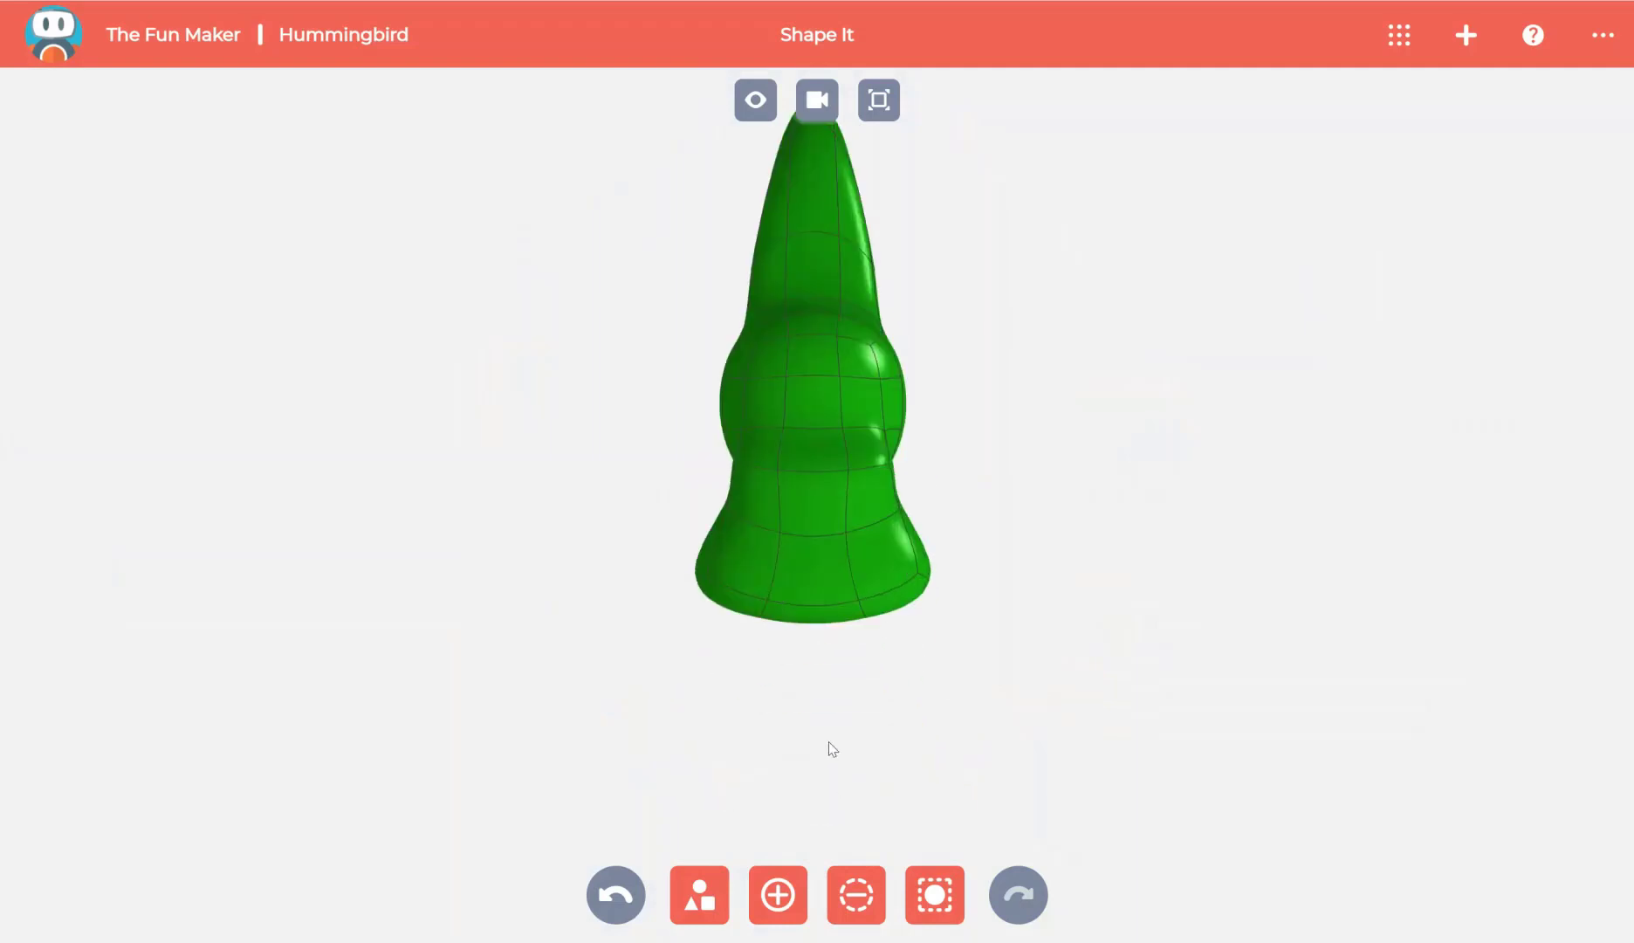
# Narrow the shape's wide base and pull it out into a thin stem
pyautogui.moveTo(616, 447); pyautogui.dragTo(1098, 615)
pyautogui.moveTo(1048, 501); pyautogui.dragTo(934, 511)
pyautogui.click(672, 431)
pyautogui.click(867, 471)
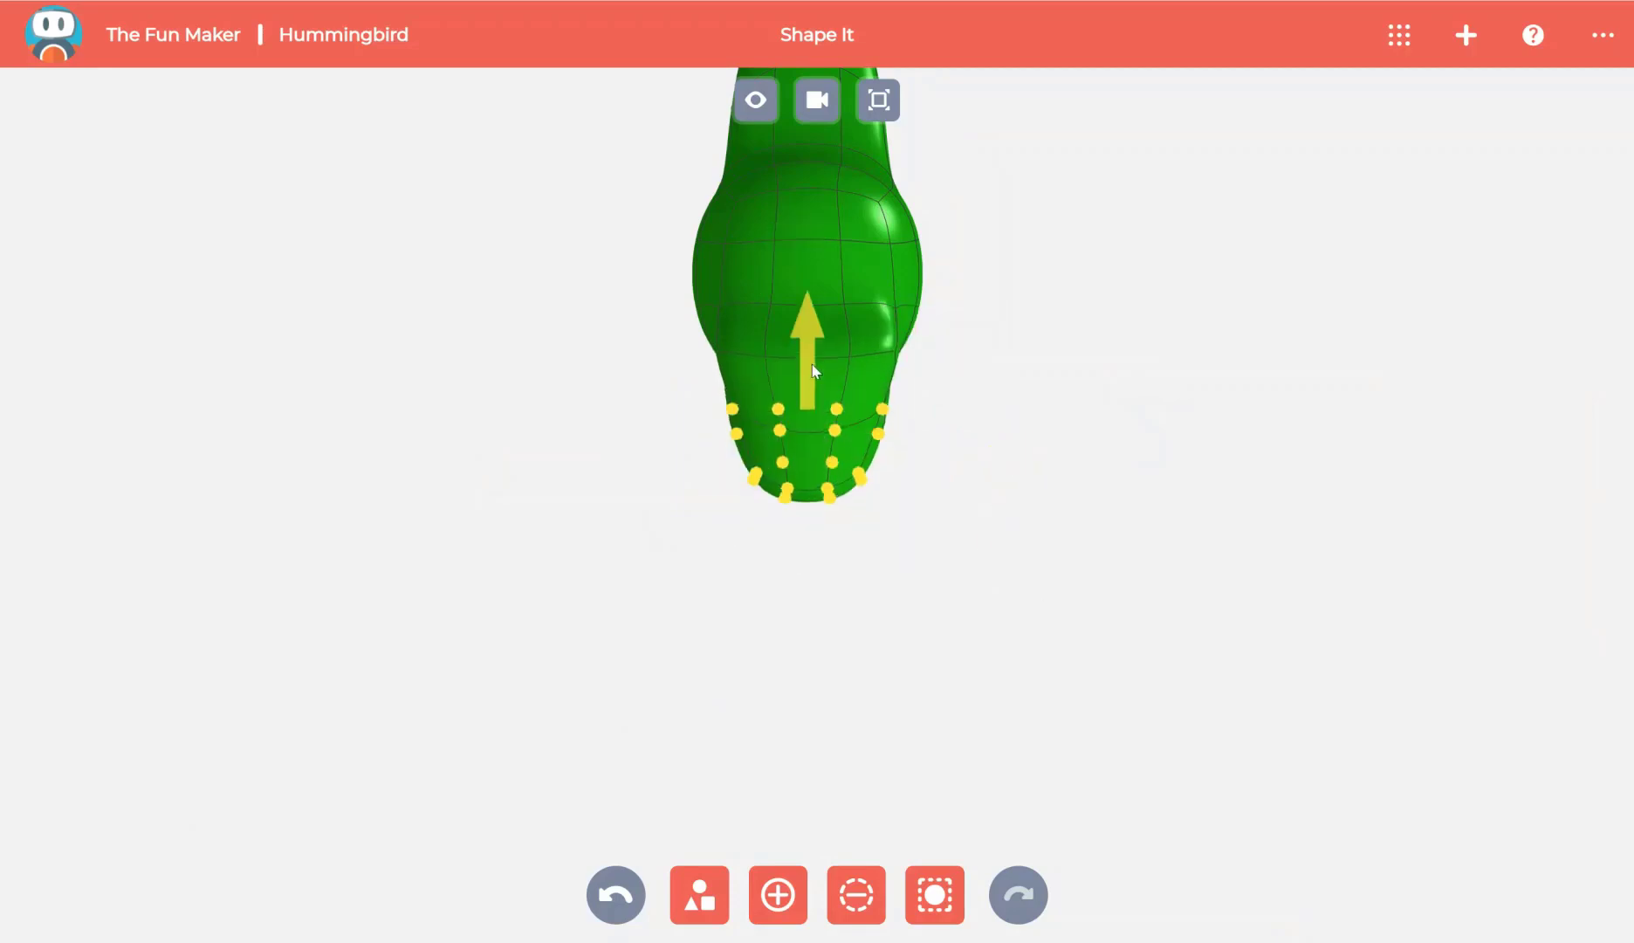
pyautogui.moveTo(1028, 572); pyautogui.dragTo(878, 471)
pyautogui.click(845, 453)
pyautogui.click(1240, 638)
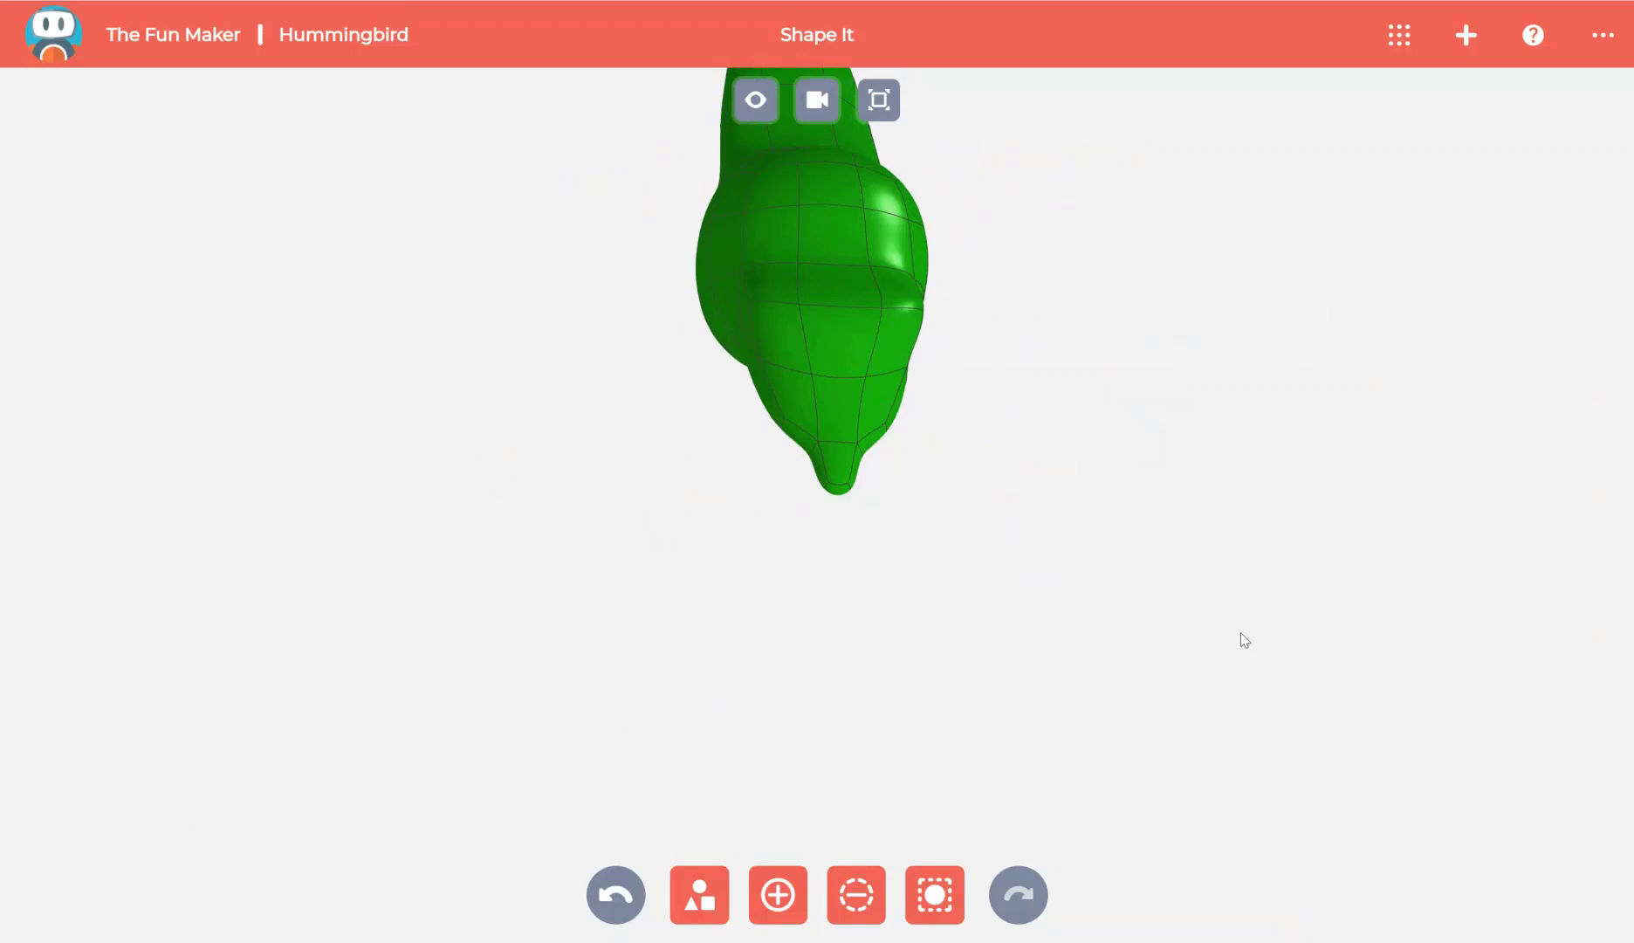
pyautogui.moveTo(1240, 638); pyautogui.dragTo(803, 835)
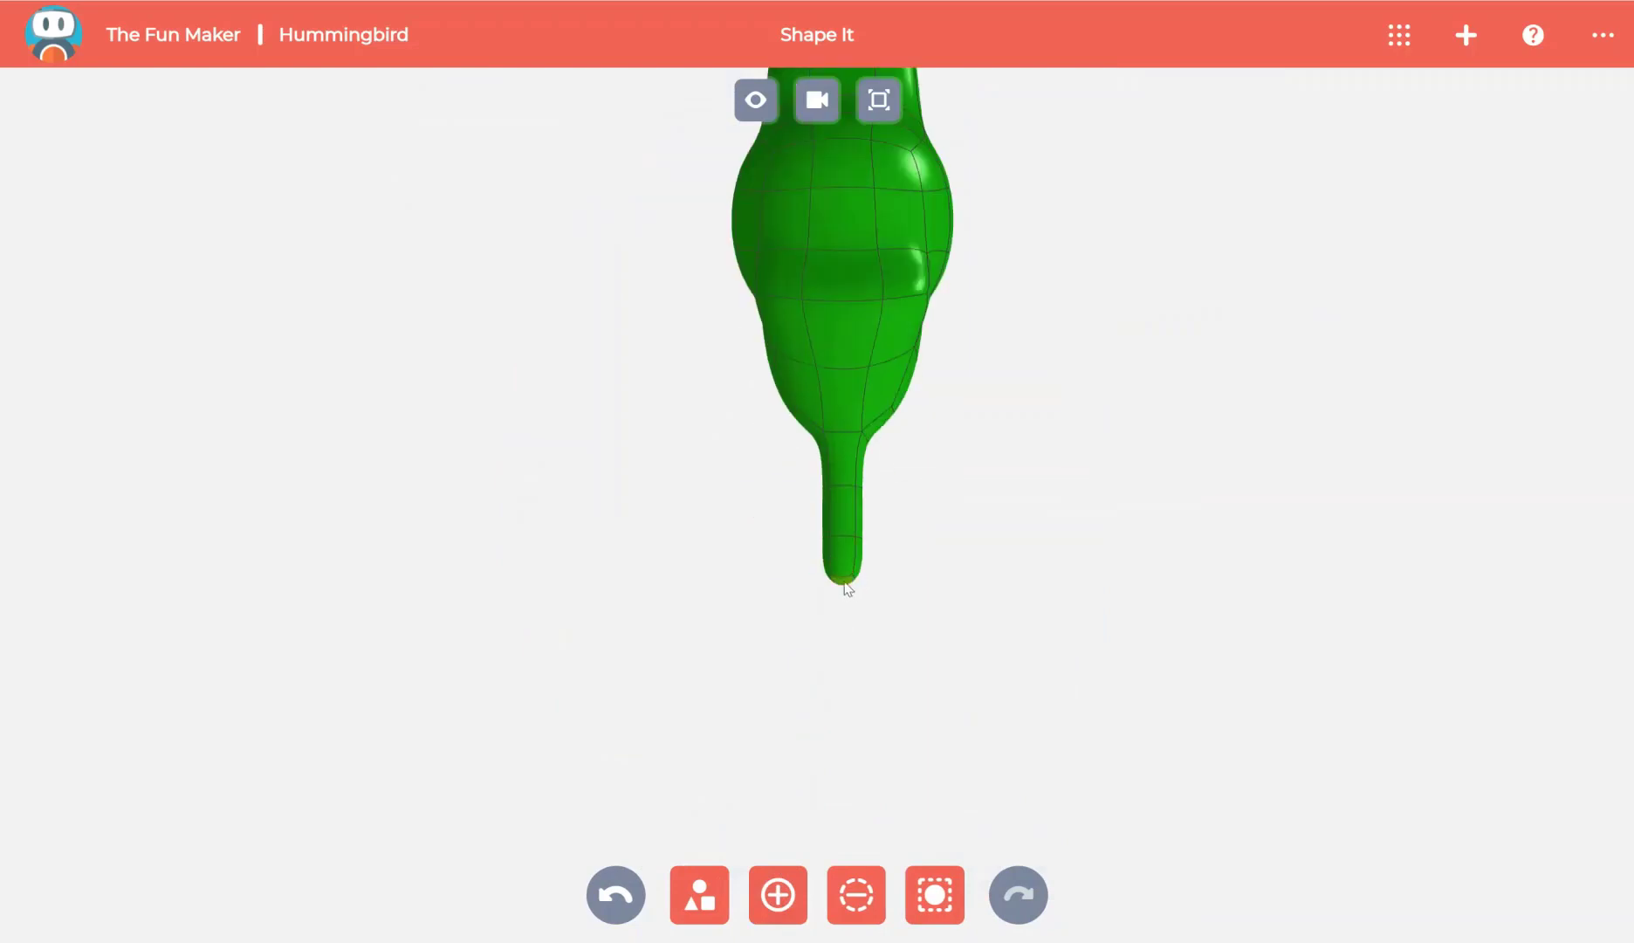
# Stretch the stem tip much further out into a long thin tail
pyautogui.click(846, 591)
pyautogui.moveTo(1045, 583); pyautogui.dragTo(883, 578)
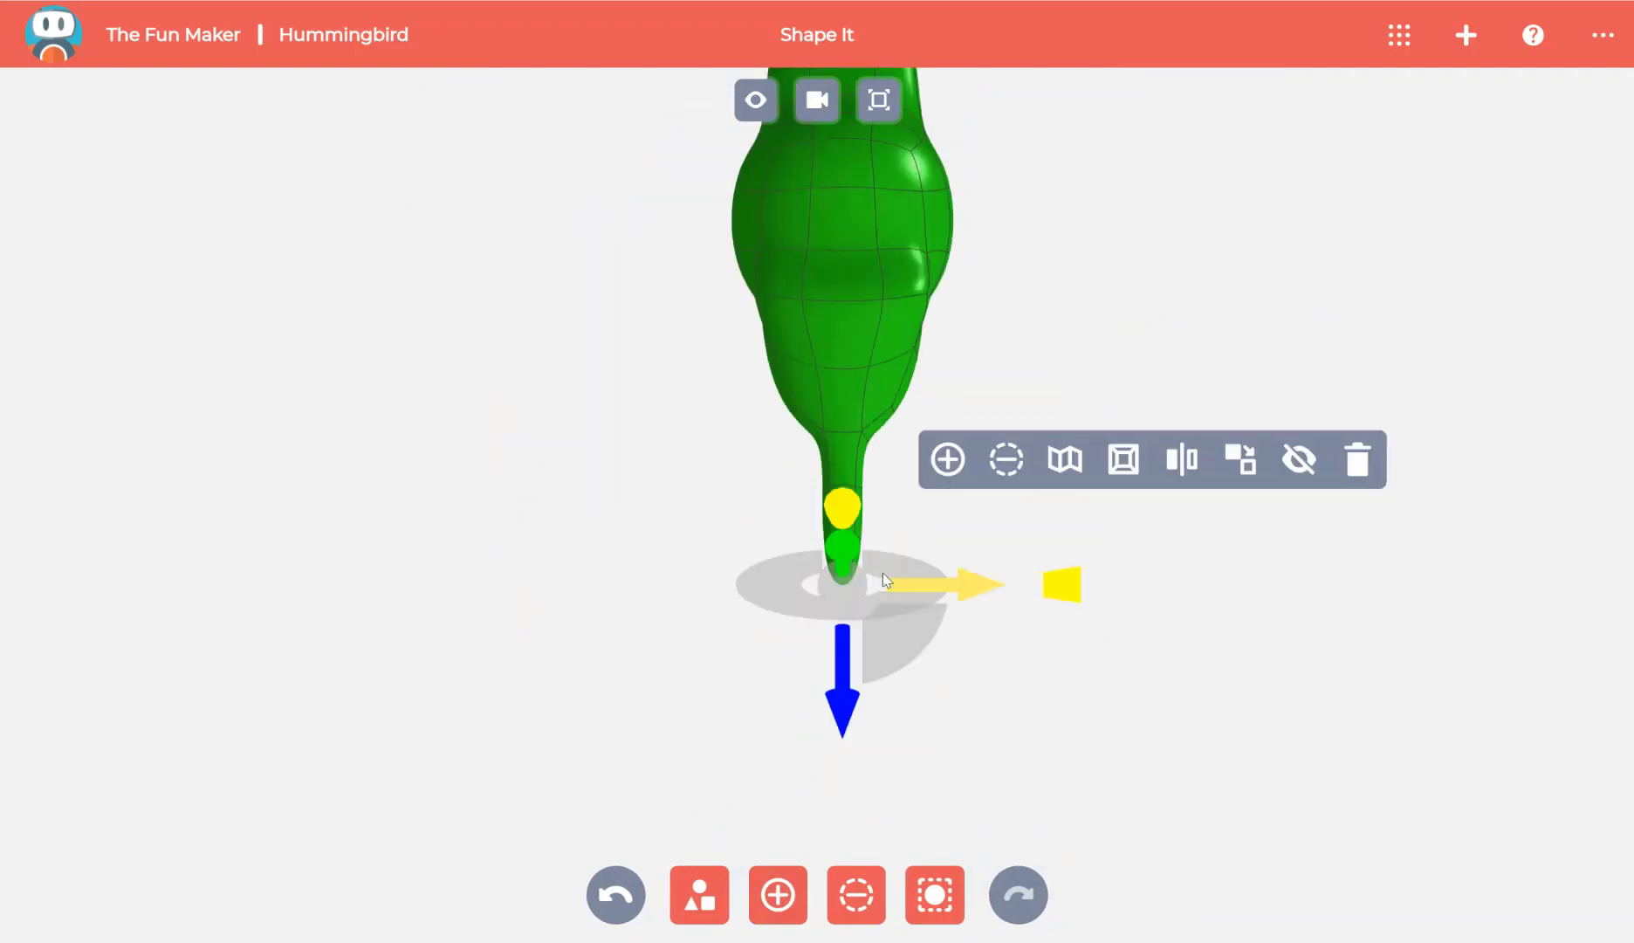
pyautogui.moveTo(1123, 540); pyautogui.dragTo(956, 733)
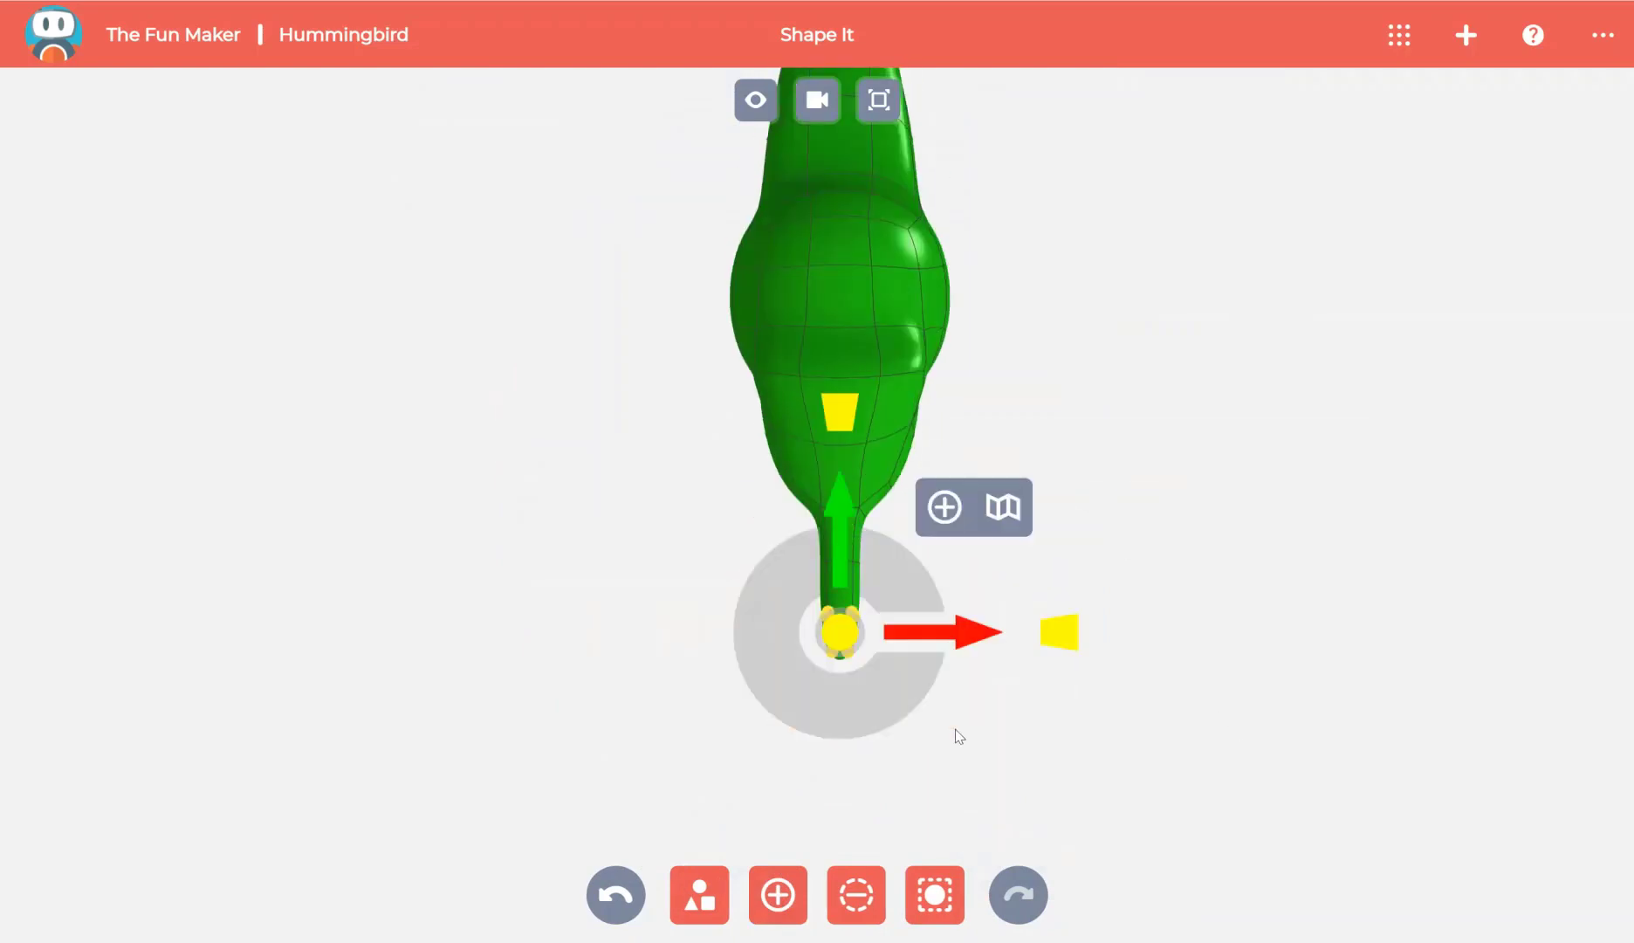
pyautogui.moveTo(844, 538); pyautogui.dragTo(837, 622)
pyautogui.click(1125, 632)
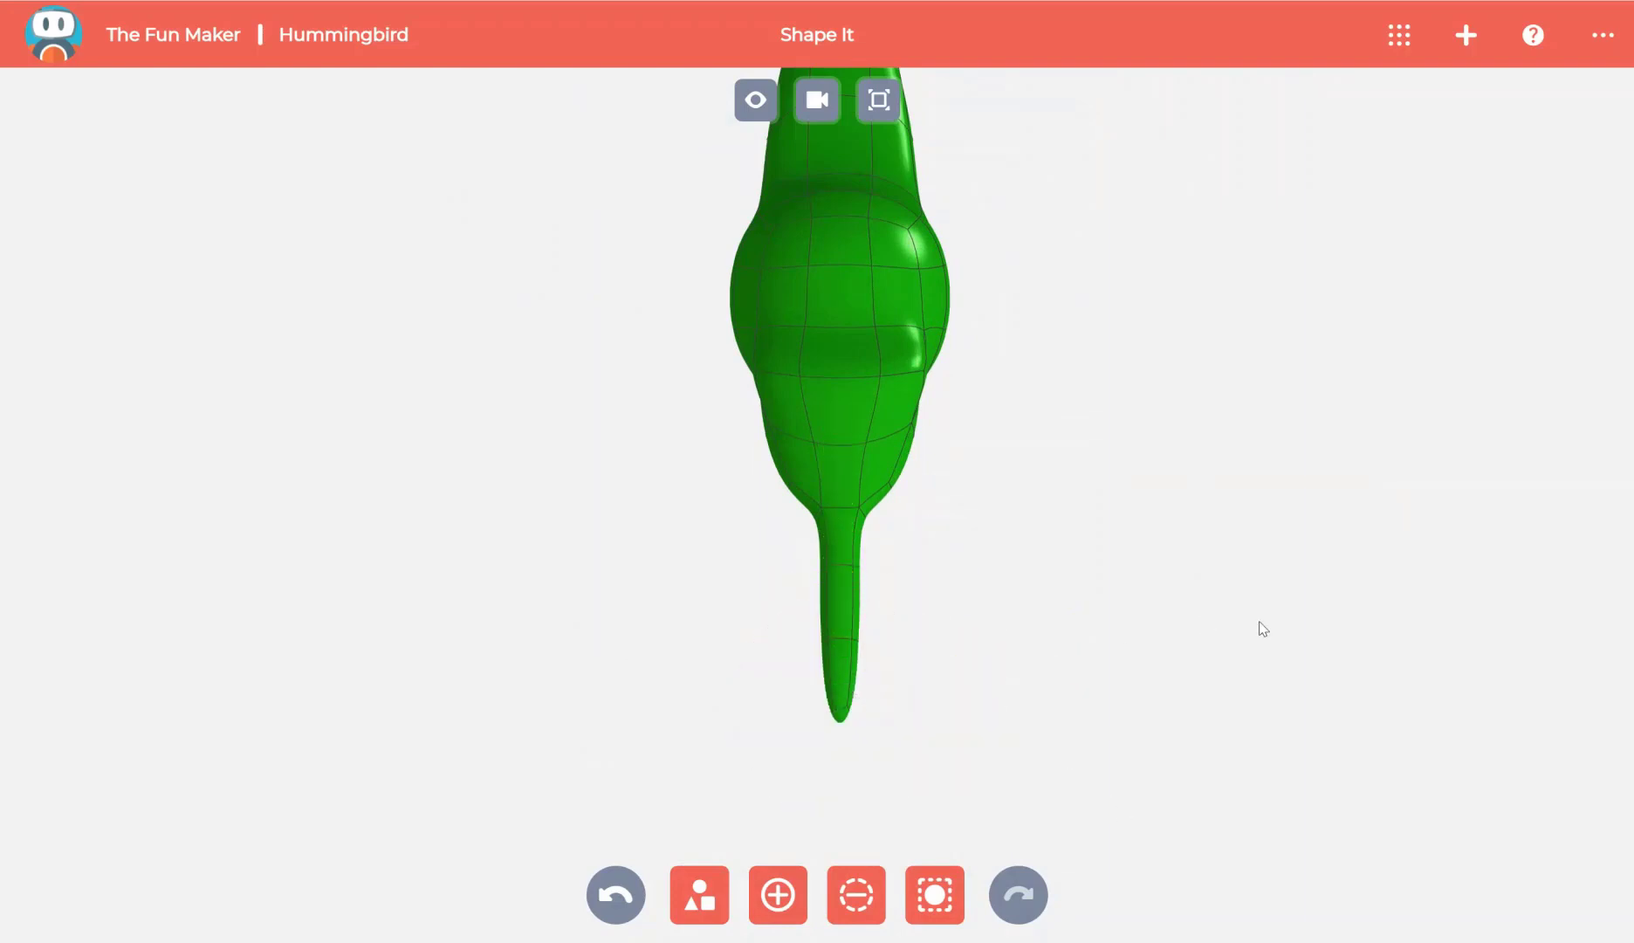
pyautogui.click(840, 685)
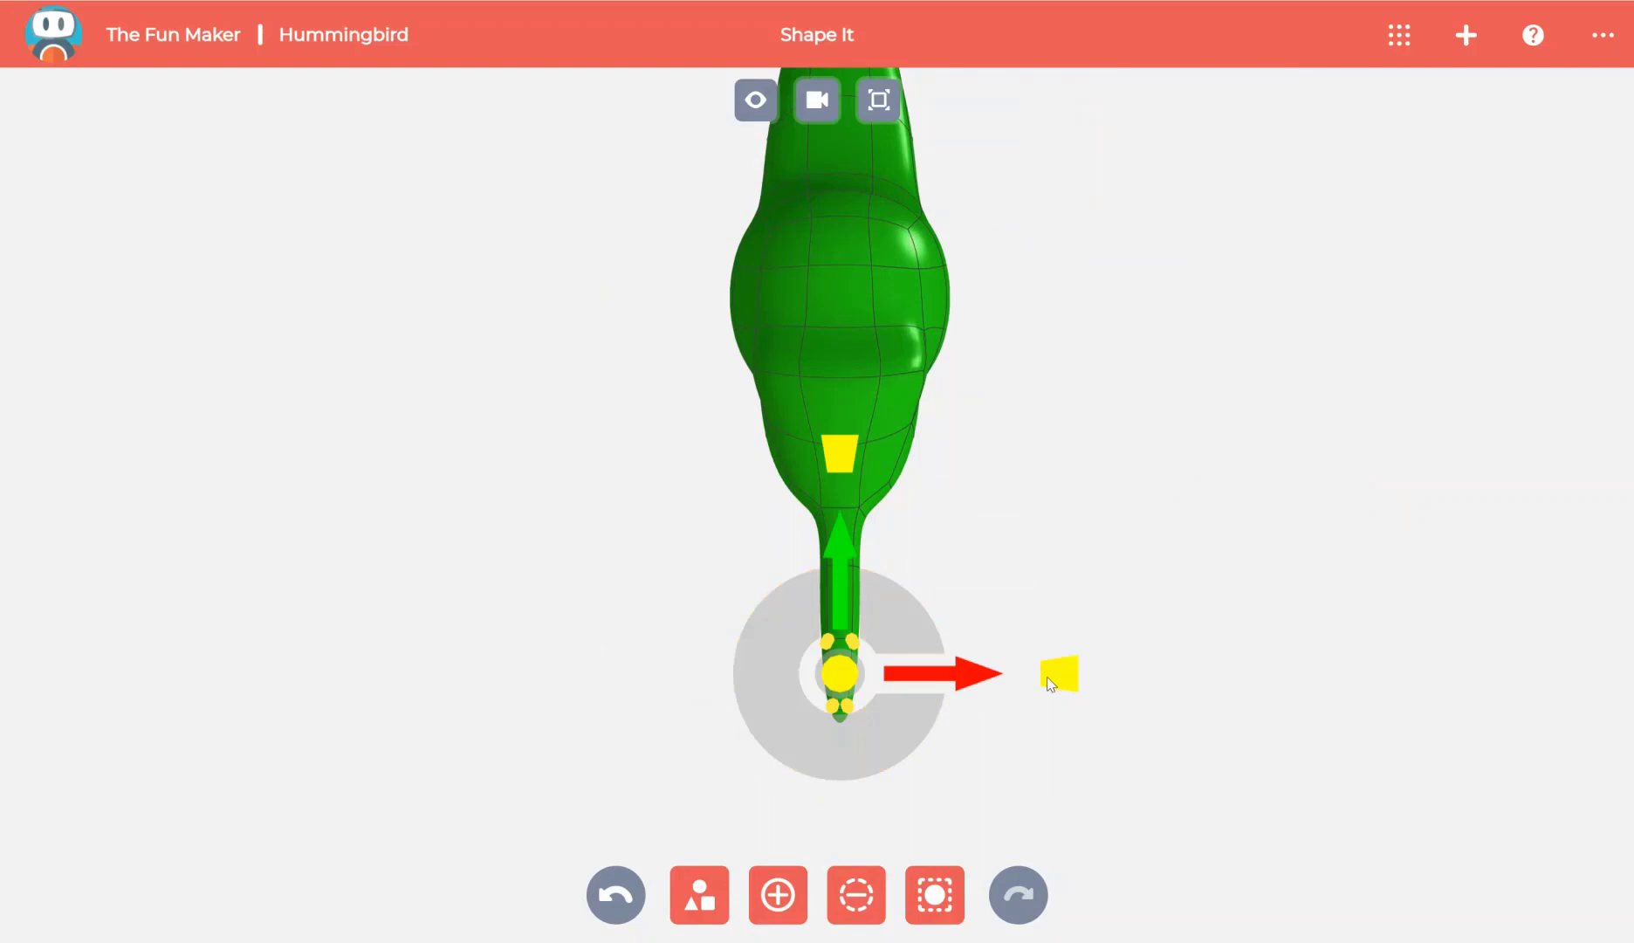
pyautogui.moveTo(1047, 682); pyautogui.dragTo(1055, 645)
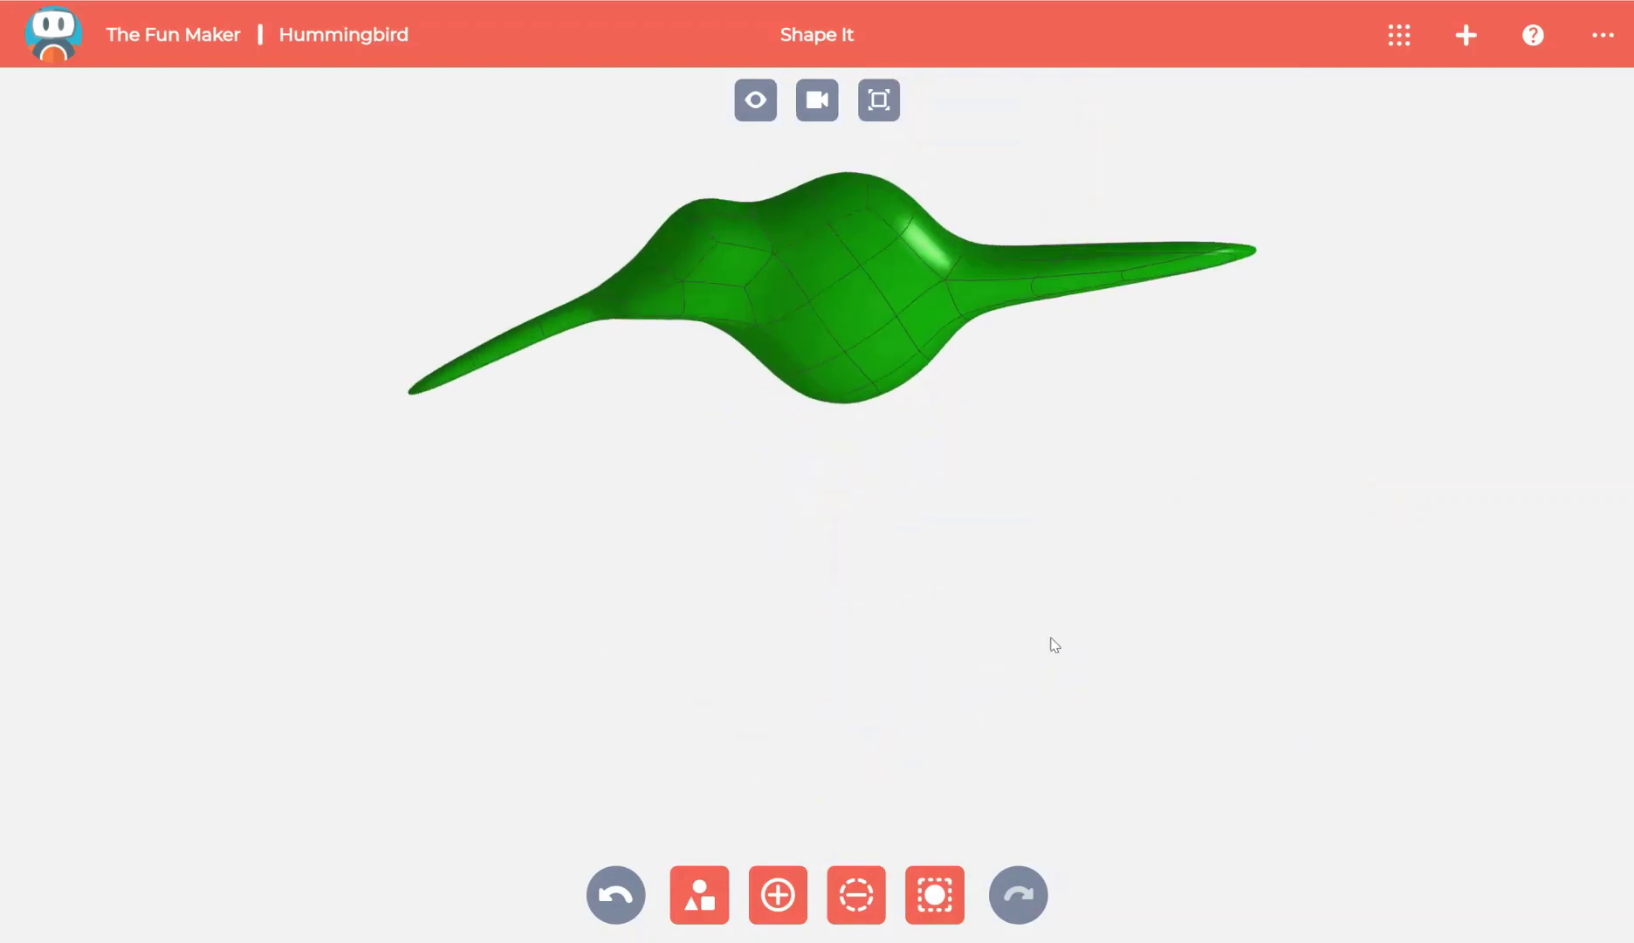
# Raise the control points near the beak into a rounded head bump
pyautogui.moveTo(669, 411); pyautogui.dragTo(856, 466)
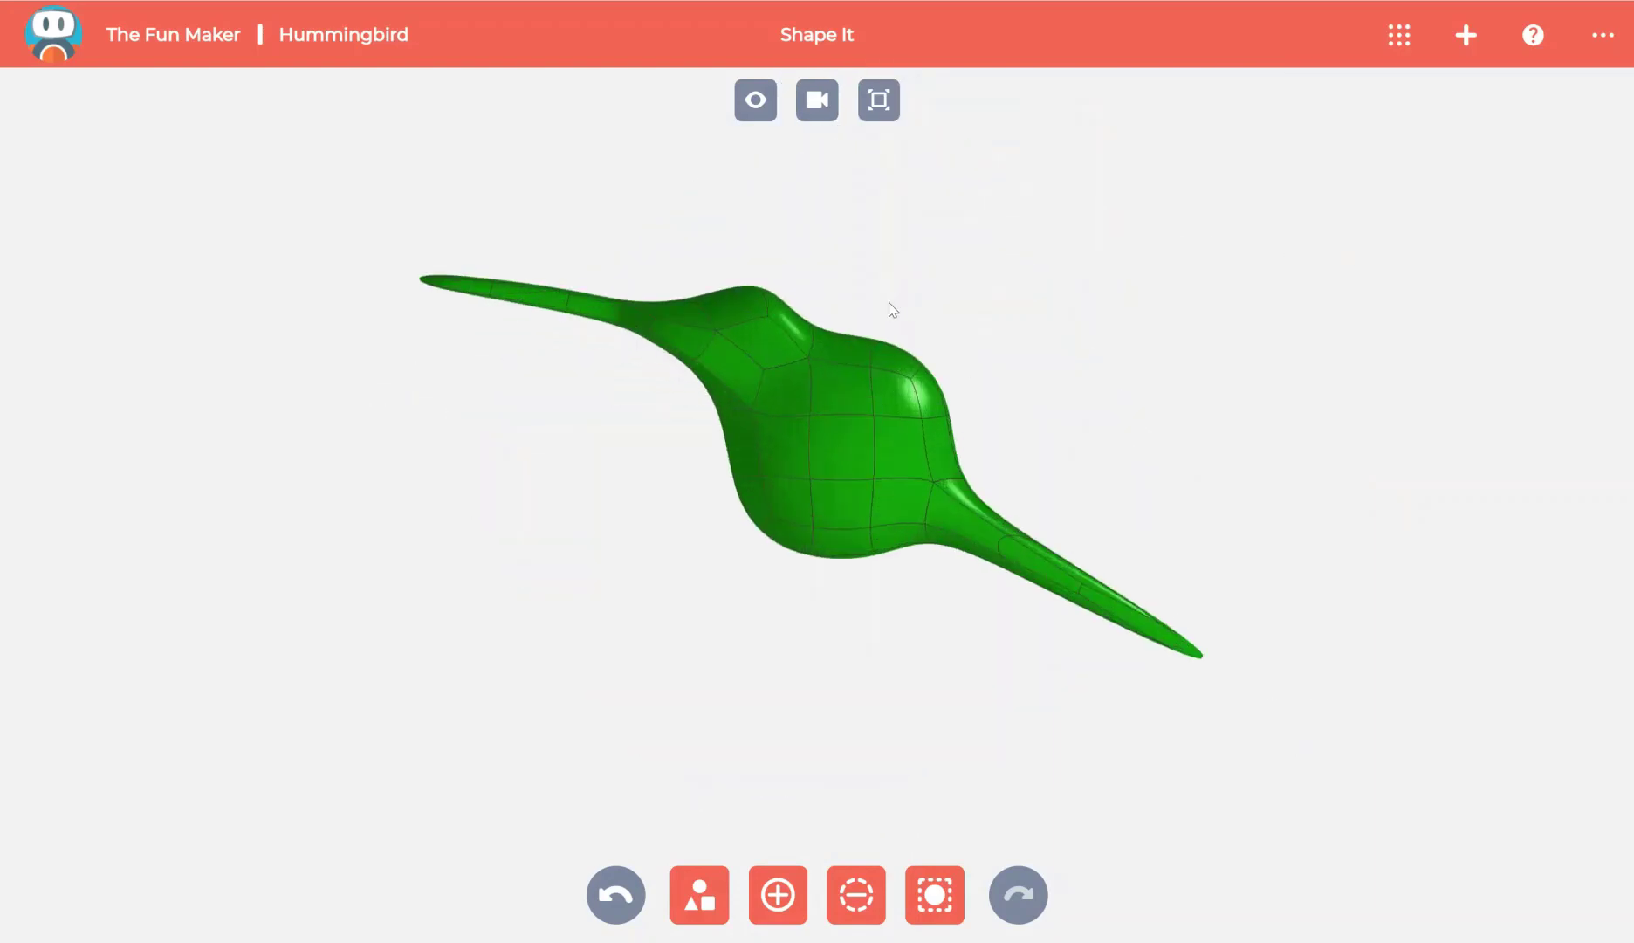
pyautogui.moveTo(982, 447); pyautogui.dragTo(982, 447)
pyautogui.moveTo(959, 330)
pyautogui.mouseDown()
pyautogui.moveTo(937, 336)
pyautogui.moveTo(947, 346)
pyautogui.mouseUp()
pyautogui.click(768, 281)
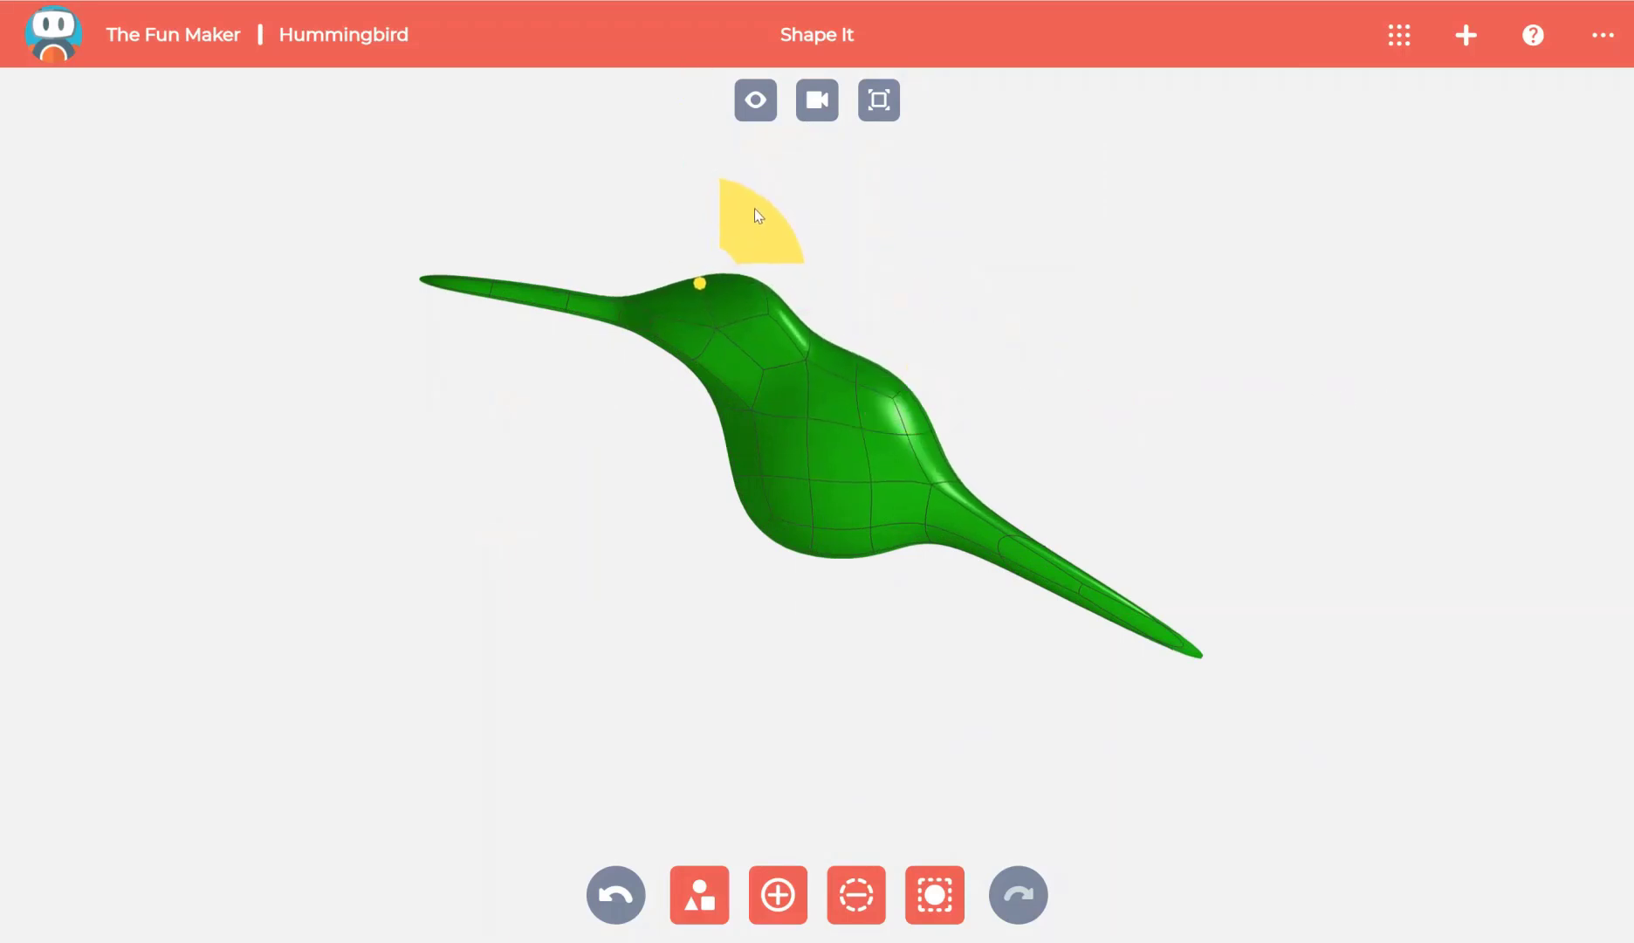
pyautogui.click(679, 355)
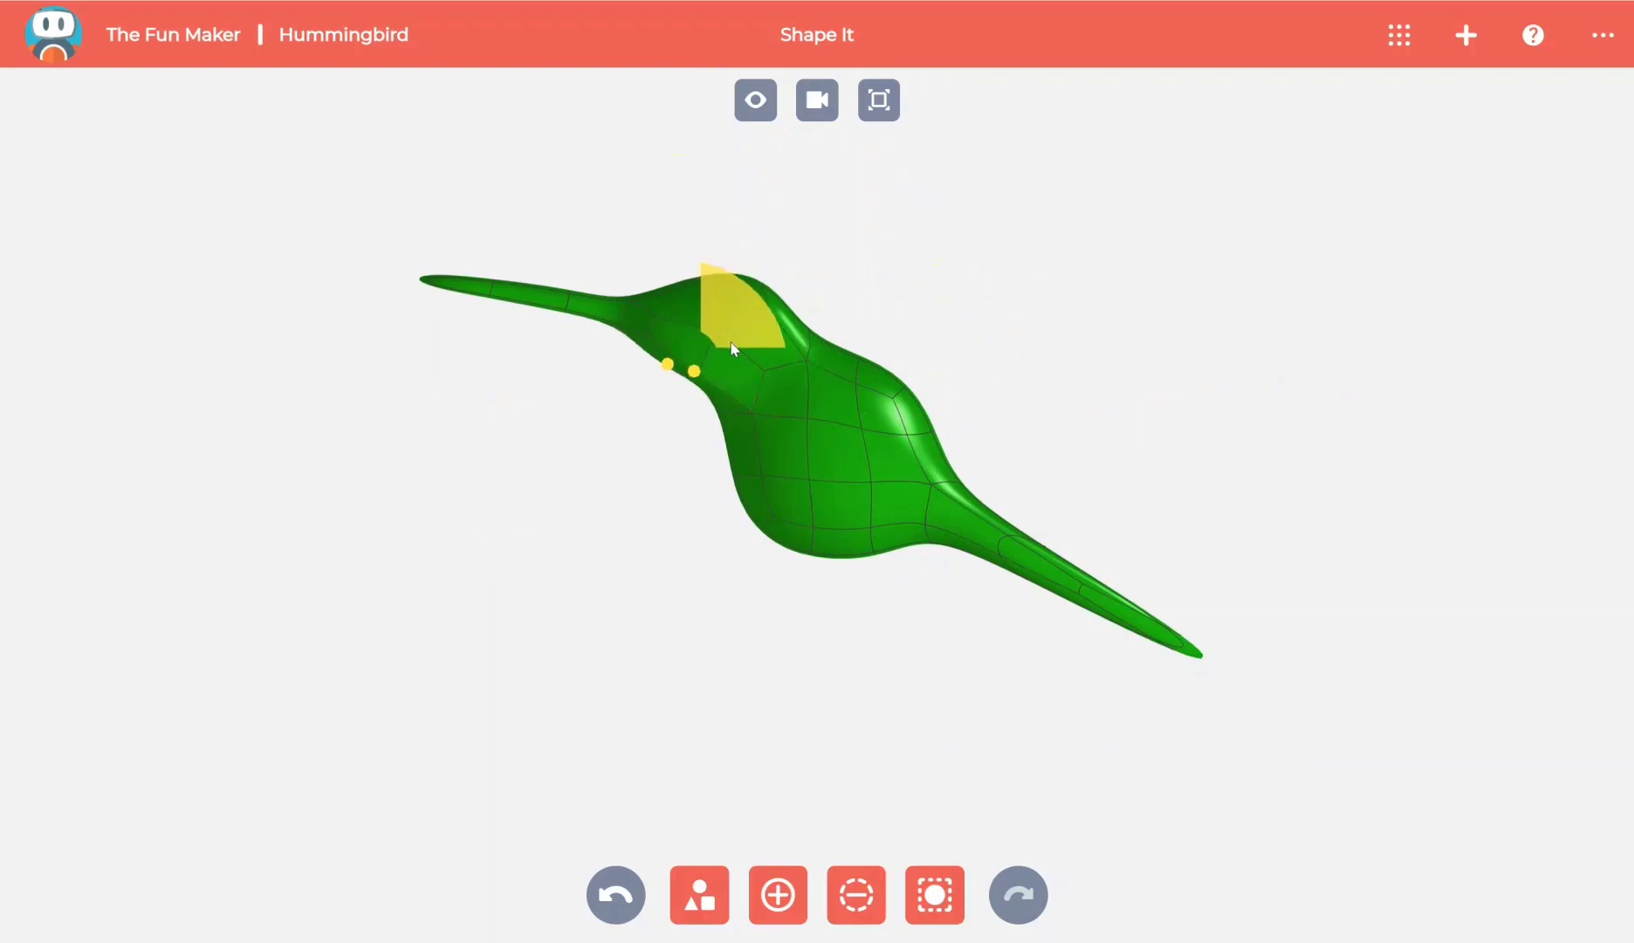
pyautogui.click(679, 521)
pyautogui.moveTo(678, 521); pyautogui.dragTo(839, 653)
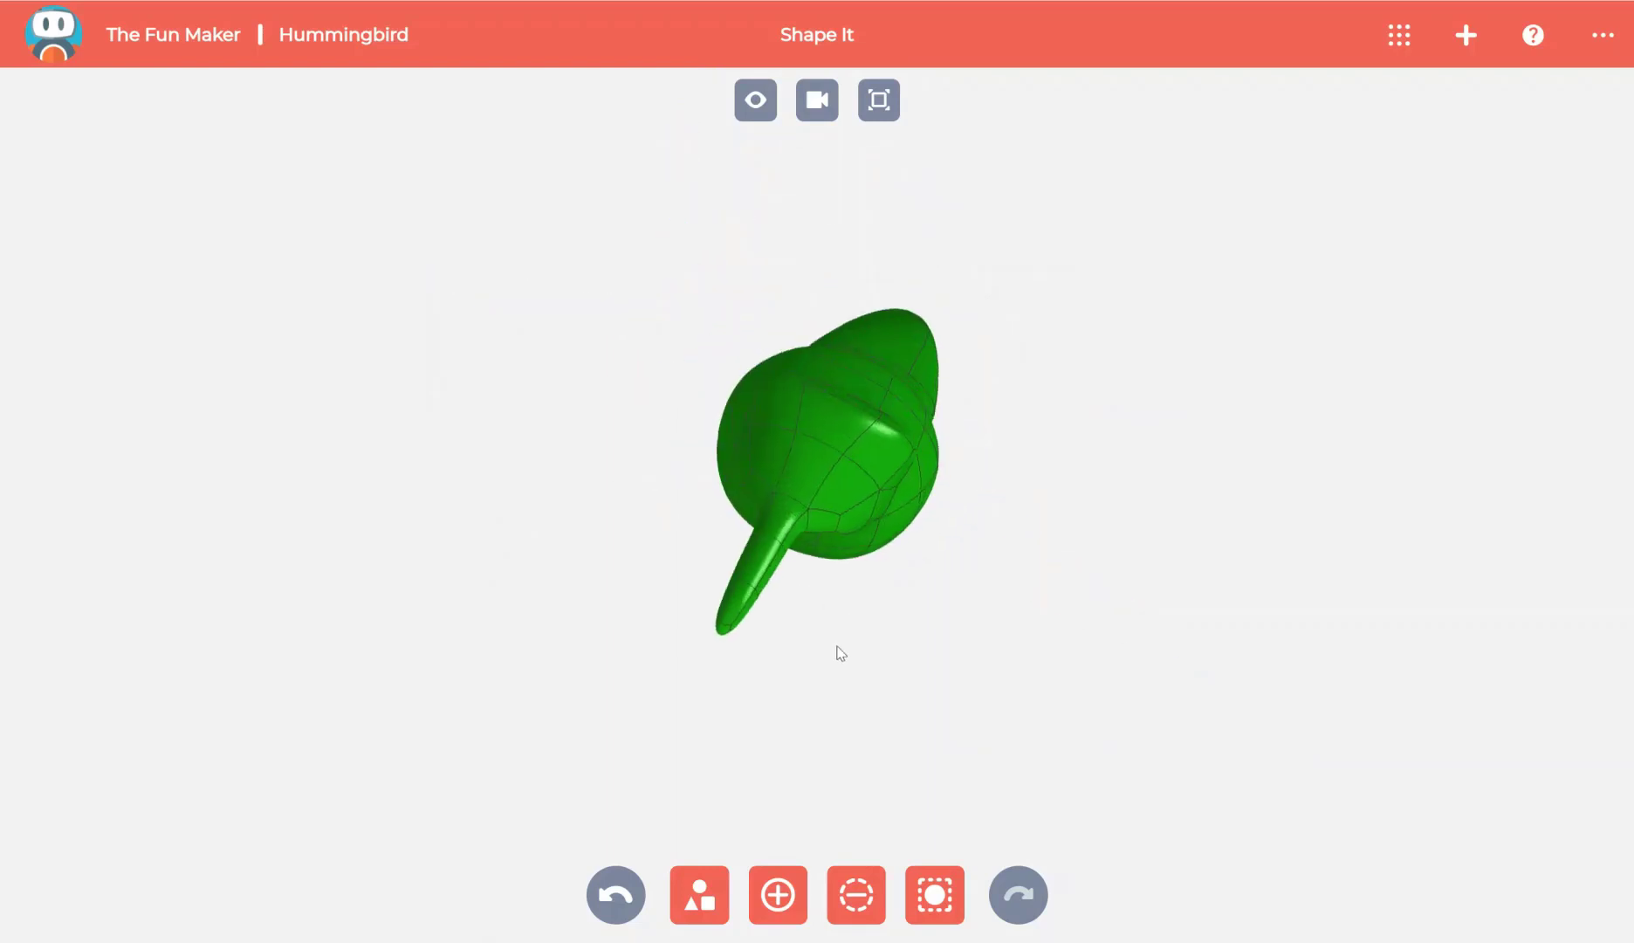
pyautogui.moveTo(838, 456); pyautogui.dragTo(1026, 537)
pyautogui.click(710, 354)
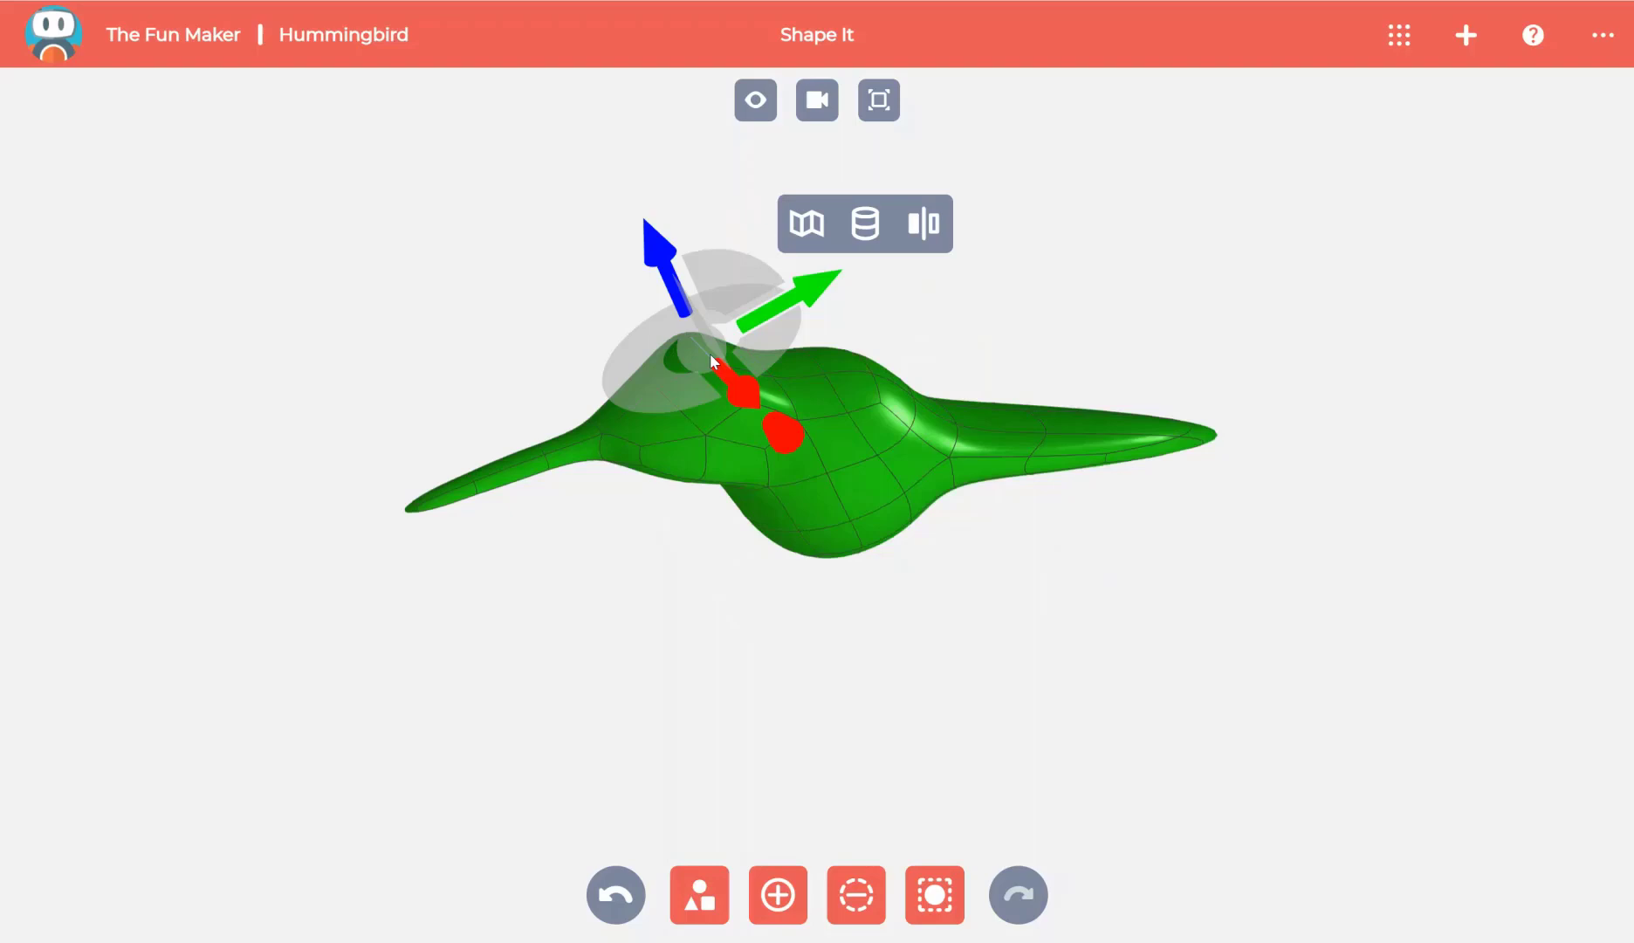
pyautogui.click(931, 262)
pyautogui.moveTo(930, 263); pyautogui.dragTo(1205, 629)
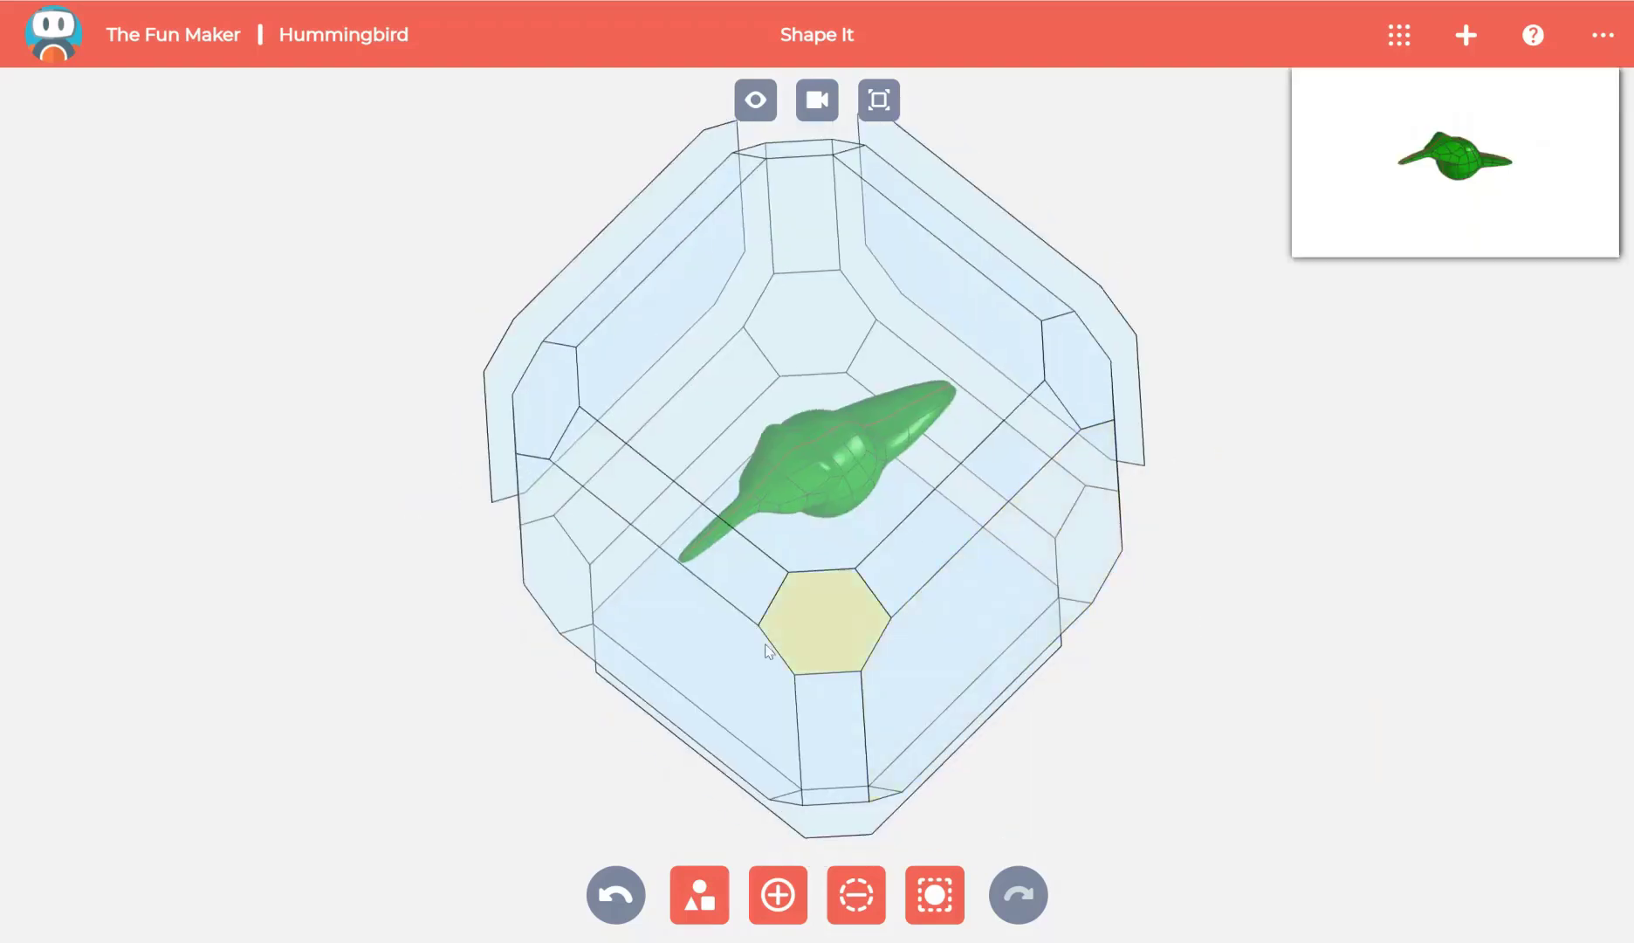
# Extrude a side face of the body twice to grow a wing
pyautogui.click(868, 627)
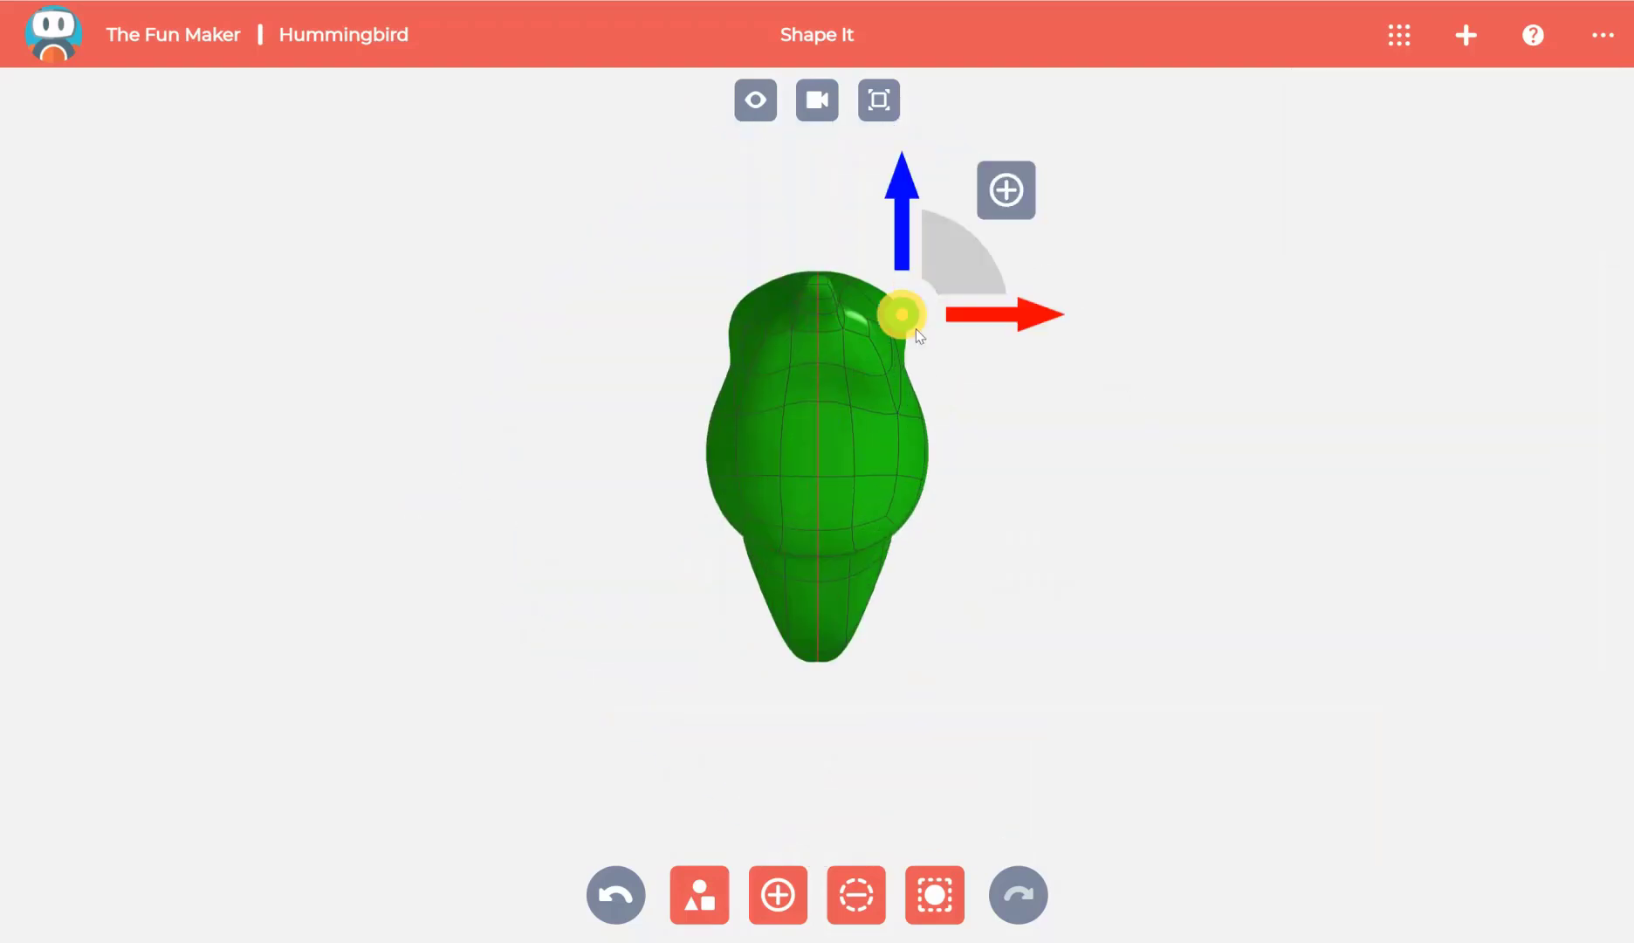
pyautogui.moveTo(1084, 444); pyautogui.dragTo(1091, 278)
pyautogui.moveTo(1119, 750); pyautogui.dragTo(1047, 748)
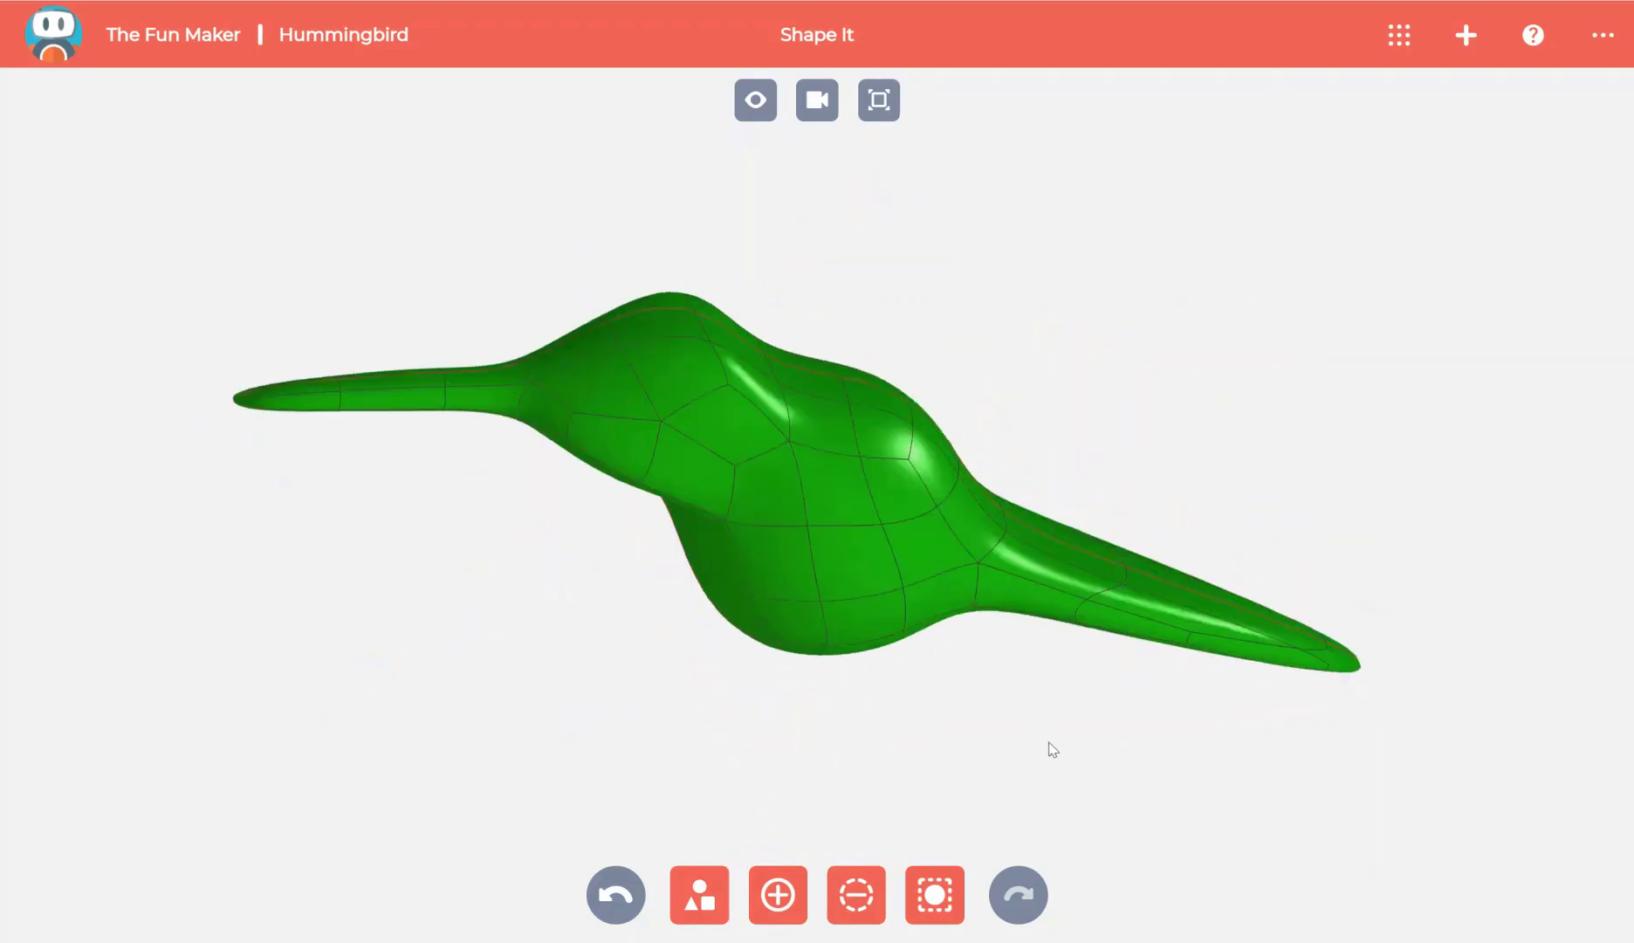
pyautogui.click(861, 471)
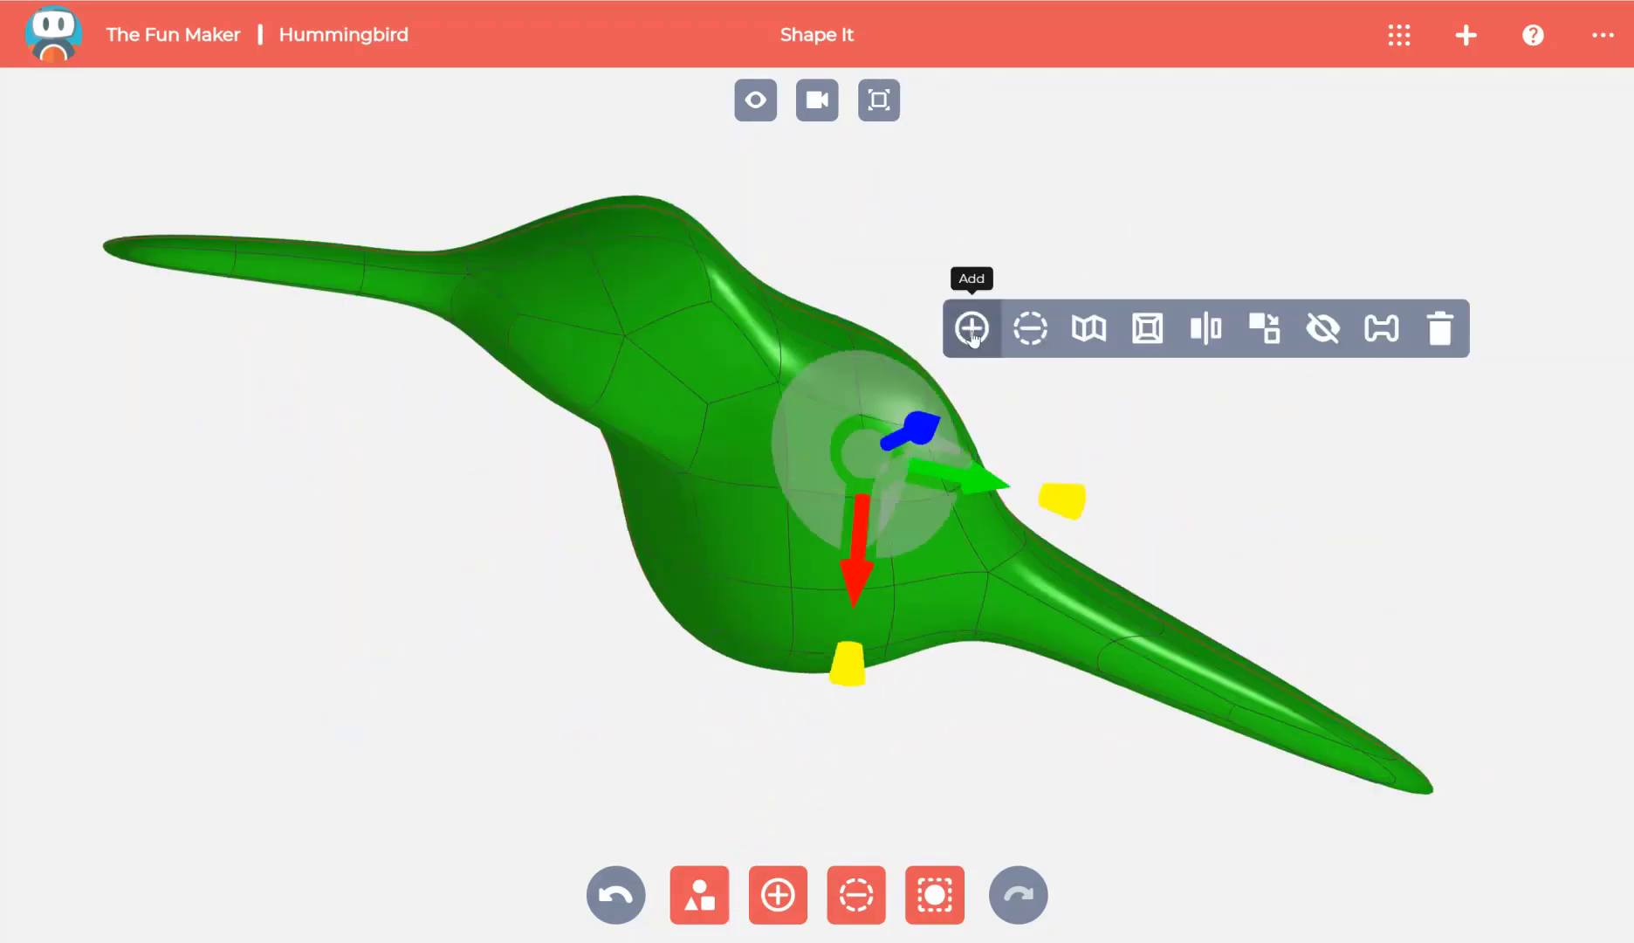
pyautogui.click(971, 329)
pyautogui.scroll(2, 1300, 452)
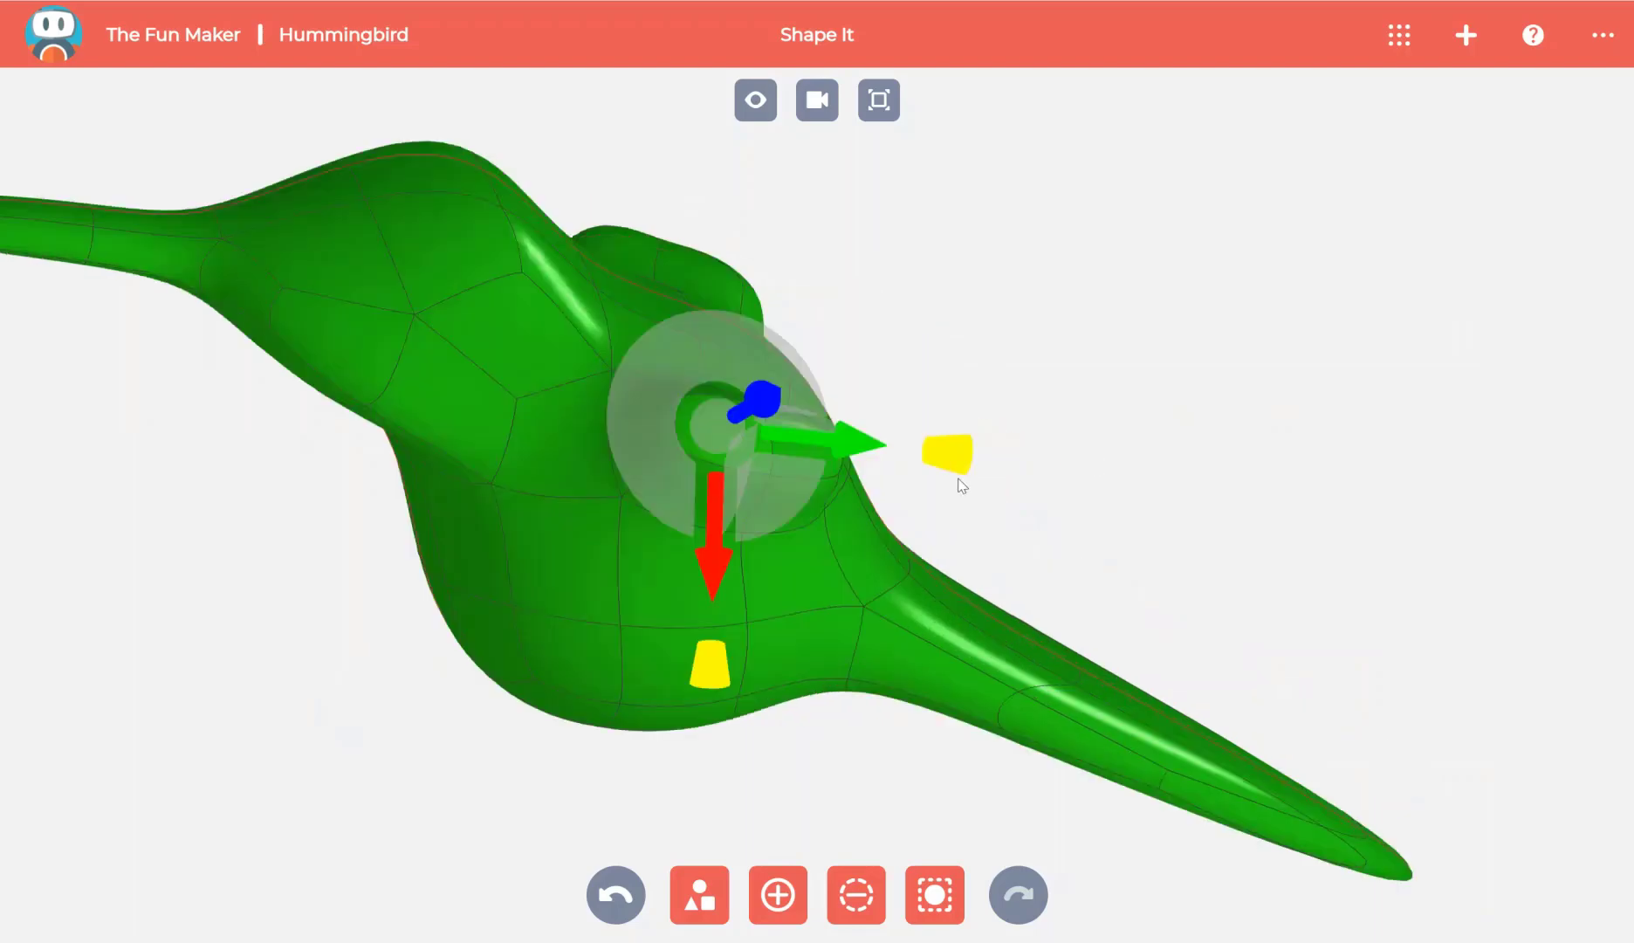
pyautogui.moveTo(1030, 366); pyautogui.dragTo(866, 402)
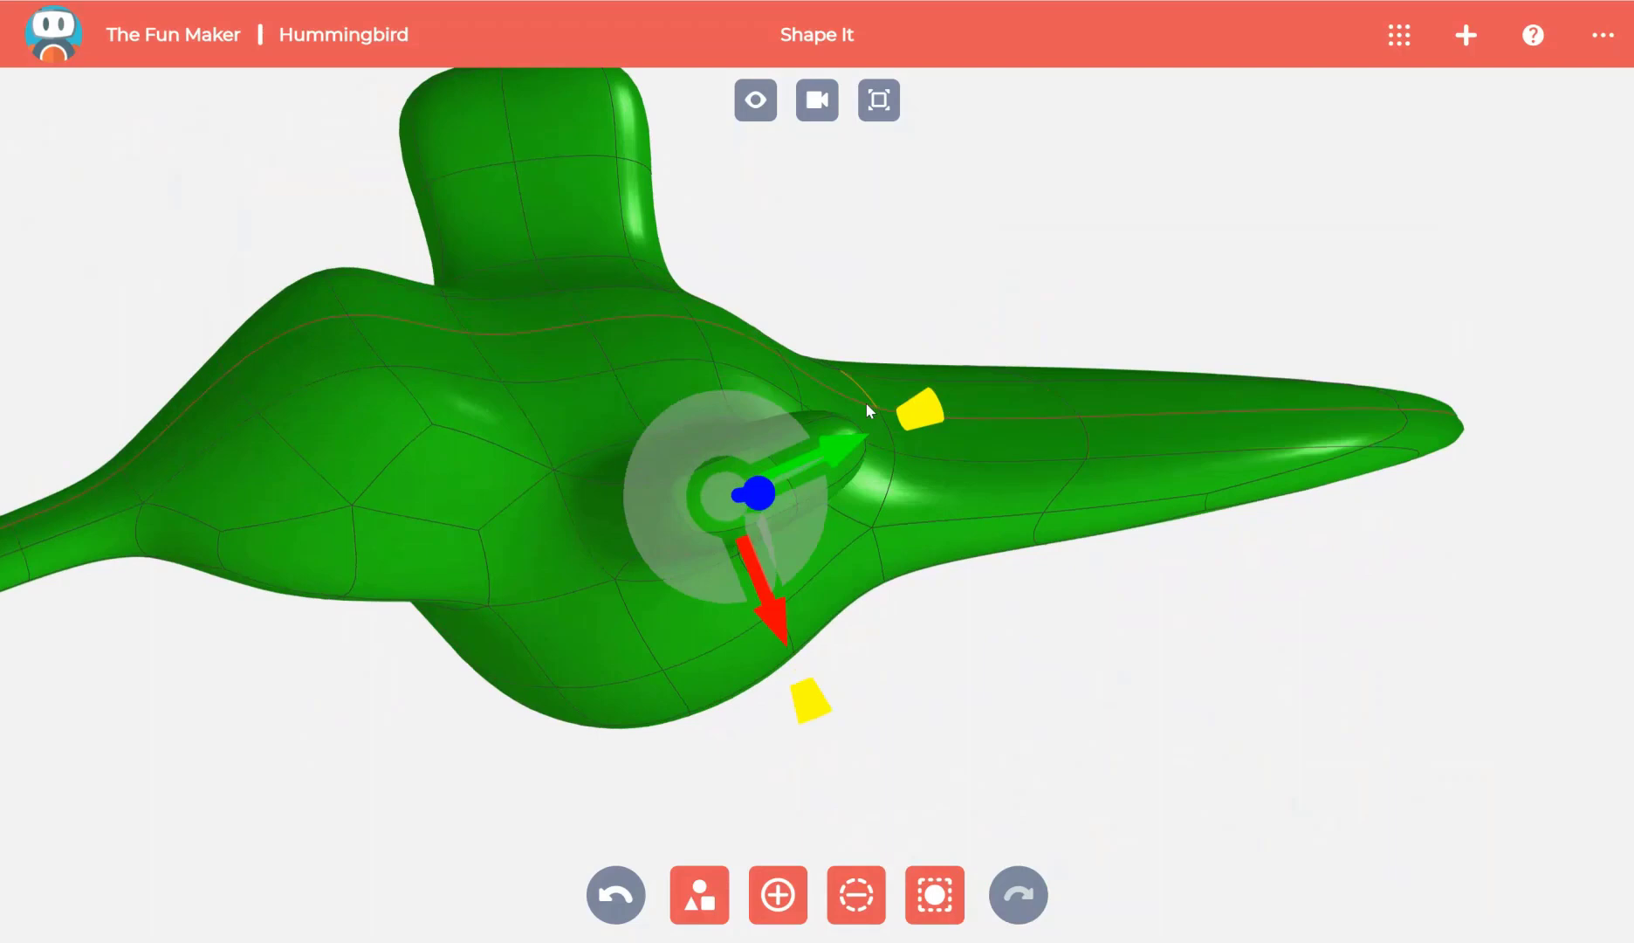
pyautogui.click(884, 346)
pyautogui.scroll(-5, 805, 285)
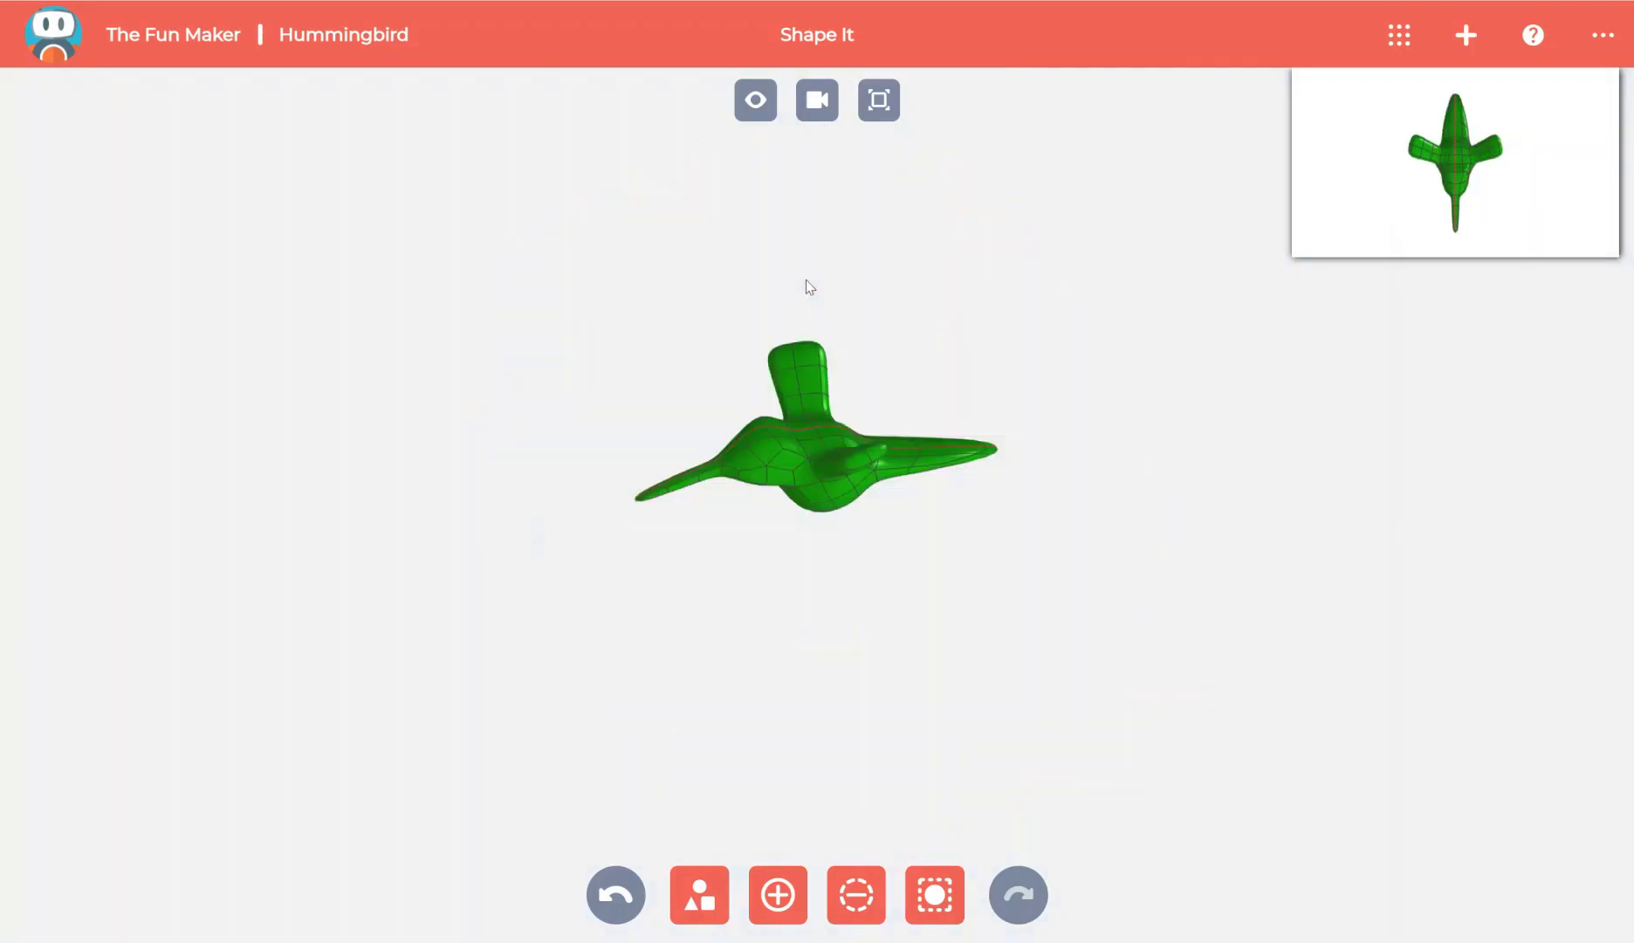
# Taper the wing's end face smaller and rotate the wing tip
pyautogui.moveTo(806, 285); pyautogui.dragTo(1219, 306)
pyautogui.moveTo(1259, 465); pyautogui.dragTo(1091, 506)
pyautogui.moveTo(1268, 456); pyautogui.dragTo(1233, 470)
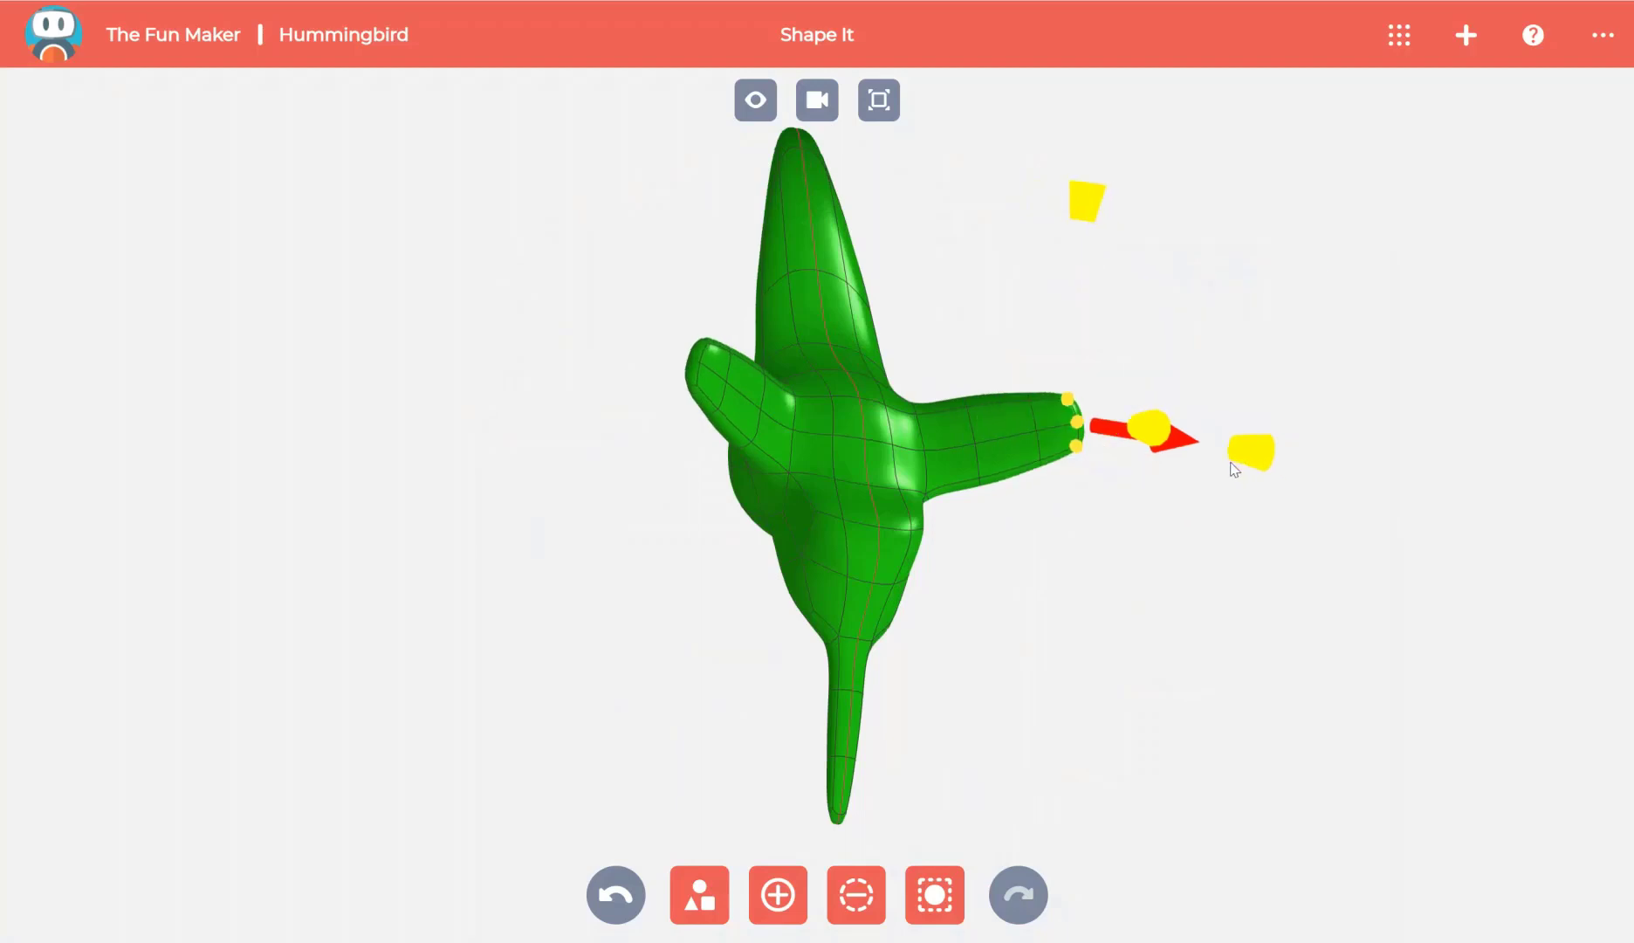
pyautogui.scroll(3, 1113, 438)
pyautogui.scroll(3, 910, 391)
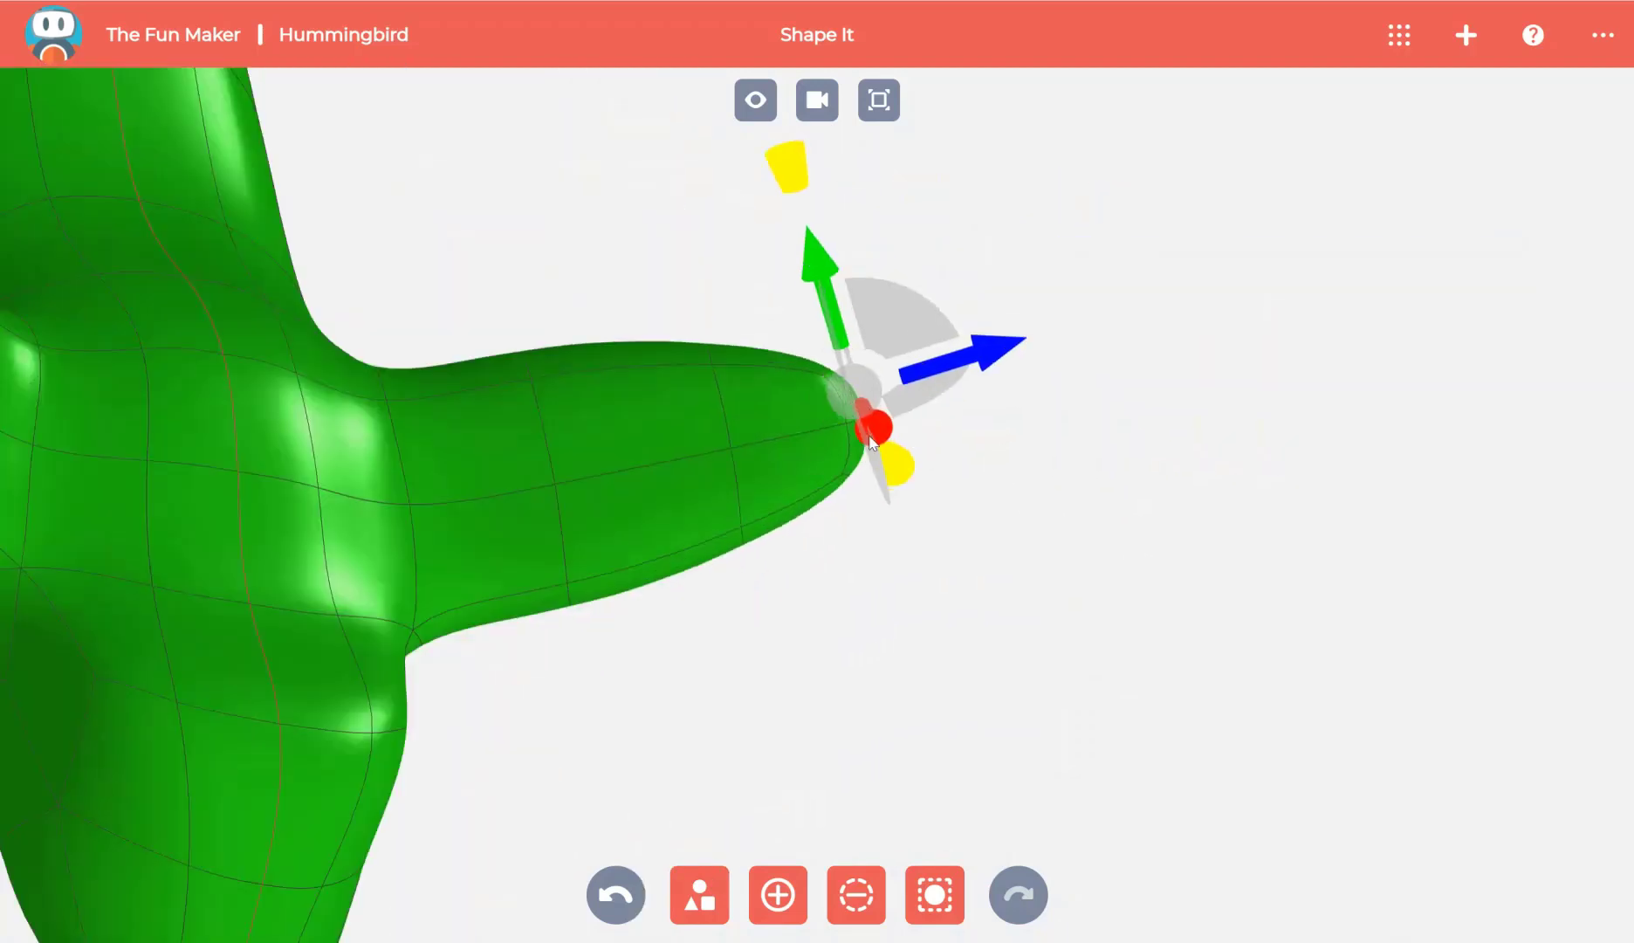
pyautogui.moveTo(910, 391); pyautogui.dragTo(923, 307)
pyautogui.moveTo(960, 427); pyautogui.dragTo(956, 631)
pyautogui.scroll(-5, 931, 534)
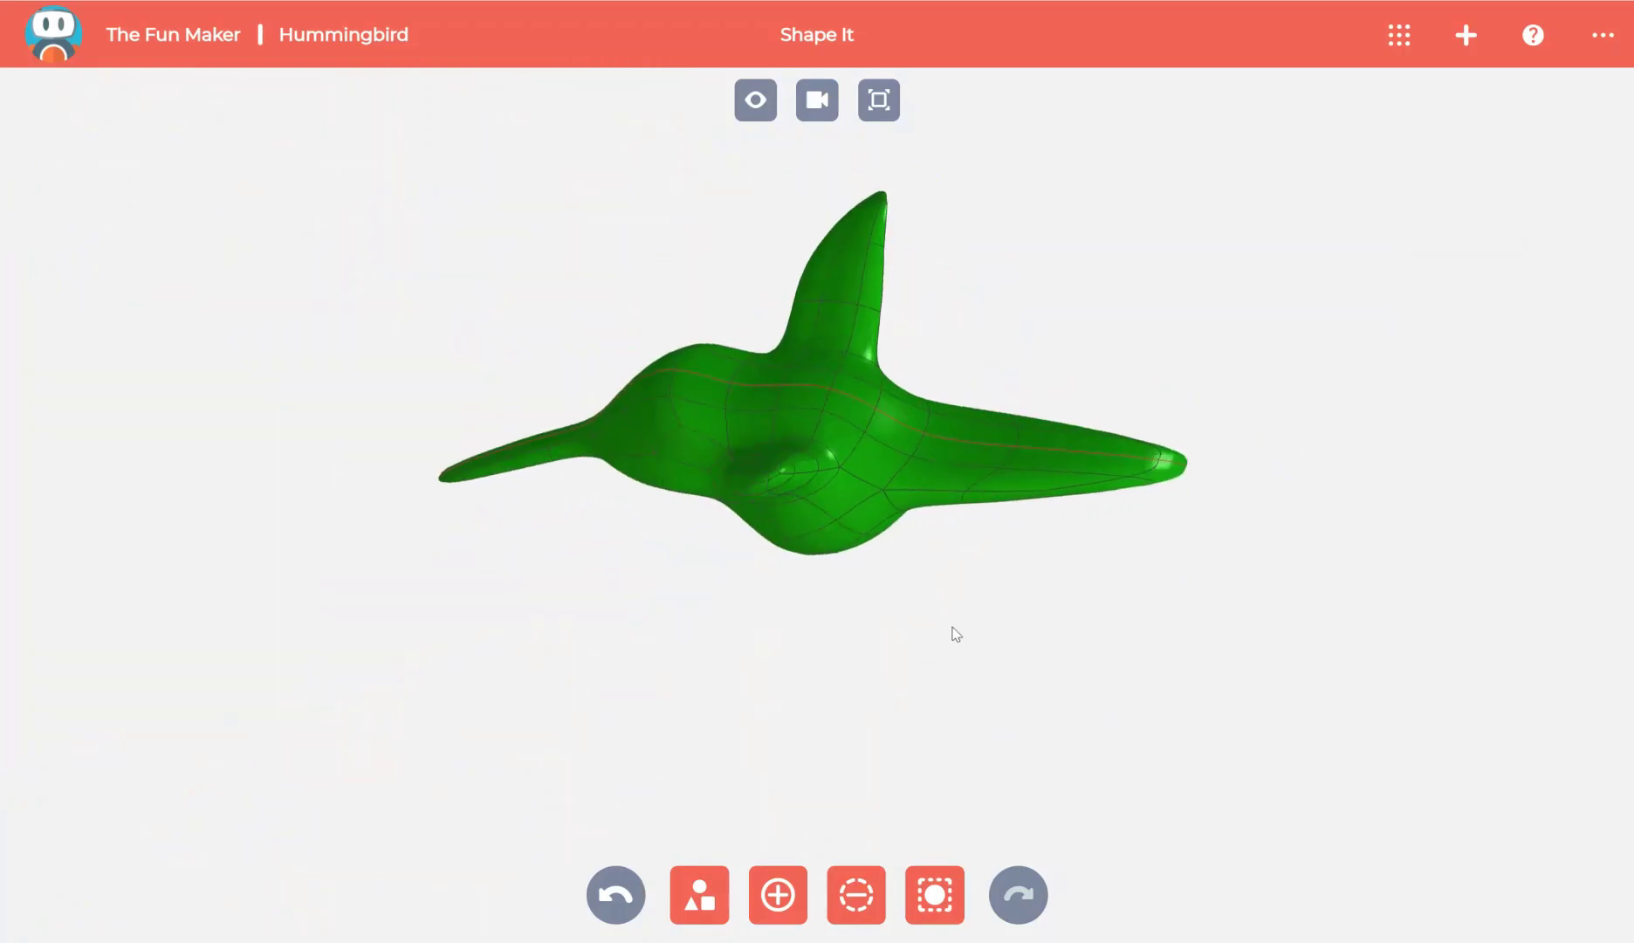
pyautogui.scroll(3, 876, 279)
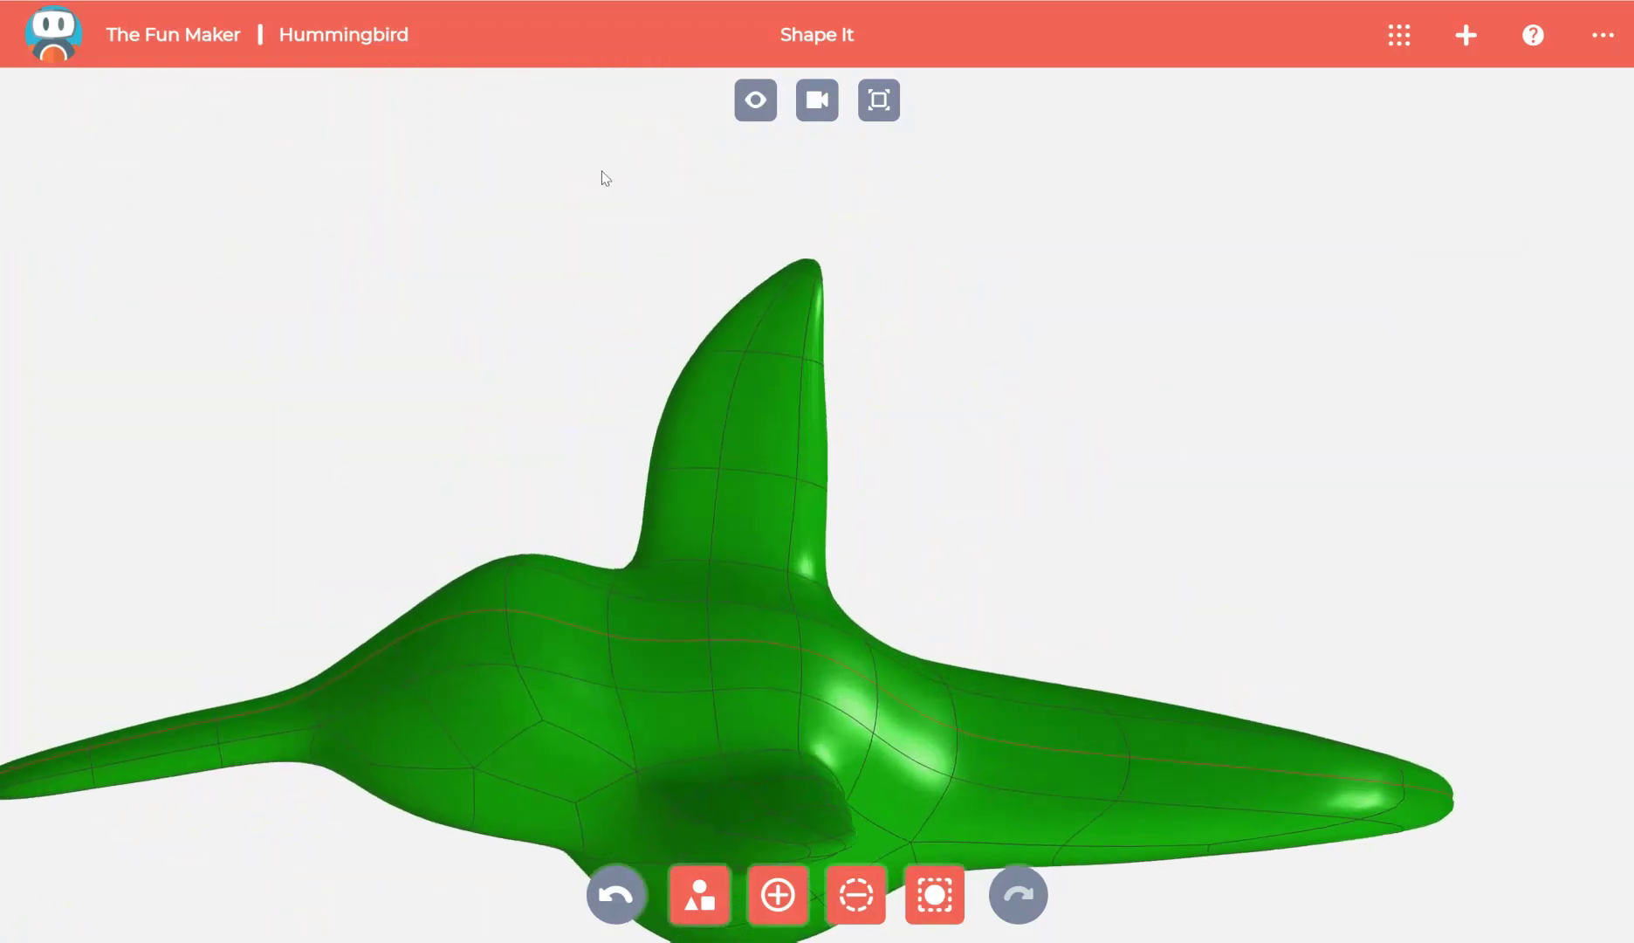
# Swing the selected wing points outward and upward into an upswept wing
pyautogui.moveTo(591, 170); pyautogui.dragTo(1002, 522)
pyautogui.scroll(-3, 1132, 565)
pyautogui.moveTo(1085, 441); pyautogui.dragTo(585, 596, button='right')
pyautogui.moveTo(659, 260); pyautogui.dragTo(550, 234)
pyautogui.moveTo(1117, 648); pyautogui.dragTo(1058, 646, button='right')
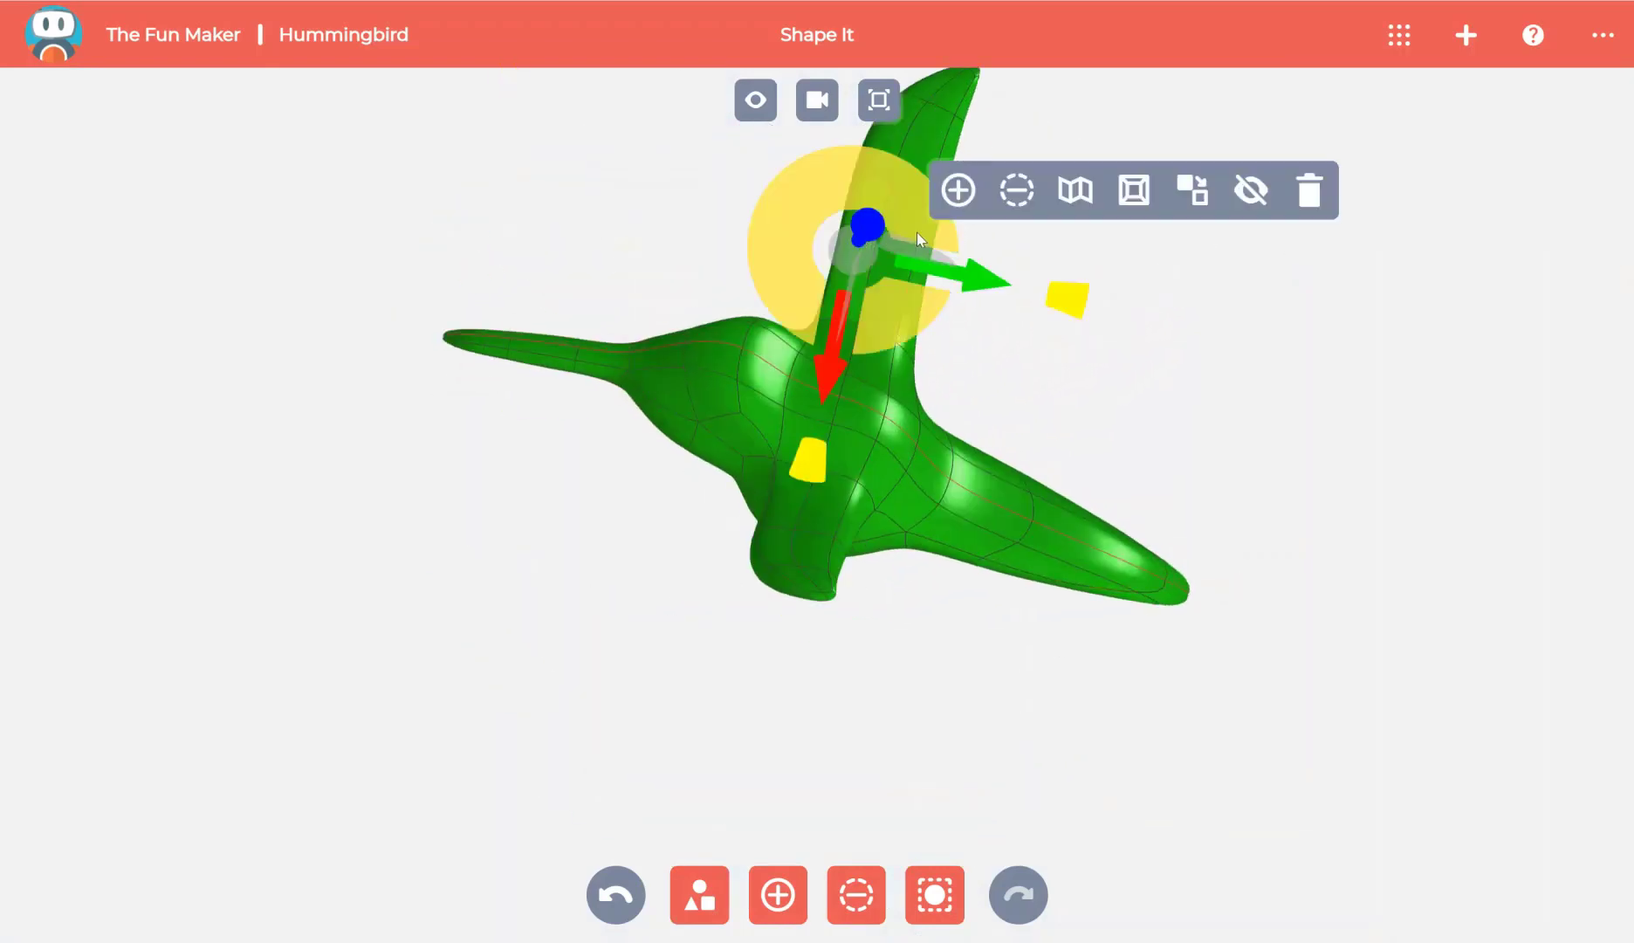
pyautogui.moveTo(738, 192); pyautogui.dragTo(759, 194)
pyautogui.moveTo(759, 194); pyautogui.dragTo(1134, 436, button='right')
pyautogui.scroll(3, 1134, 435)
# Push the lower body's control points upward
pyautogui.moveTo(712, 825); pyautogui.dragTo(991, 506)
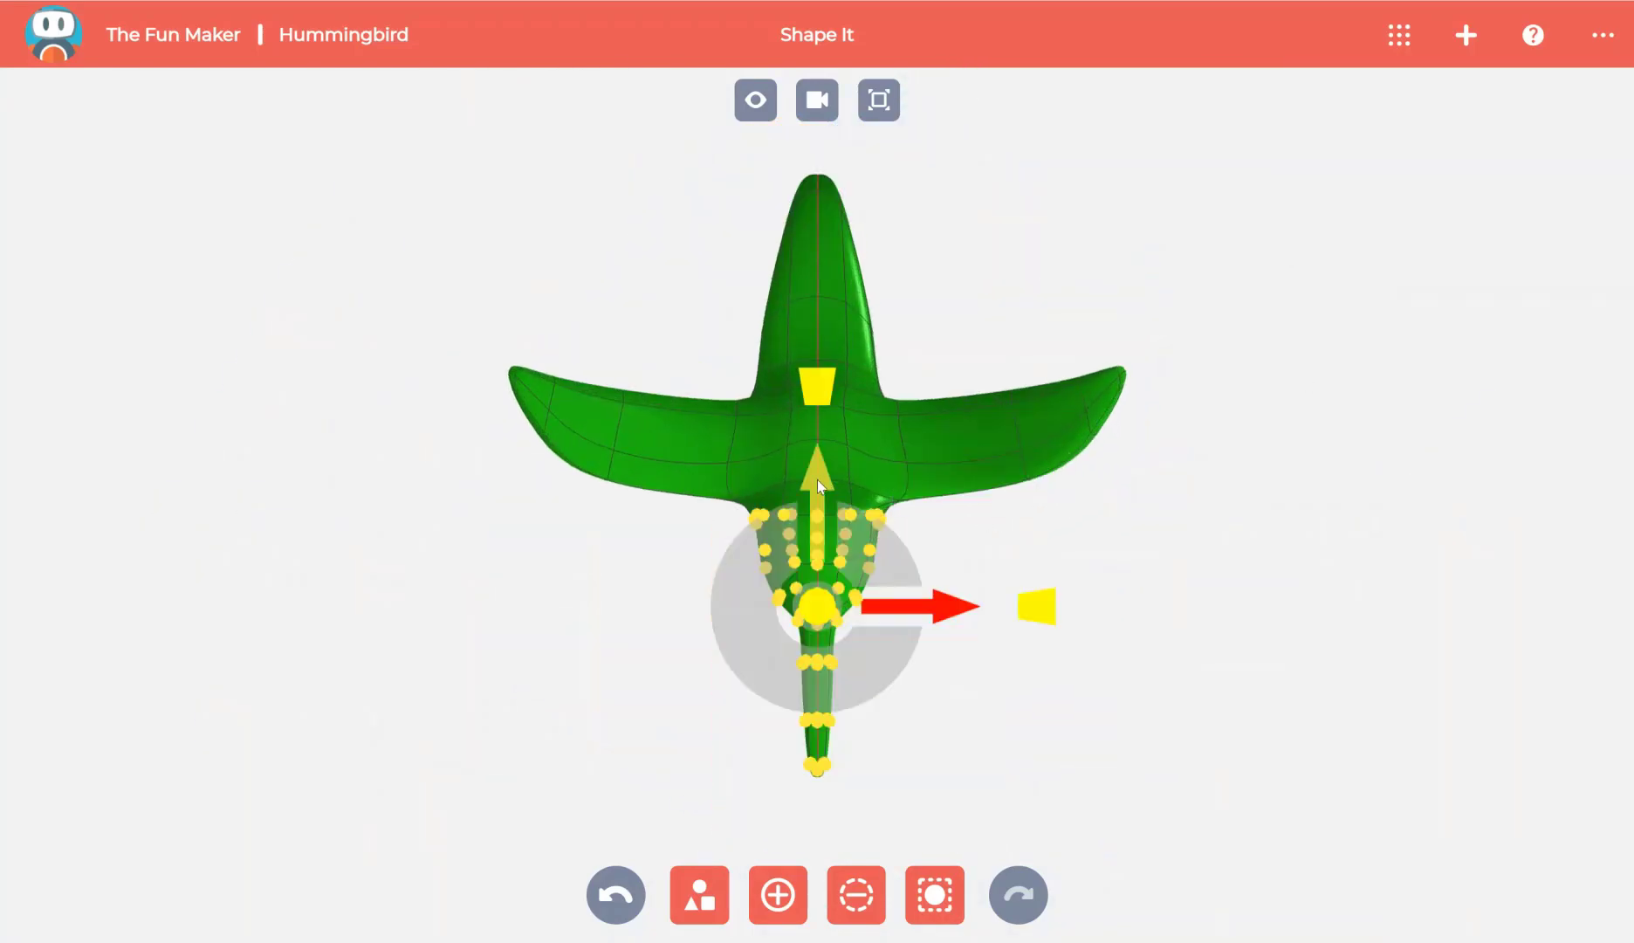
pyautogui.moveTo(817, 478); pyautogui.dragTo(818, 504)
pyautogui.moveTo(818, 504); pyautogui.dragTo(1510, 731, button='right')
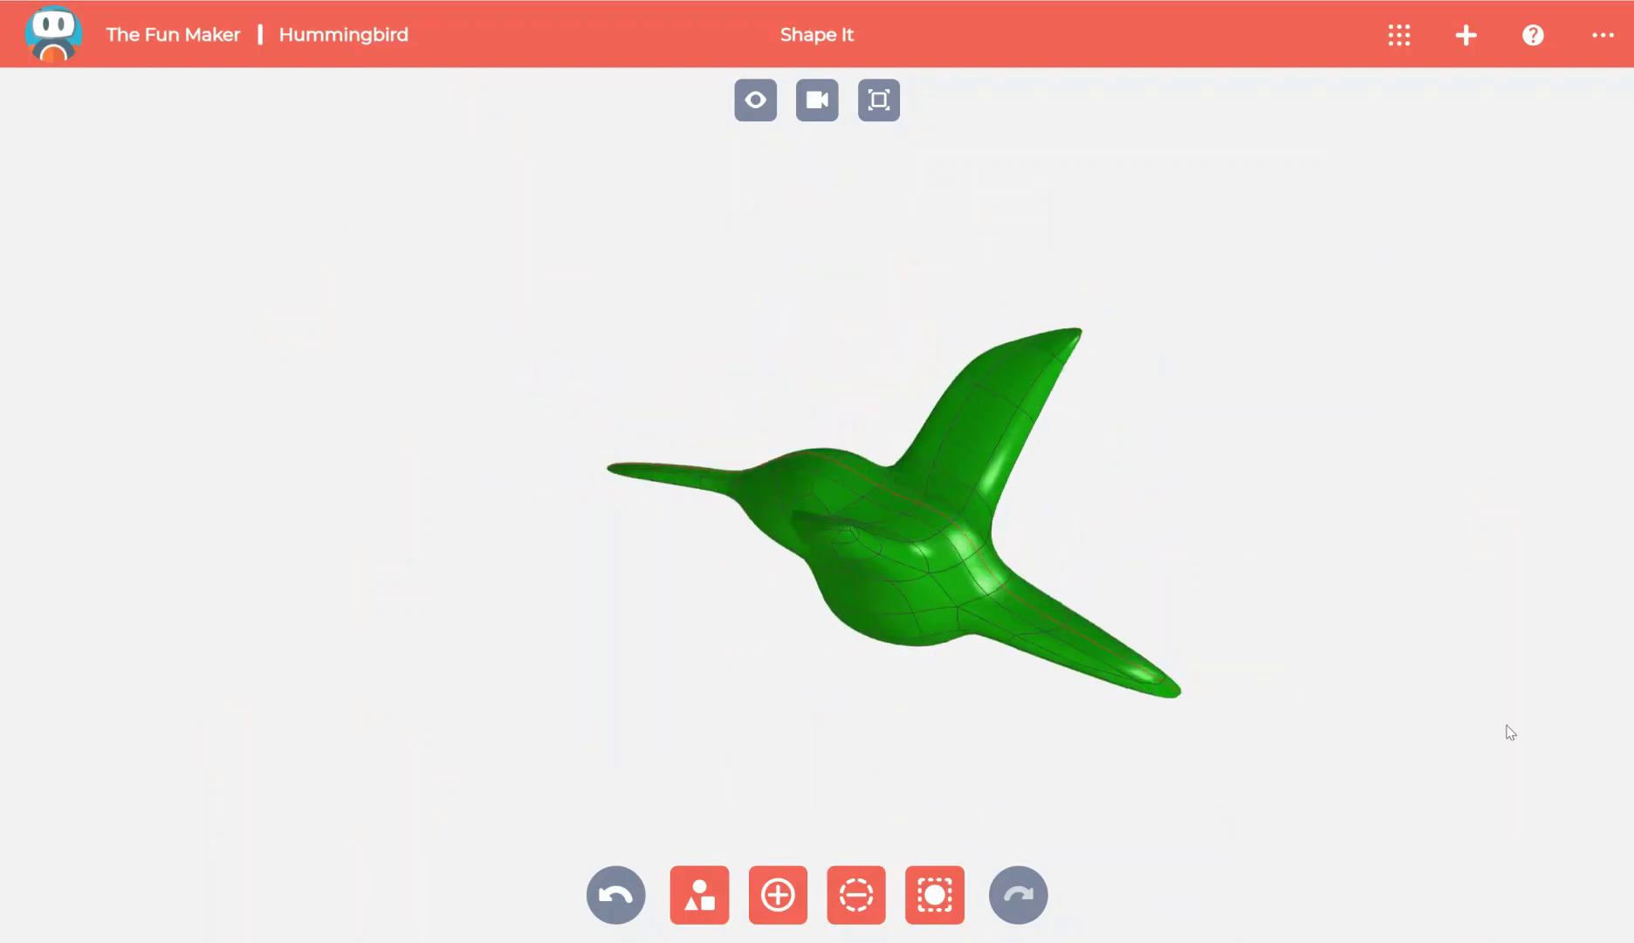
# Add the flower model from My Stuff and move it next to the hummingbird
pyautogui.click(698, 894)
pyautogui.click(1403, 434)
pyautogui.click(1368, 295)
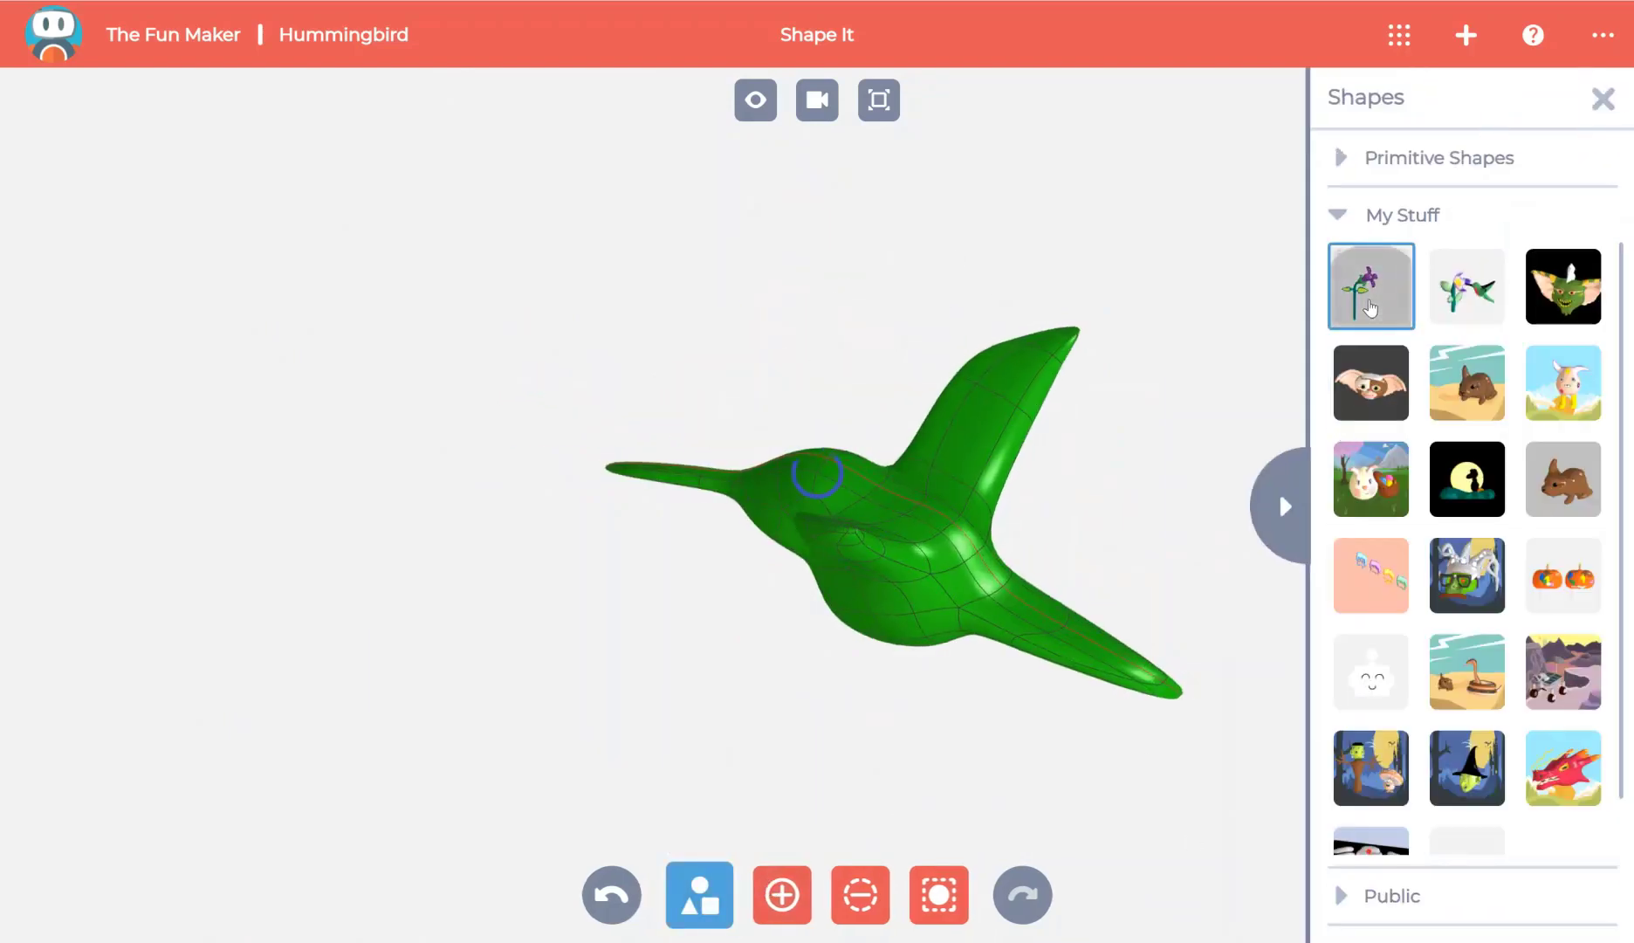
pyautogui.moveTo(1365, 394); pyautogui.dragTo(1218, 621, button='right')
pyautogui.click(934, 894)
pyautogui.click(851, 318)
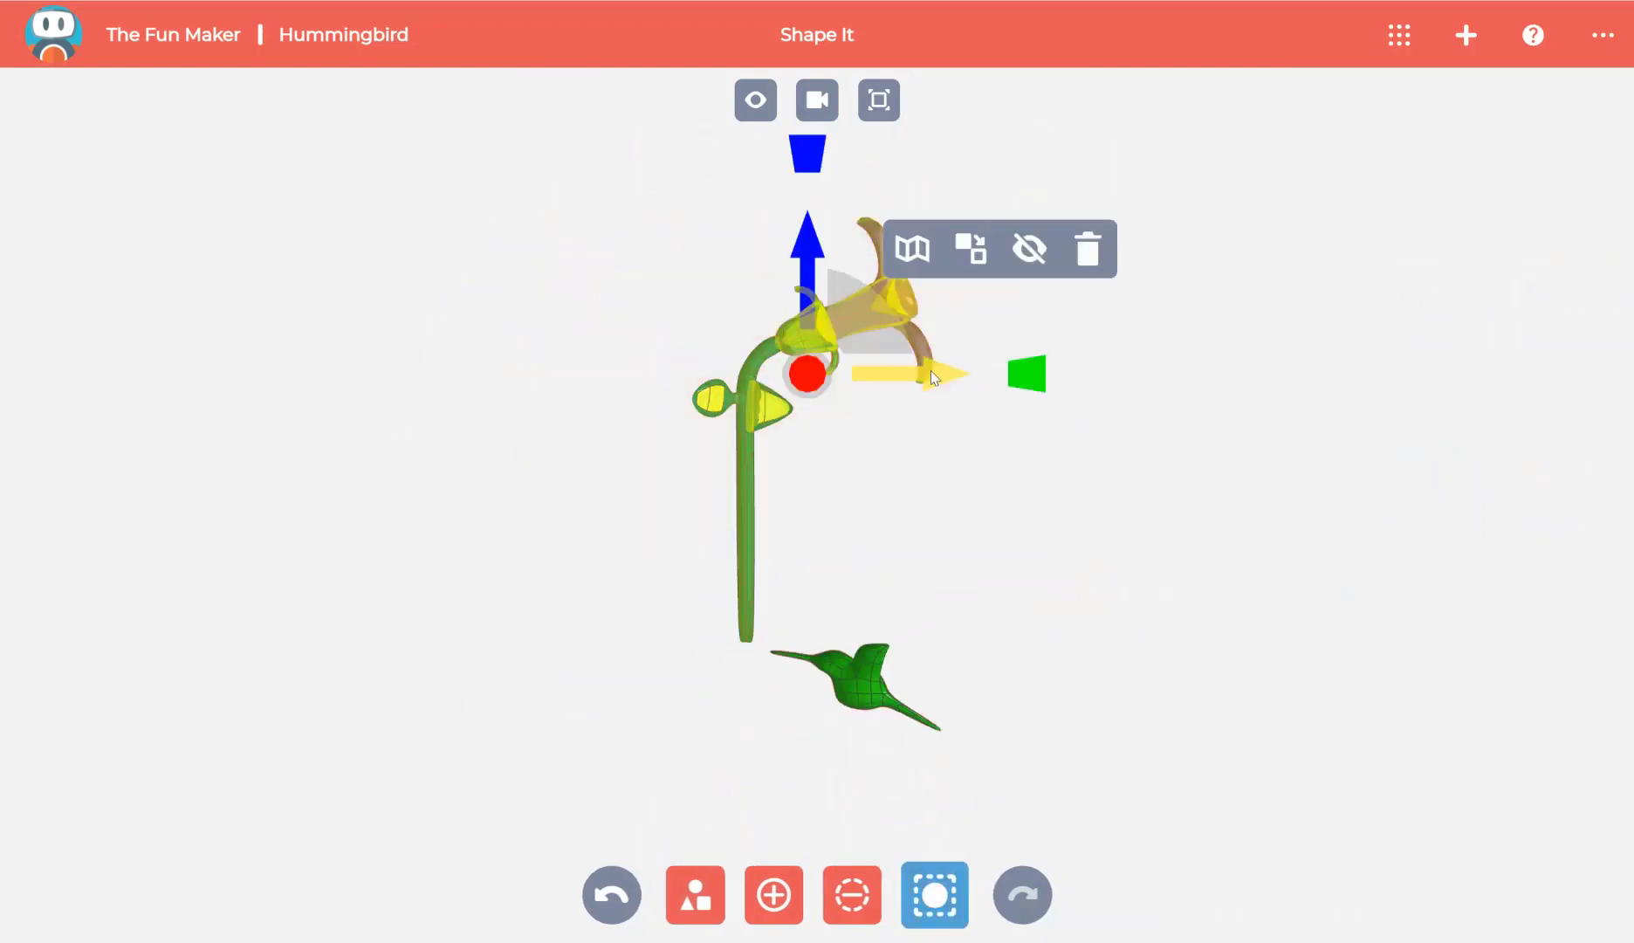
pyautogui.moveTo(851, 318); pyautogui.dragTo(708, 668)
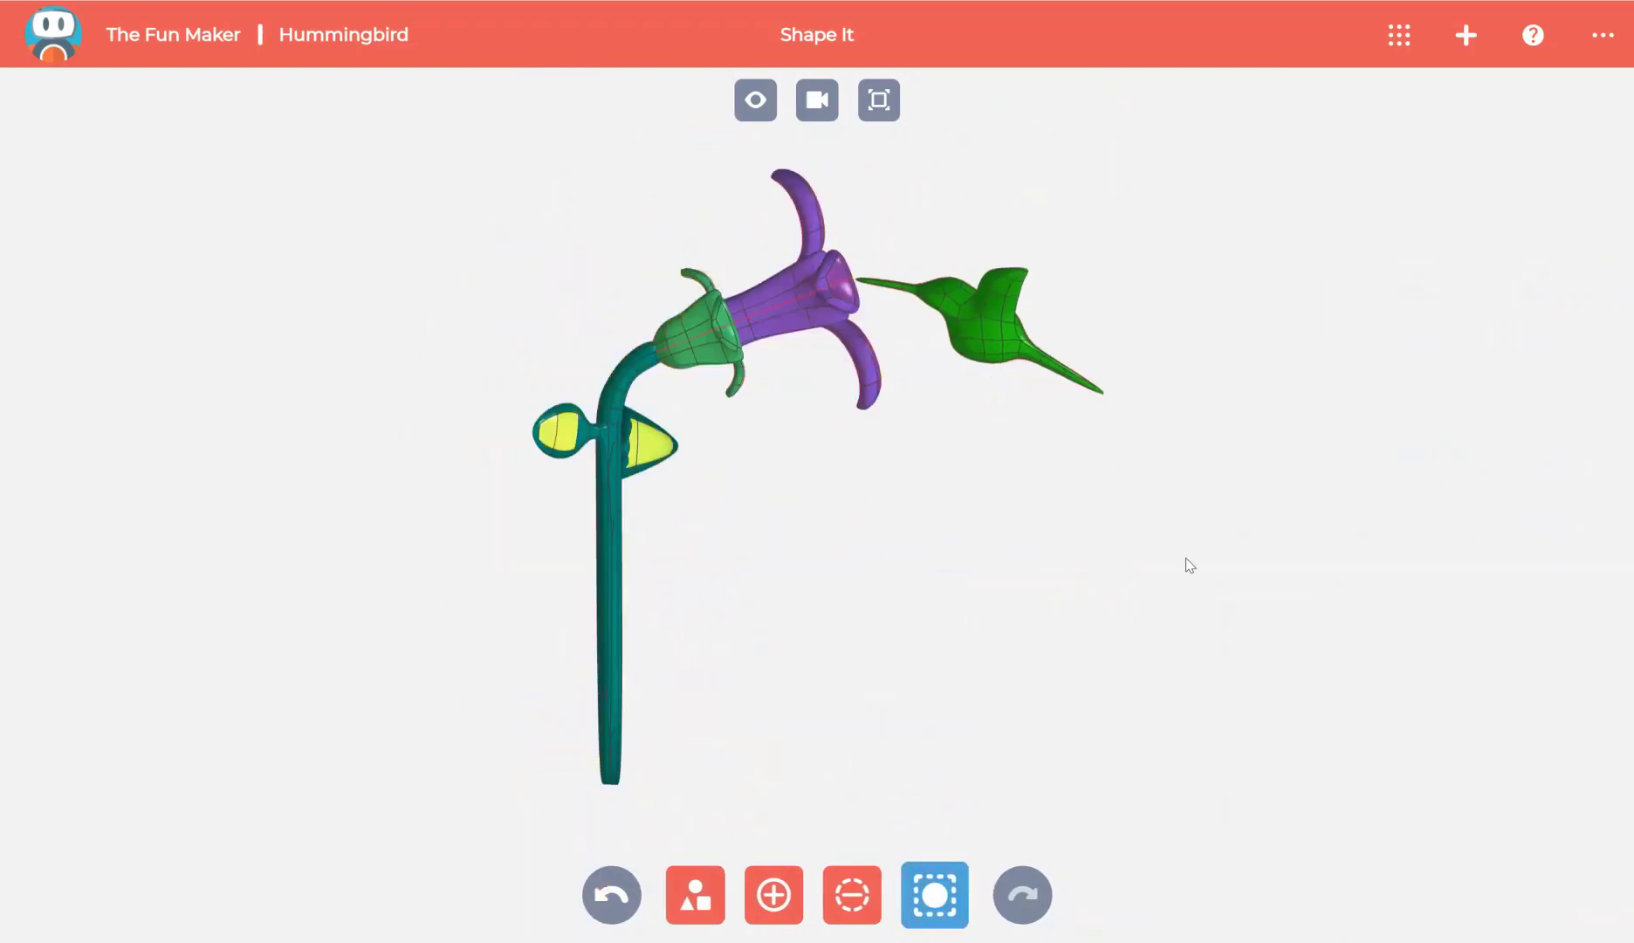
# Move the hummingbird so its beak reaches the flower's opening, then switch to Style It
pyautogui.click(894, 220)
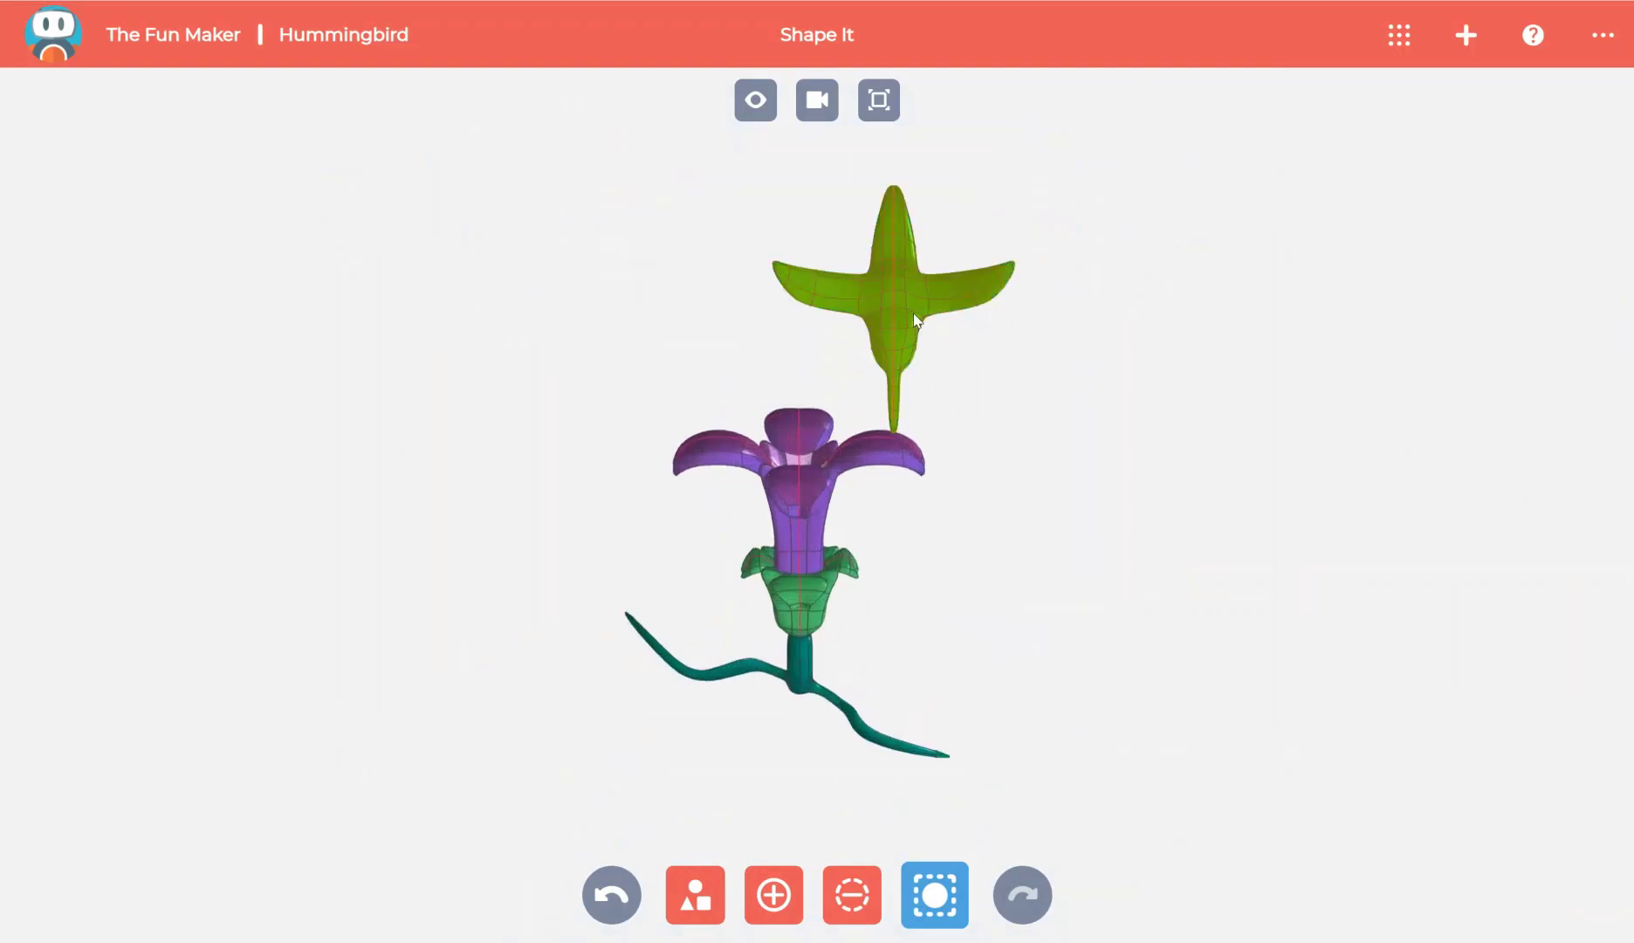
pyautogui.click(960, 261)
pyautogui.moveTo(960, 262); pyautogui.dragTo(870, 267)
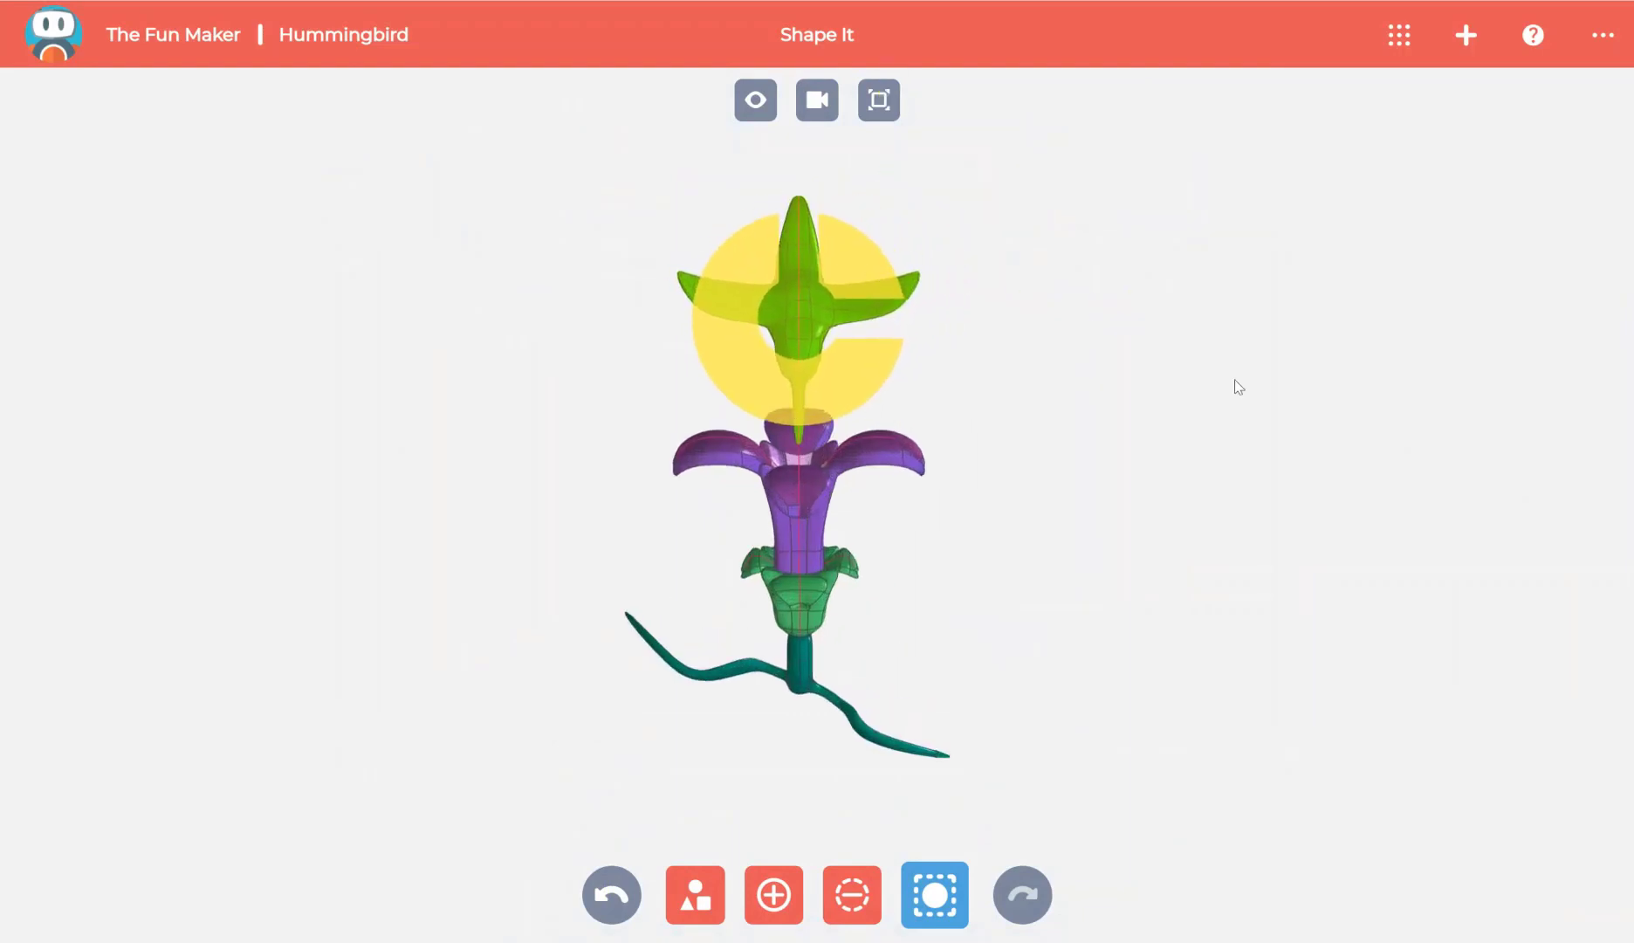
pyautogui.moveTo(1234, 383); pyautogui.dragTo(846, 381)
pyautogui.scroll(3, 978, 552)
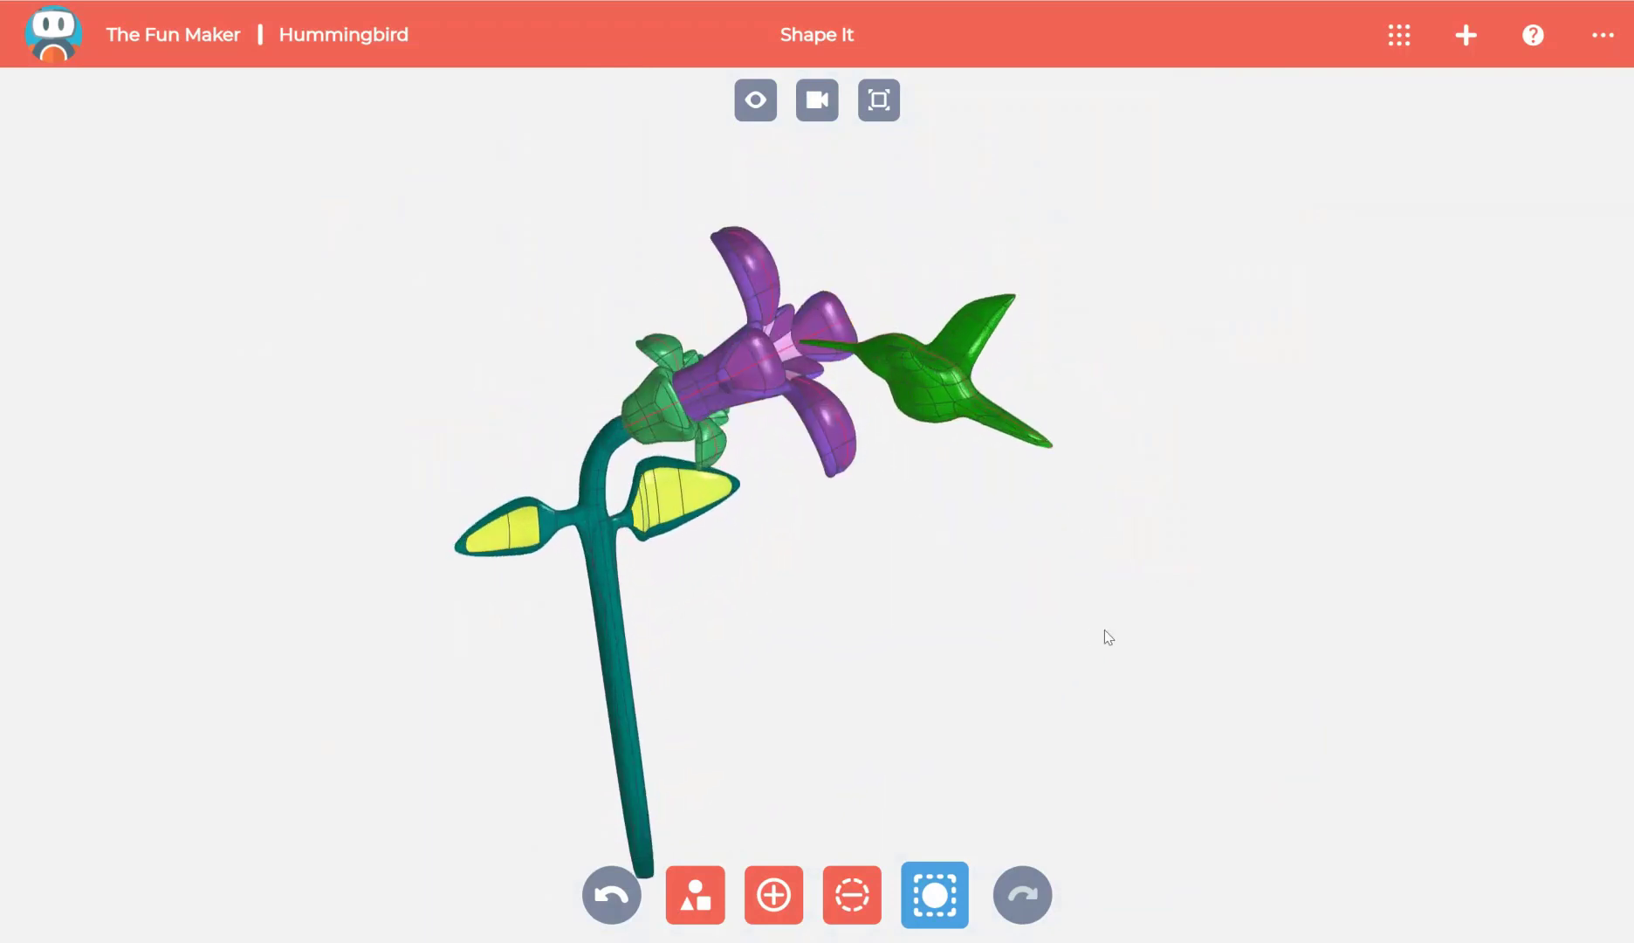
pyautogui.click(1397, 36)
pyautogui.click(557, 480)
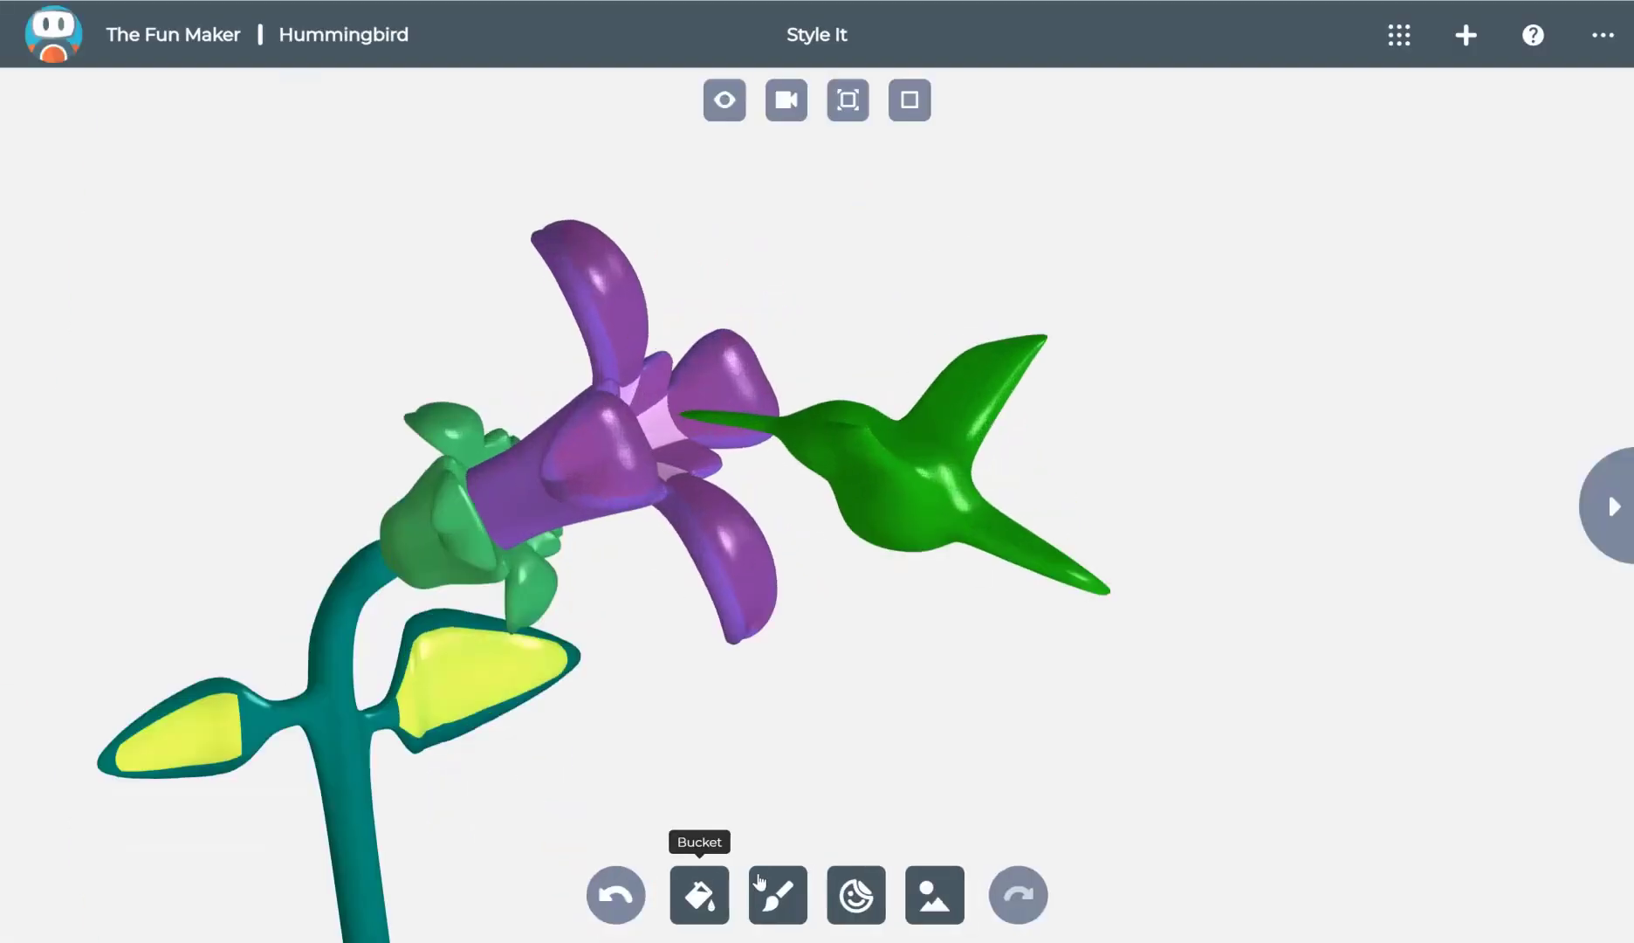
# Pick the Bucket fill tool and zoom in toward the hummingbird and flower
pyautogui.click(699, 894)
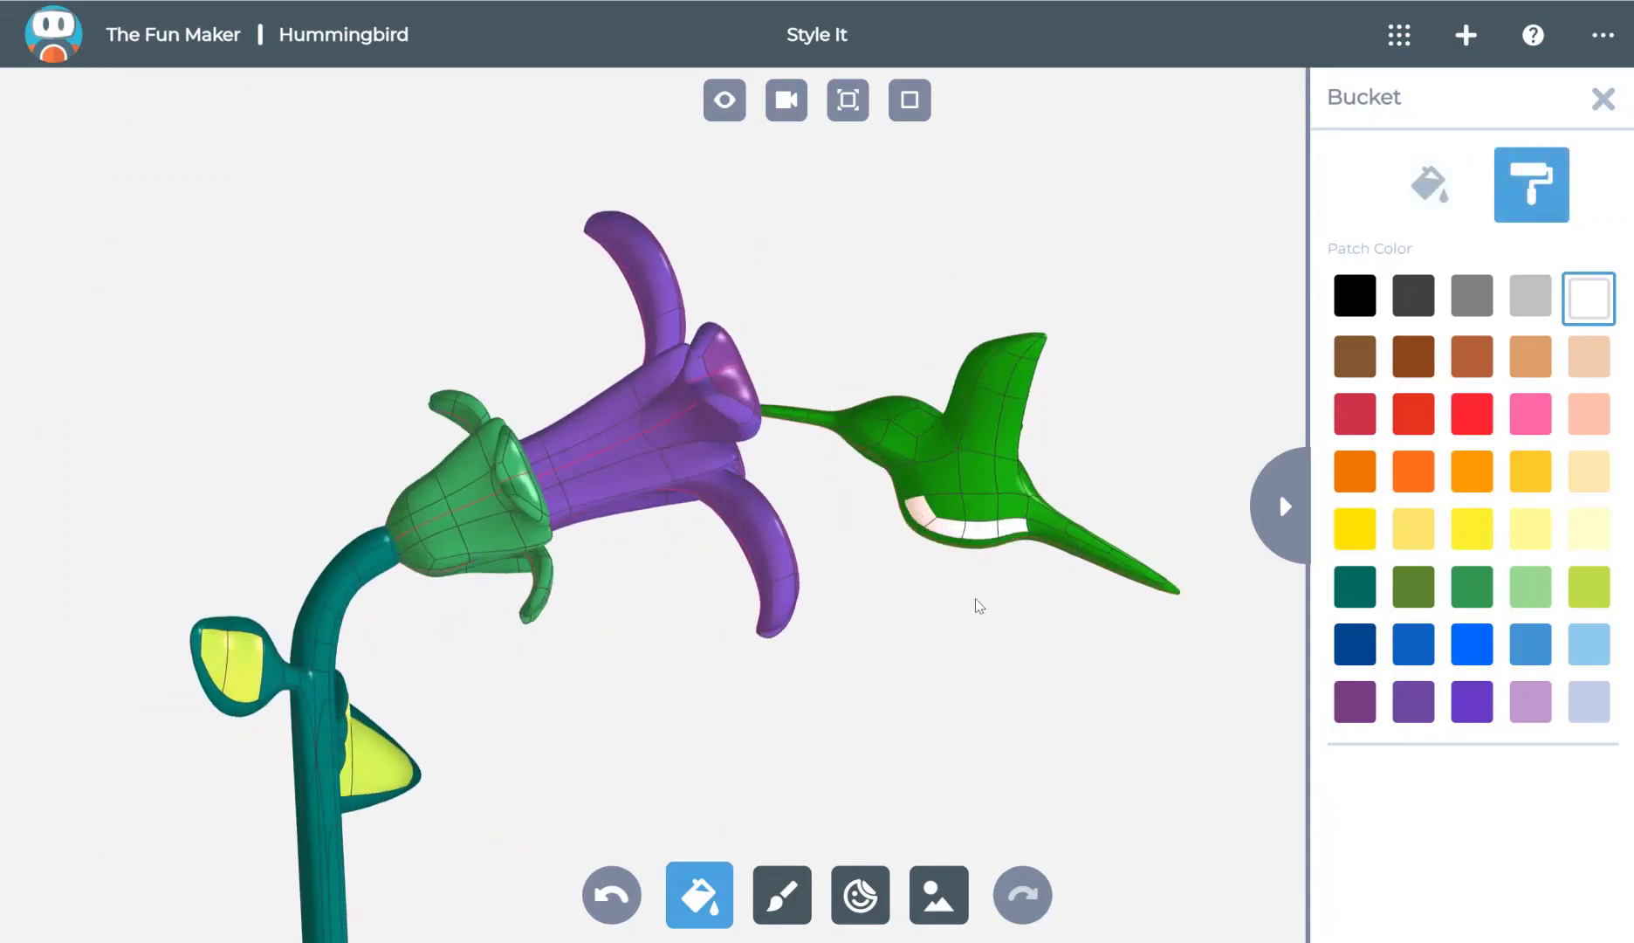
pyautogui.scroll(5, 885, 572)
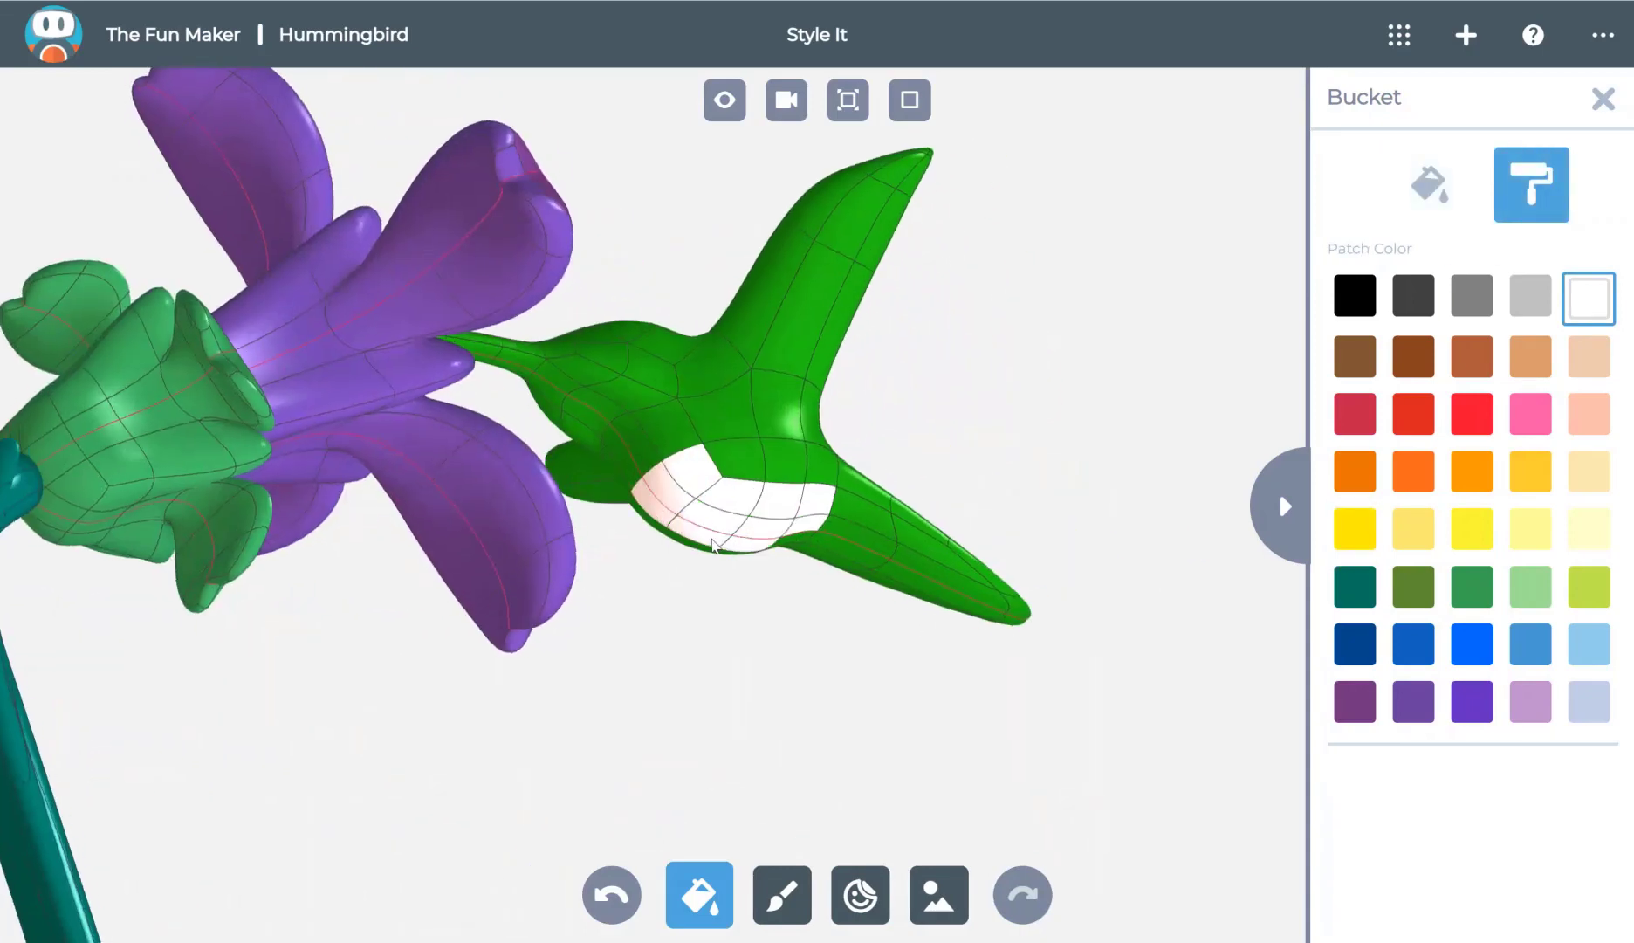
pyautogui.moveTo(870, 657); pyautogui.dragTo(637, 673)
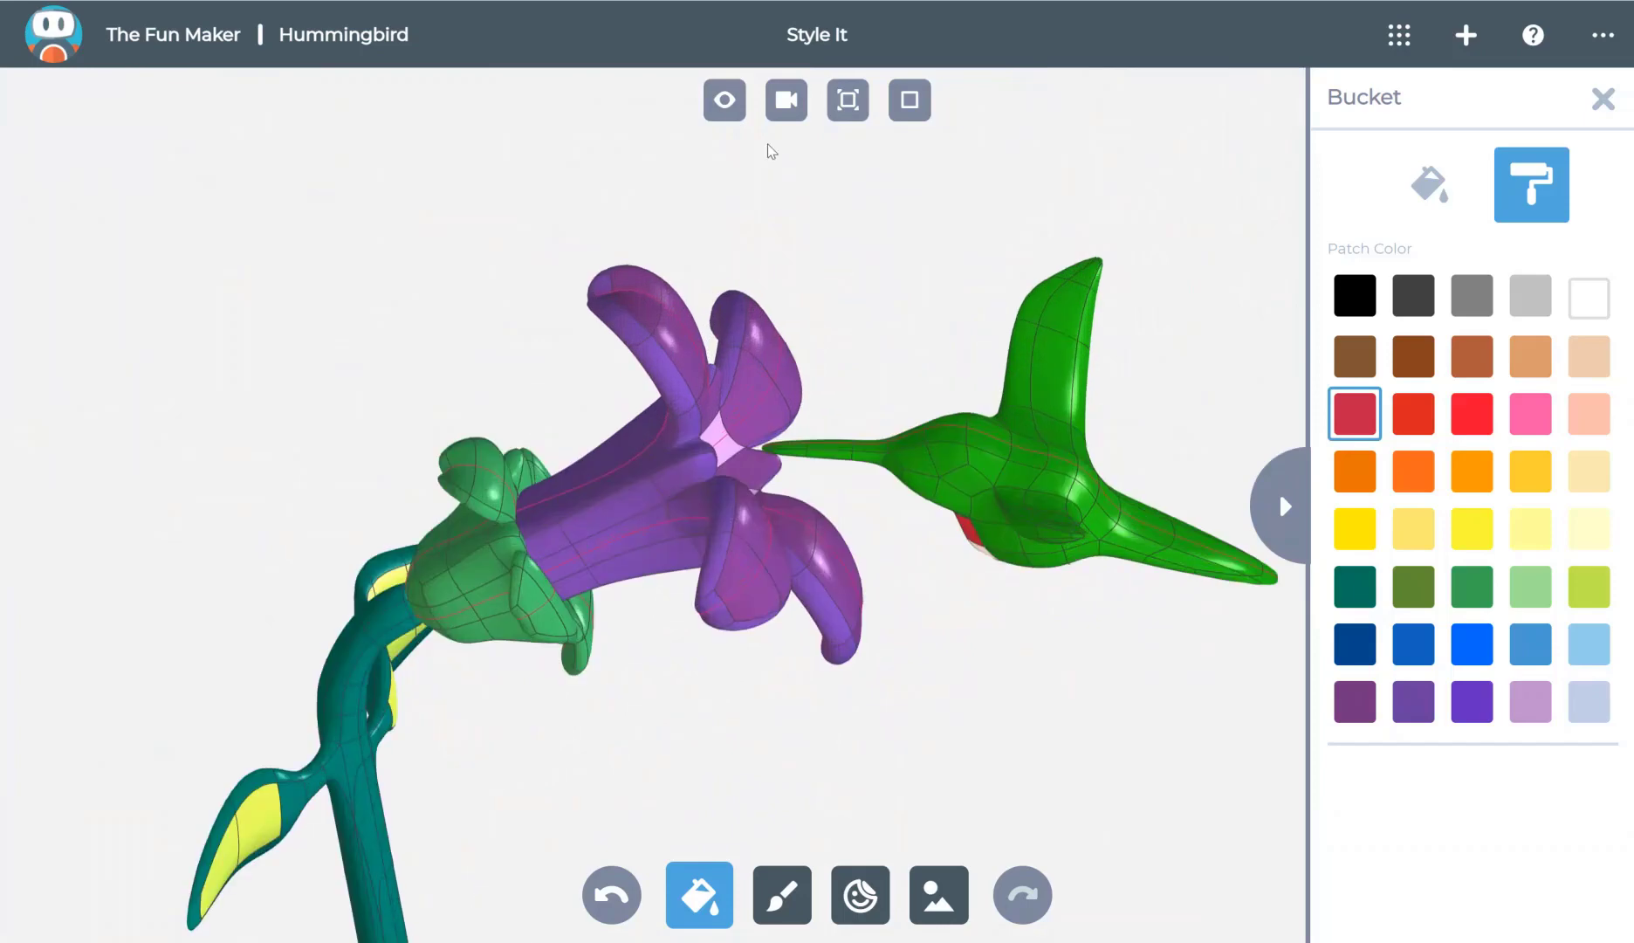
# Paint the beak and its base black
pyautogui.click(725, 102)
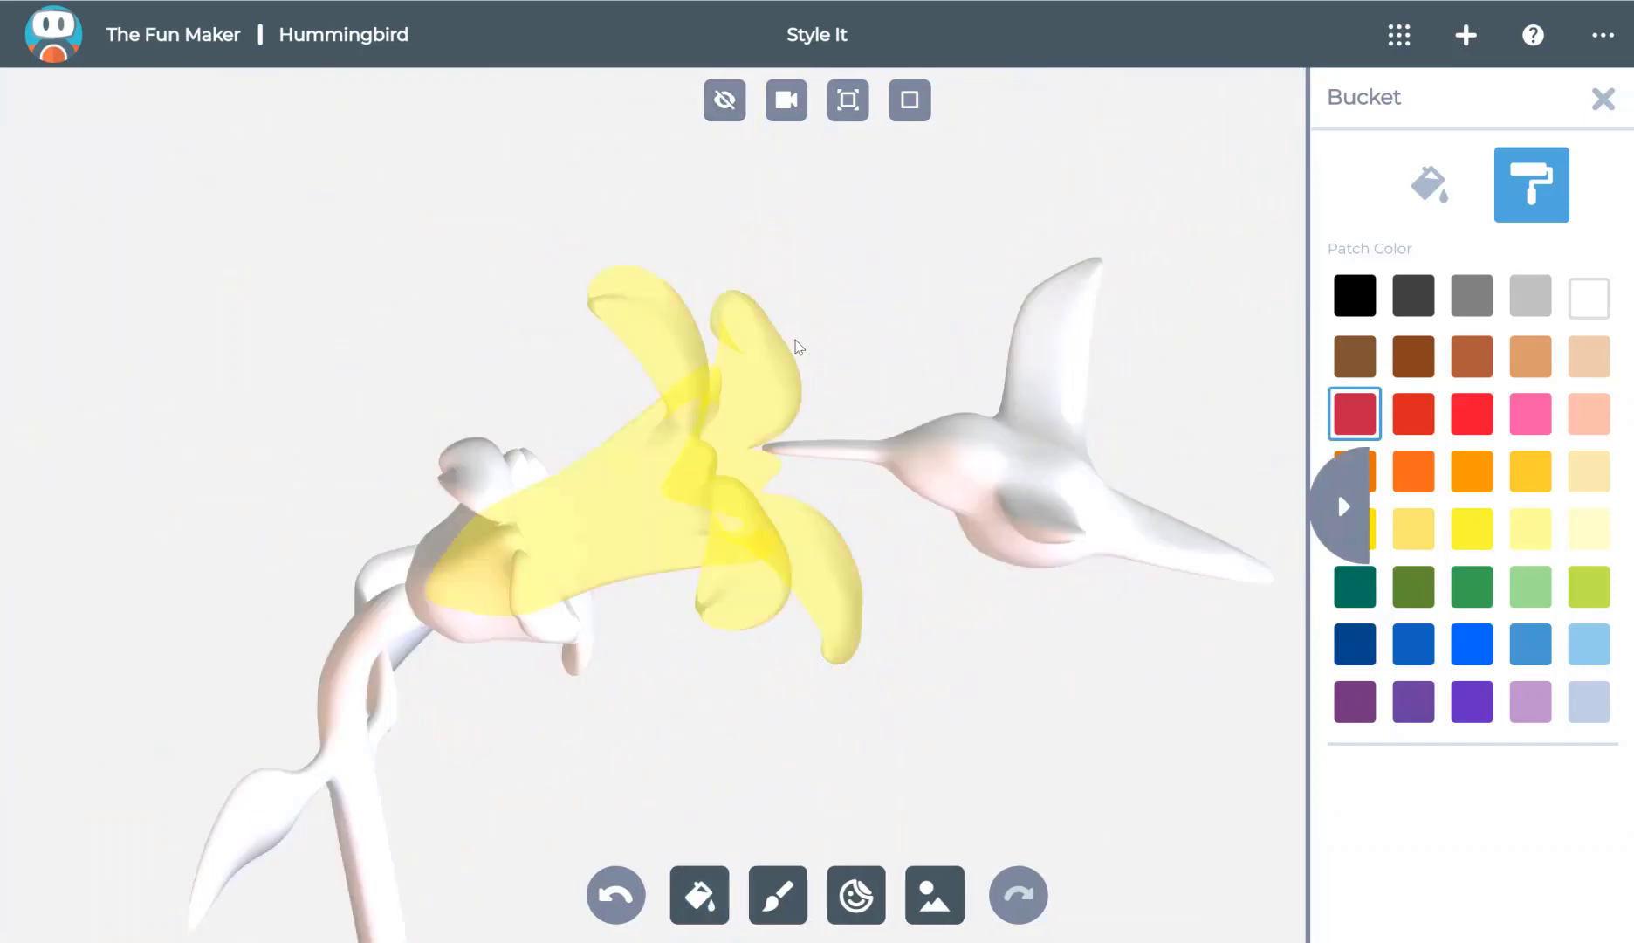
pyautogui.click(735, 114)
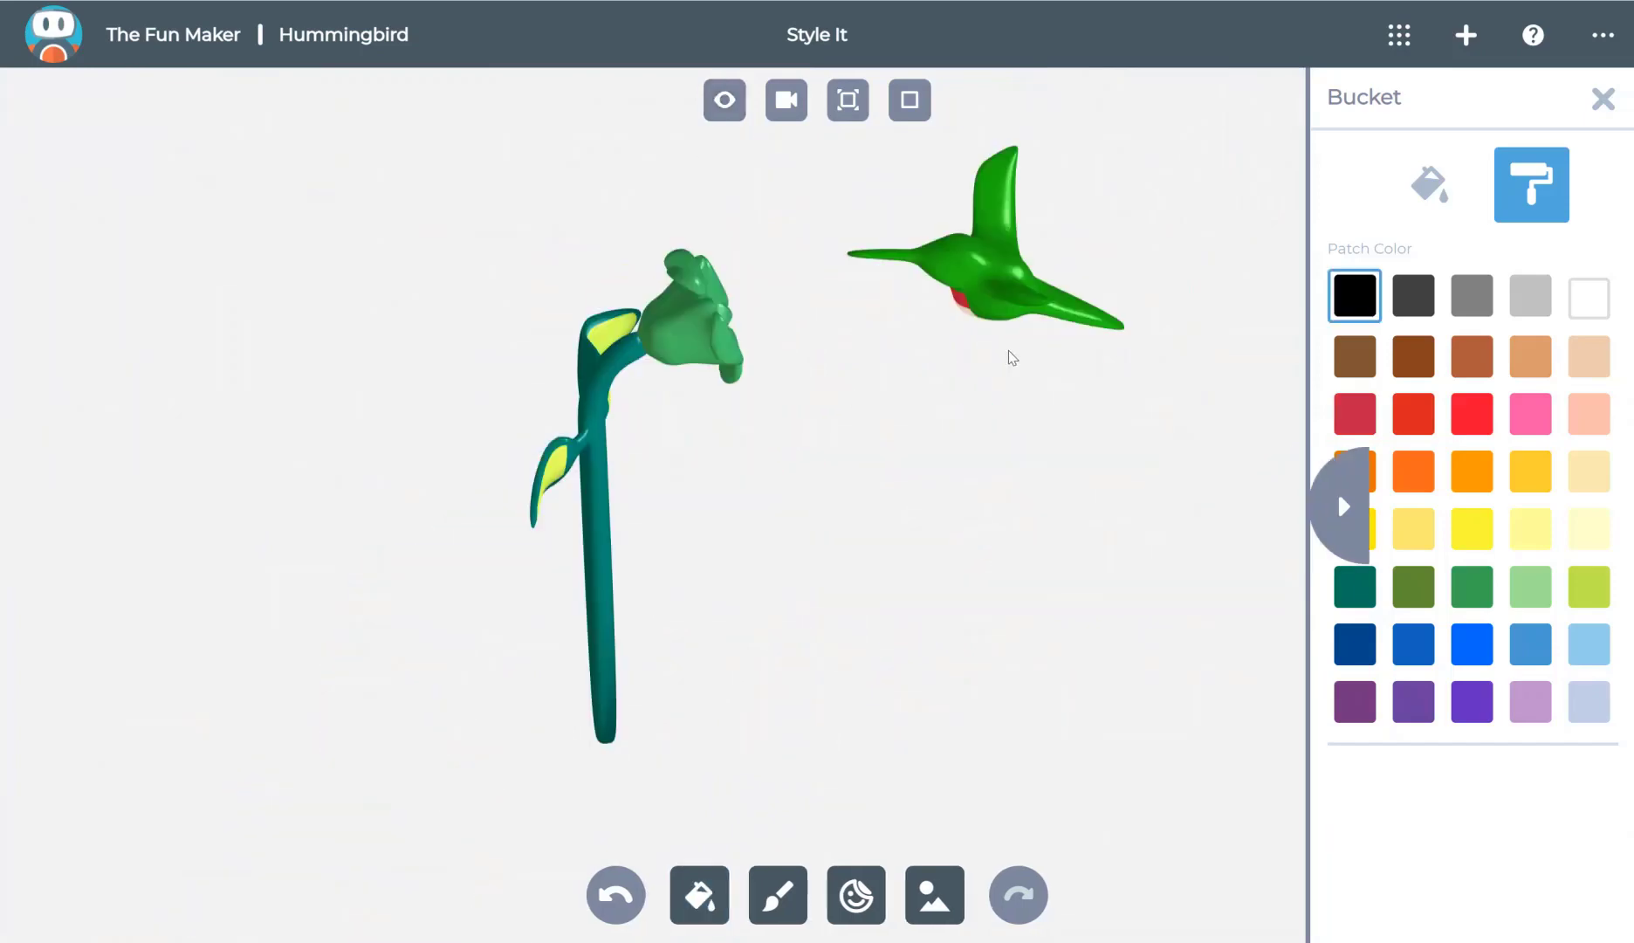
pyautogui.moveTo(895, 348); pyautogui.dragTo(897, 248)
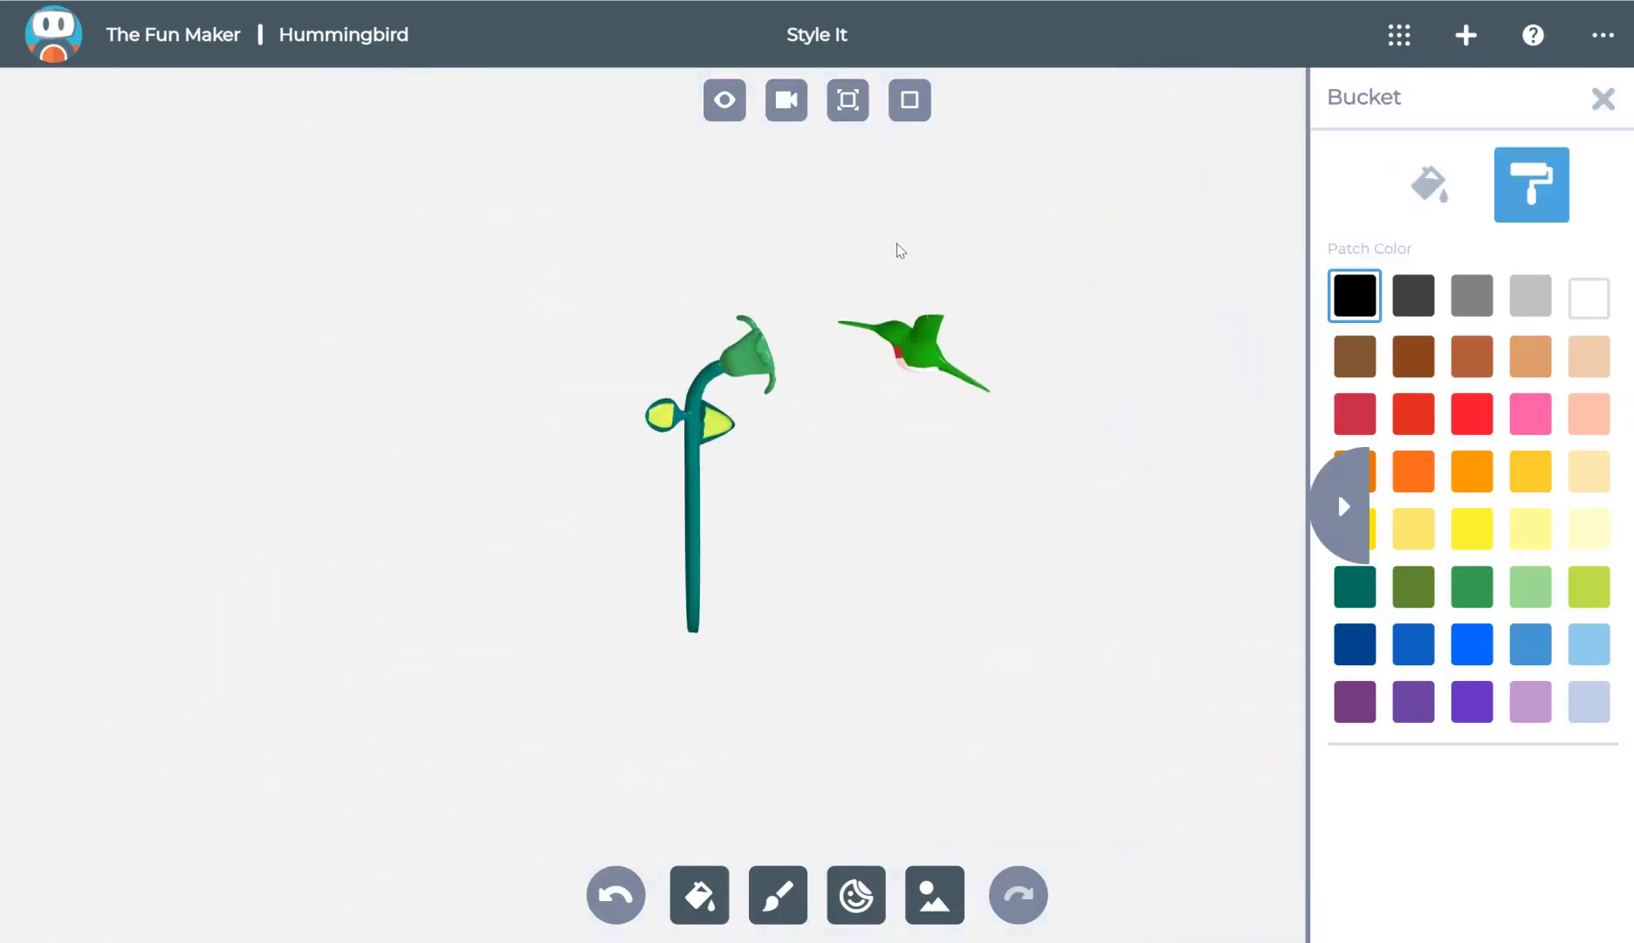
pyautogui.moveTo(679, 358); pyautogui.dragTo(849, 445)
pyautogui.scroll(5, 849, 445)
pyautogui.moveTo(669, 407); pyautogui.dragTo(813, 566)
pyautogui.scroll(-5, 1086, 576)
# Paint the wing tip, the wing's upper edge and the patch under the wing black
pyautogui.moveTo(1220, 325); pyautogui.dragTo(1179, 364)
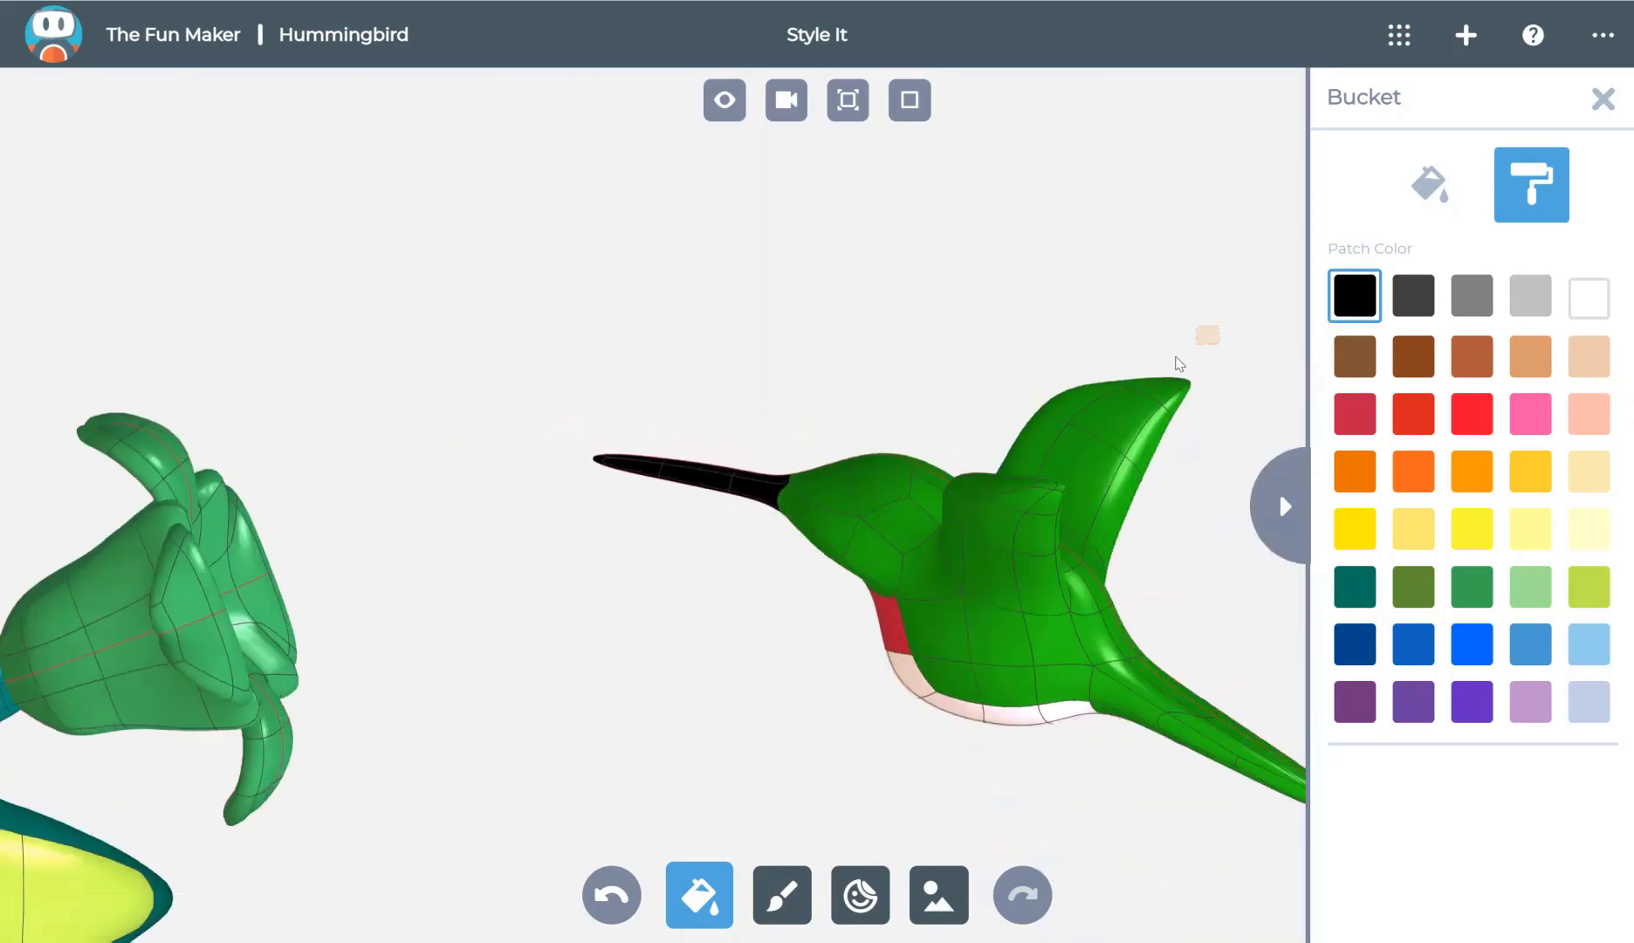
pyautogui.moveTo(1179, 364); pyautogui.dragTo(694, 790, button='right')
pyautogui.click(890, 668)
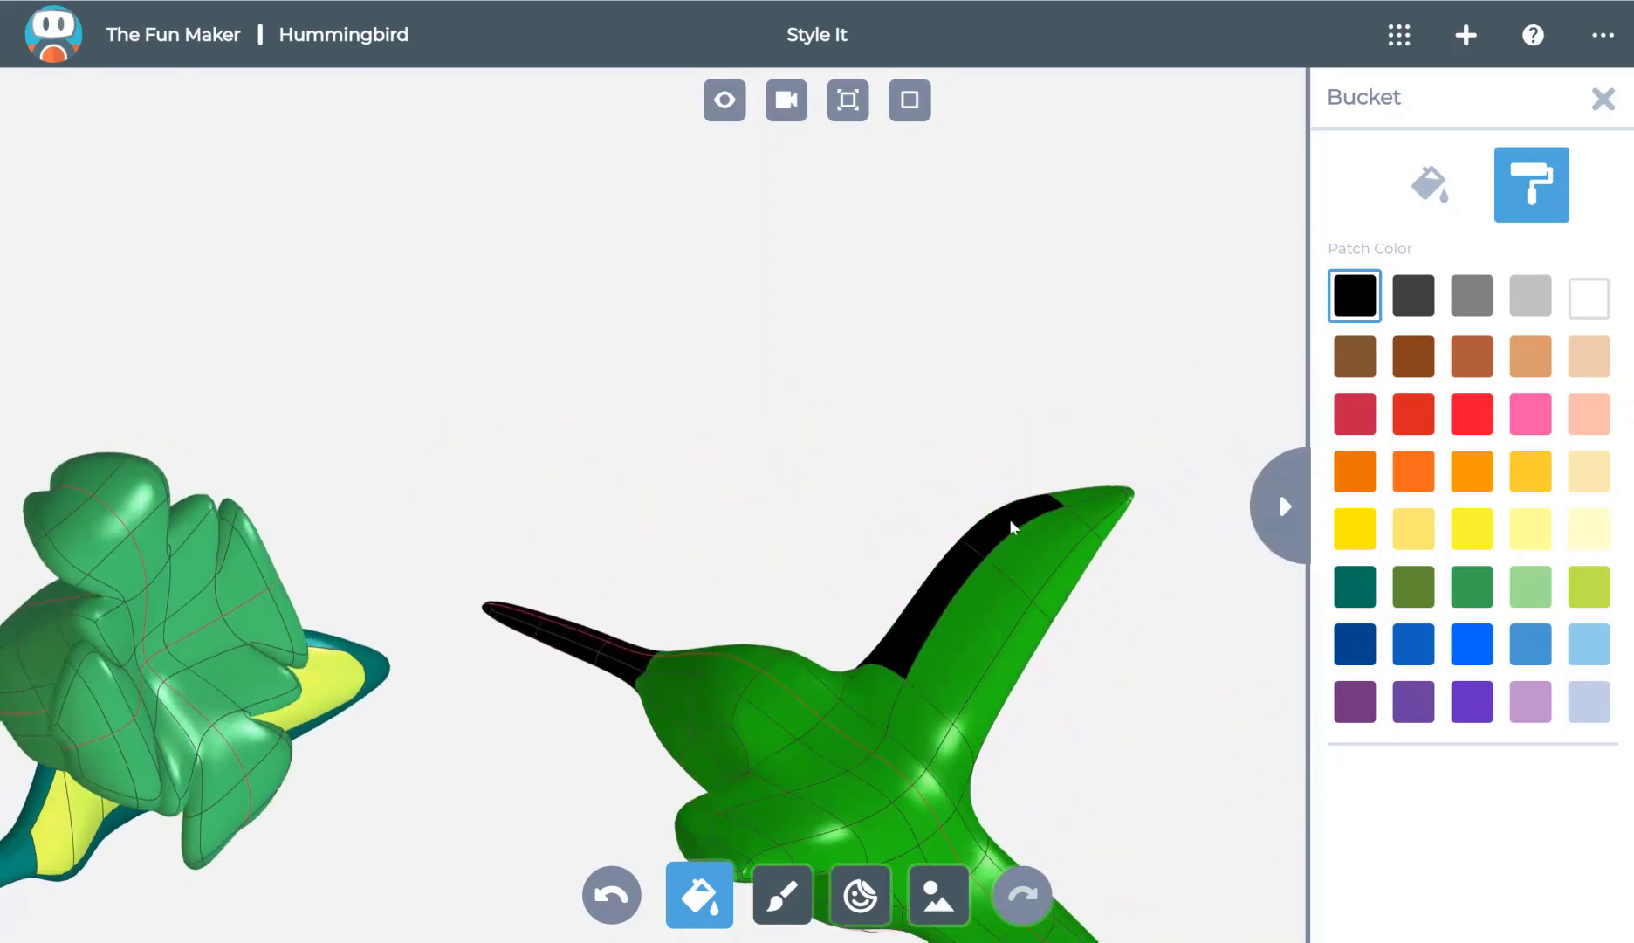
pyautogui.moveTo(733, 551)
pyautogui.mouseDown(button='right')
pyautogui.moveTo(790, 711)
pyautogui.moveTo(689, 711)
pyautogui.moveTo(1135, 646)
pyautogui.moveTo(1211, 616)
pyautogui.mouseUp(button='right')
pyautogui.click(793, 718)
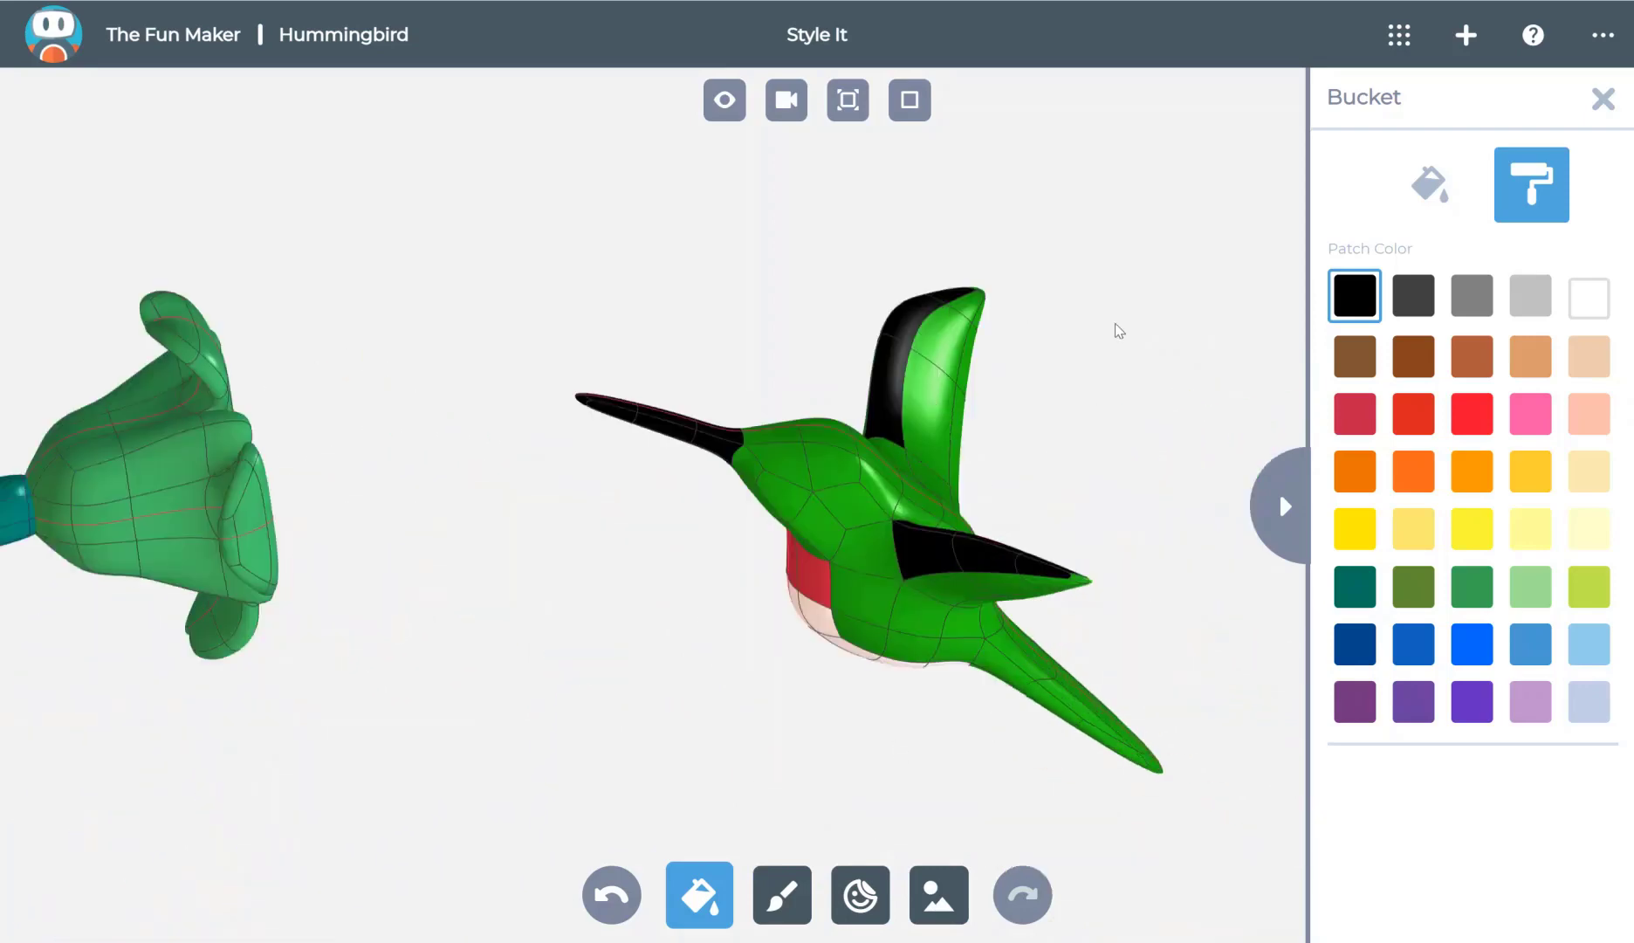
pyautogui.moveTo(1116, 328); pyautogui.dragTo(860, 412, button='right')
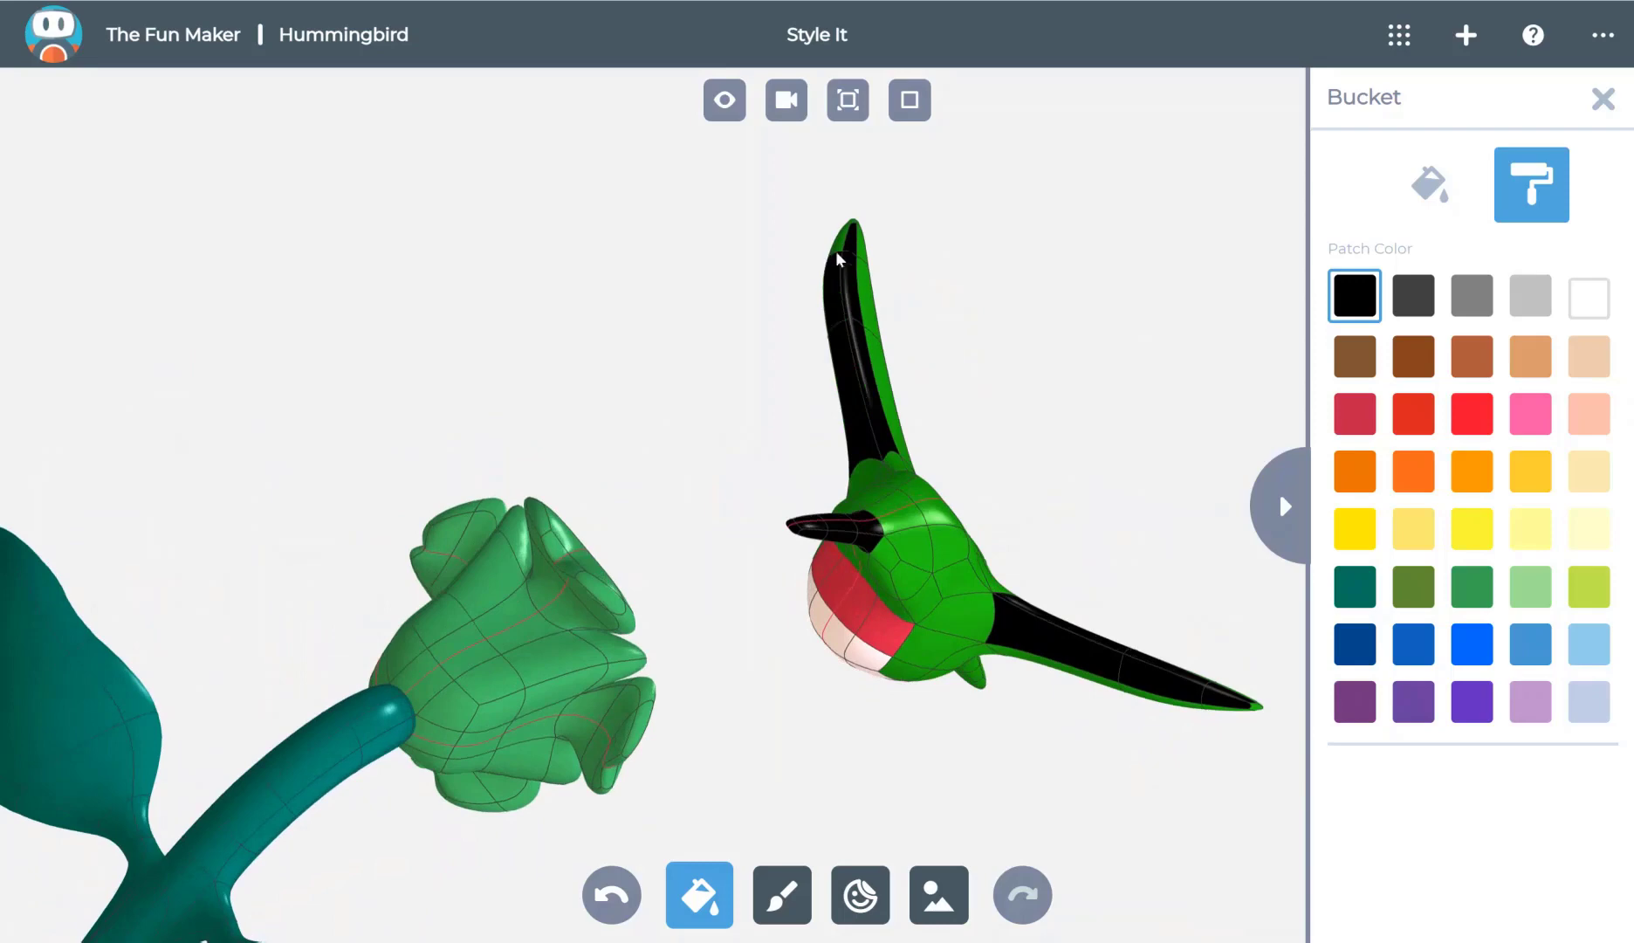
pyautogui.moveTo(836, 259); pyautogui.dragTo(786, 699, button='right')
pyautogui.click(699, 894)
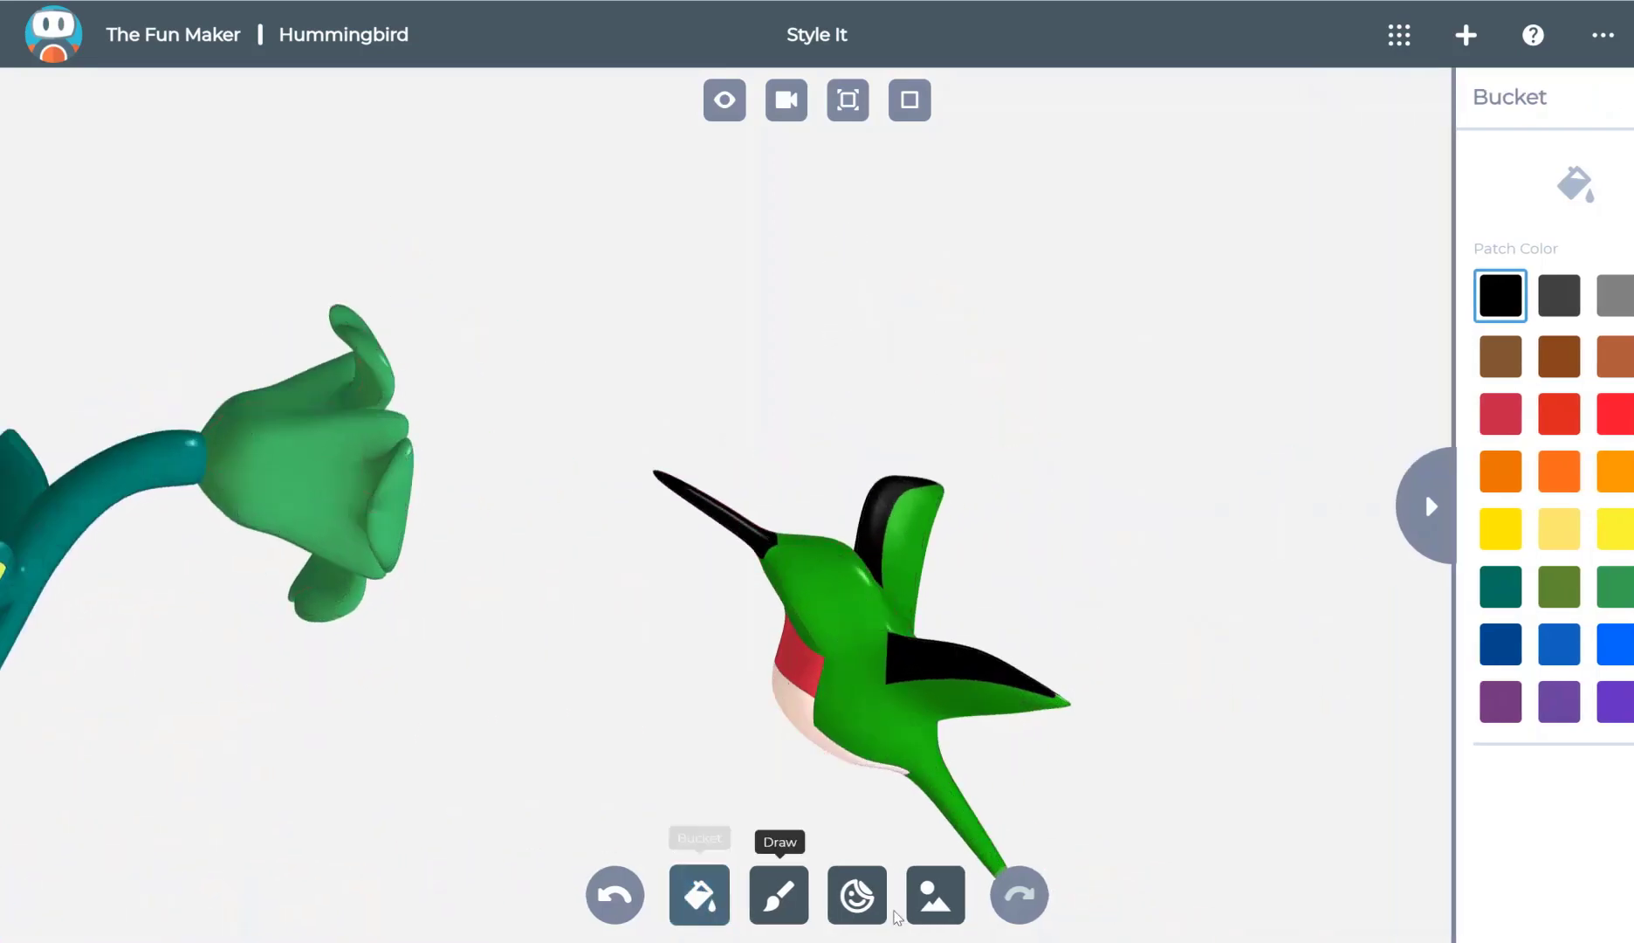
# Place the almond-shaped eye sticker on the hummingbird's head
pyautogui.click(857, 894)
pyautogui.click(1472, 220)
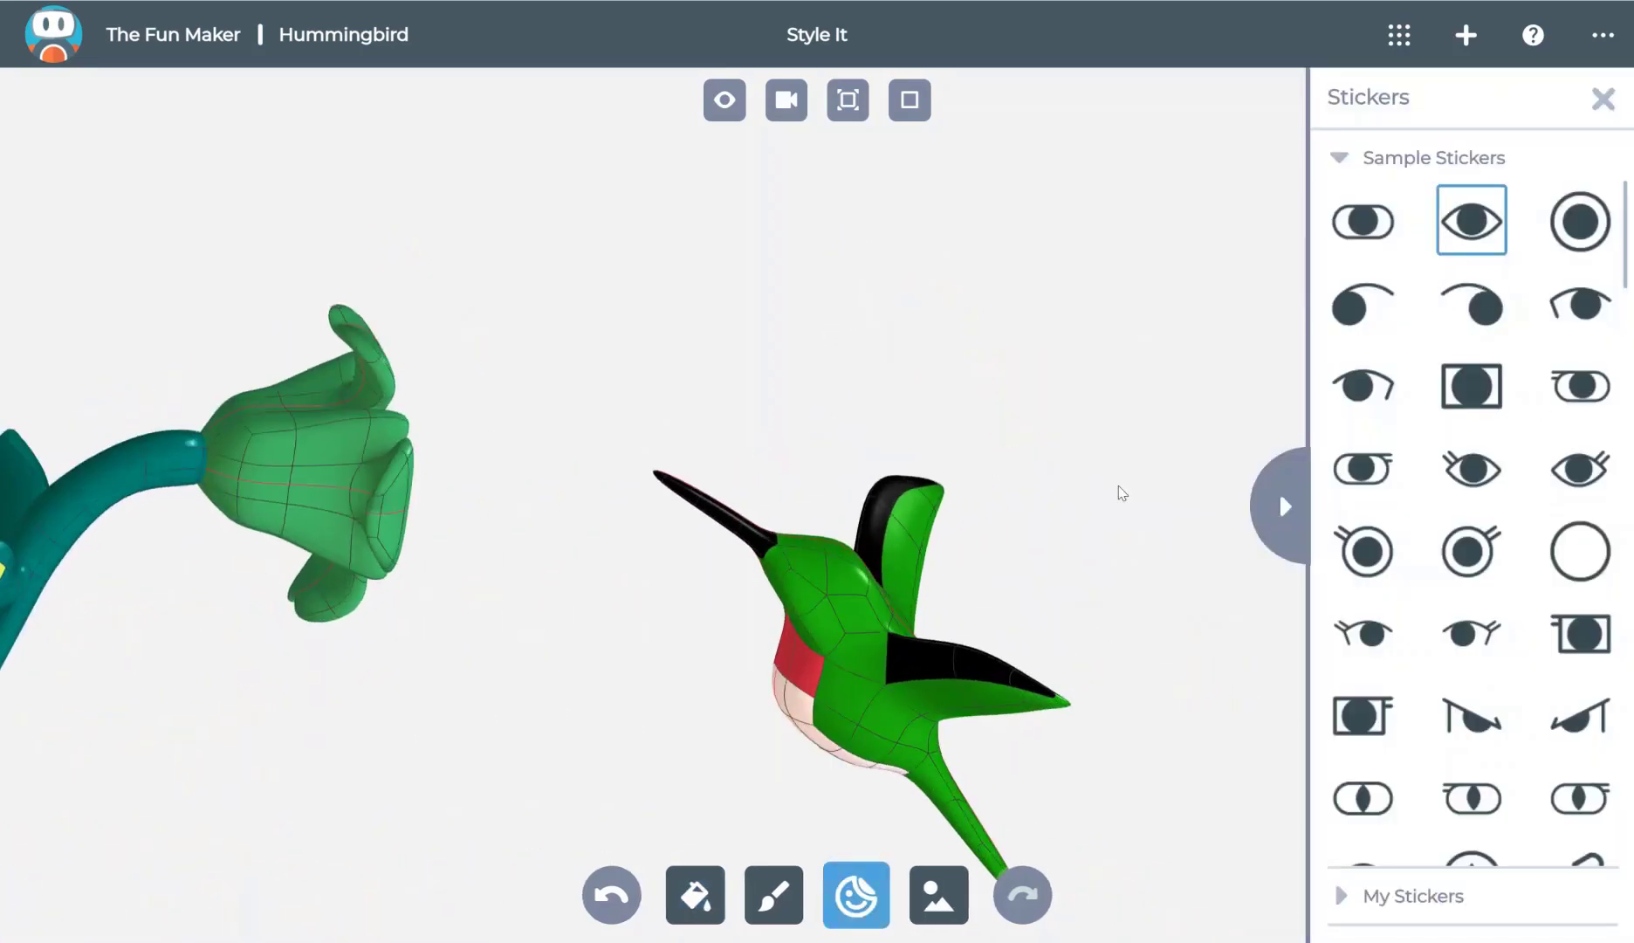
pyautogui.click(804, 572)
pyautogui.moveTo(1054, 509); pyautogui.dragTo(534, 367, button='right')
pyautogui.click(856, 895)
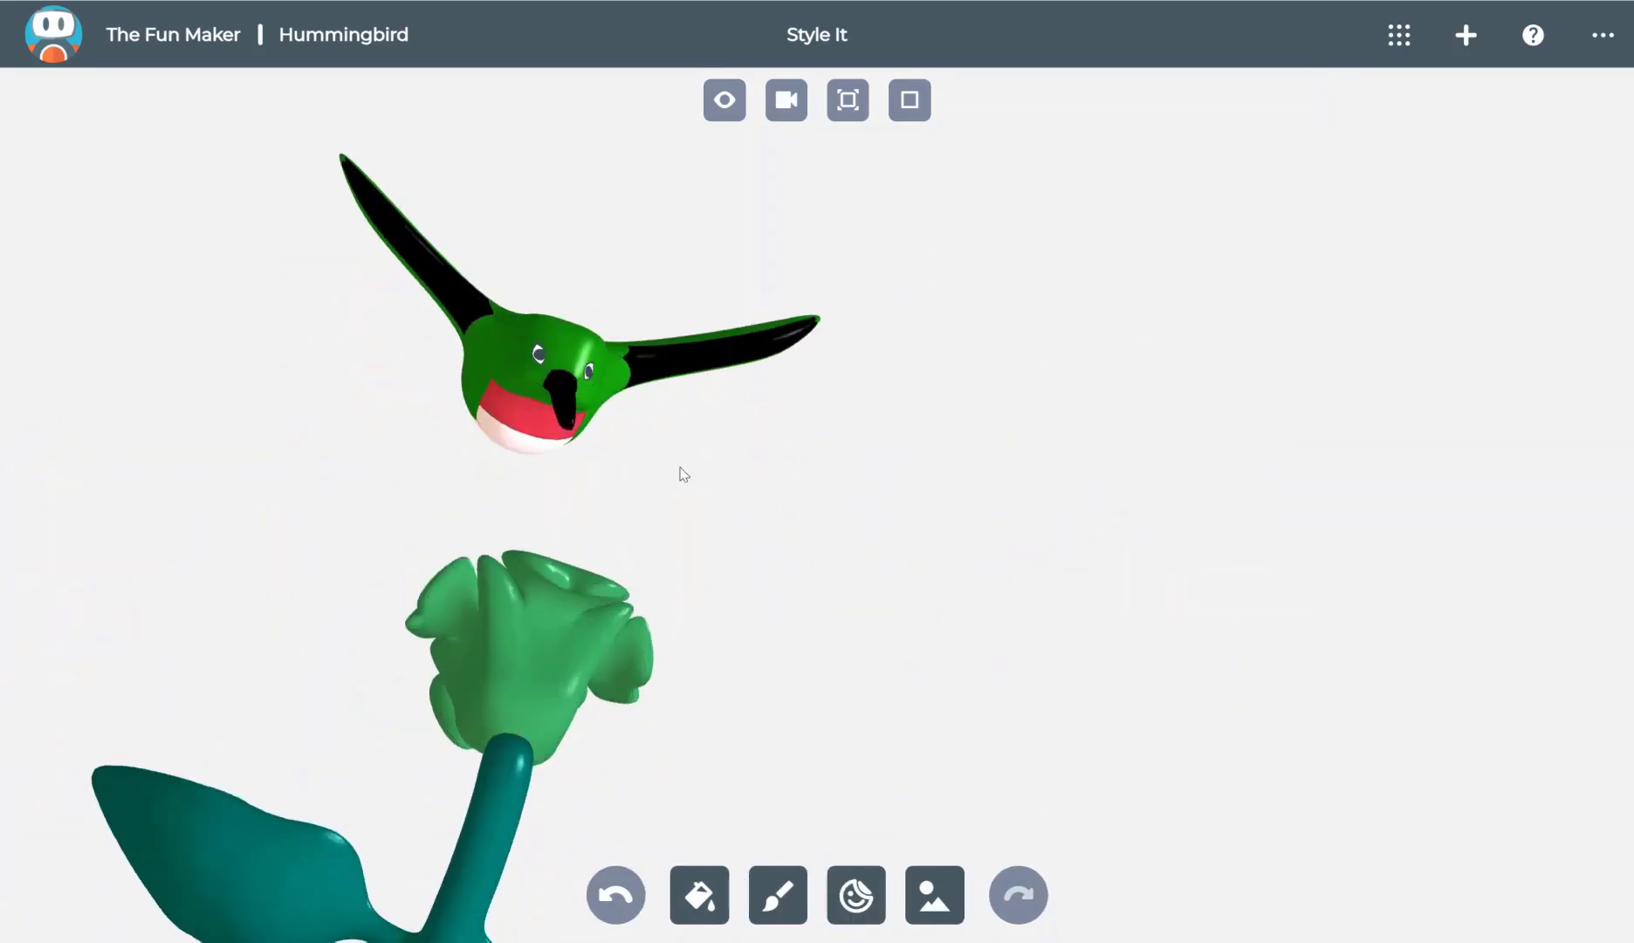
pyautogui.scroll(10, 678, 471)
pyautogui.scroll(-5, 337, 316)
pyautogui.moveTo(337, 316); pyautogui.dragTo(693, 522, button='right')
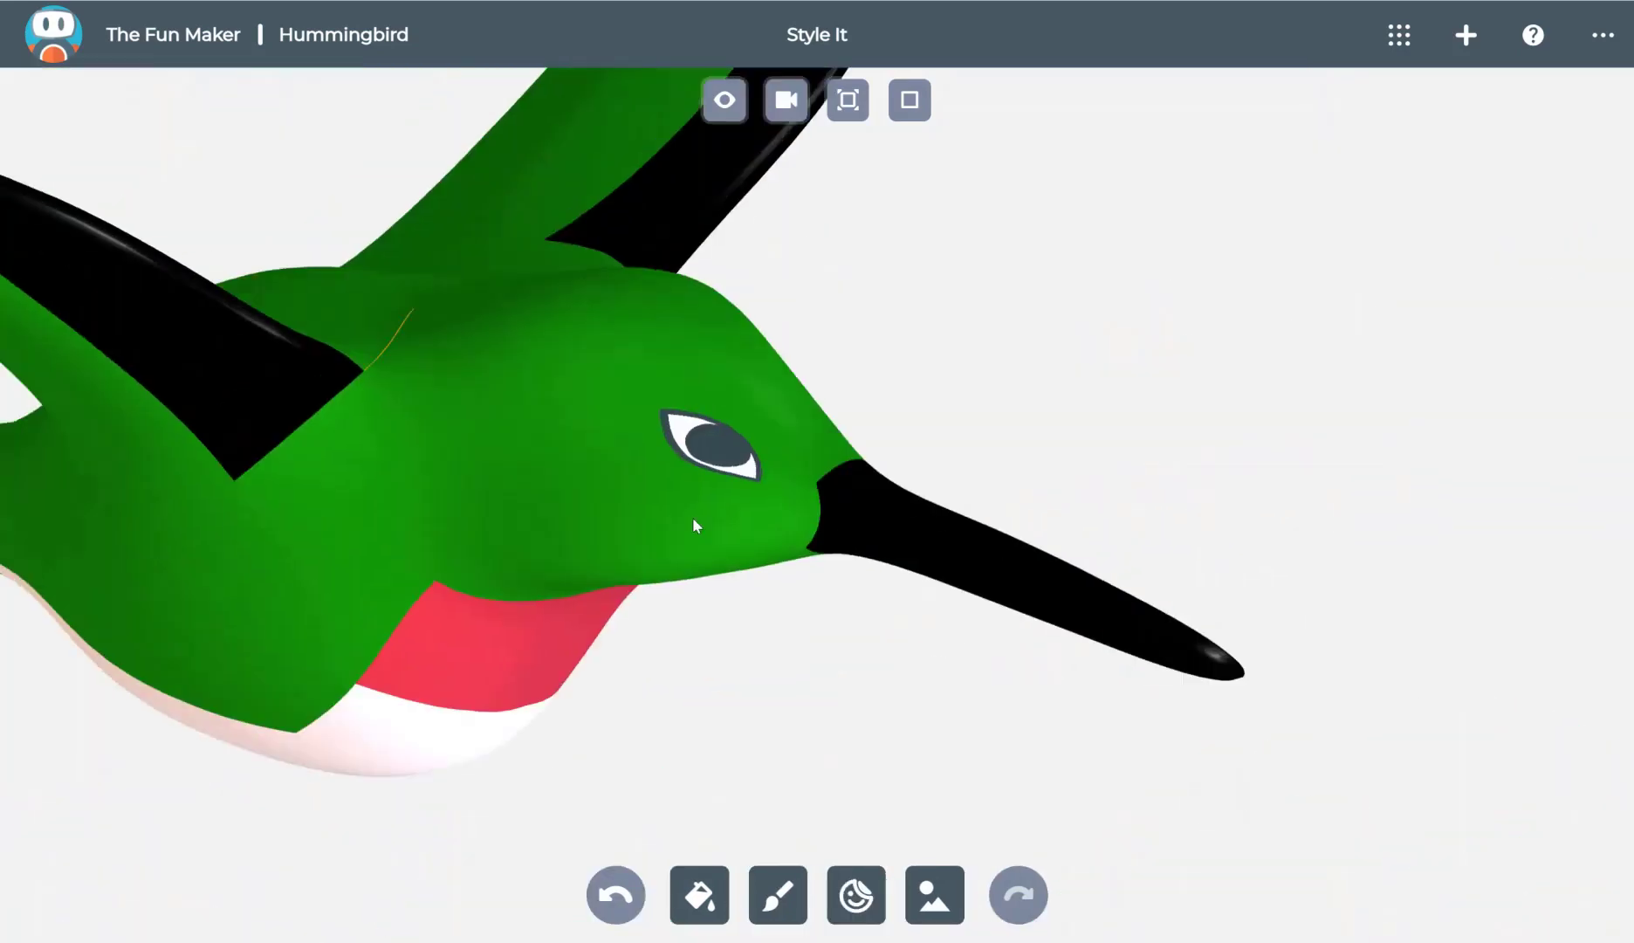
pyautogui.scroll(6, 745, 434)
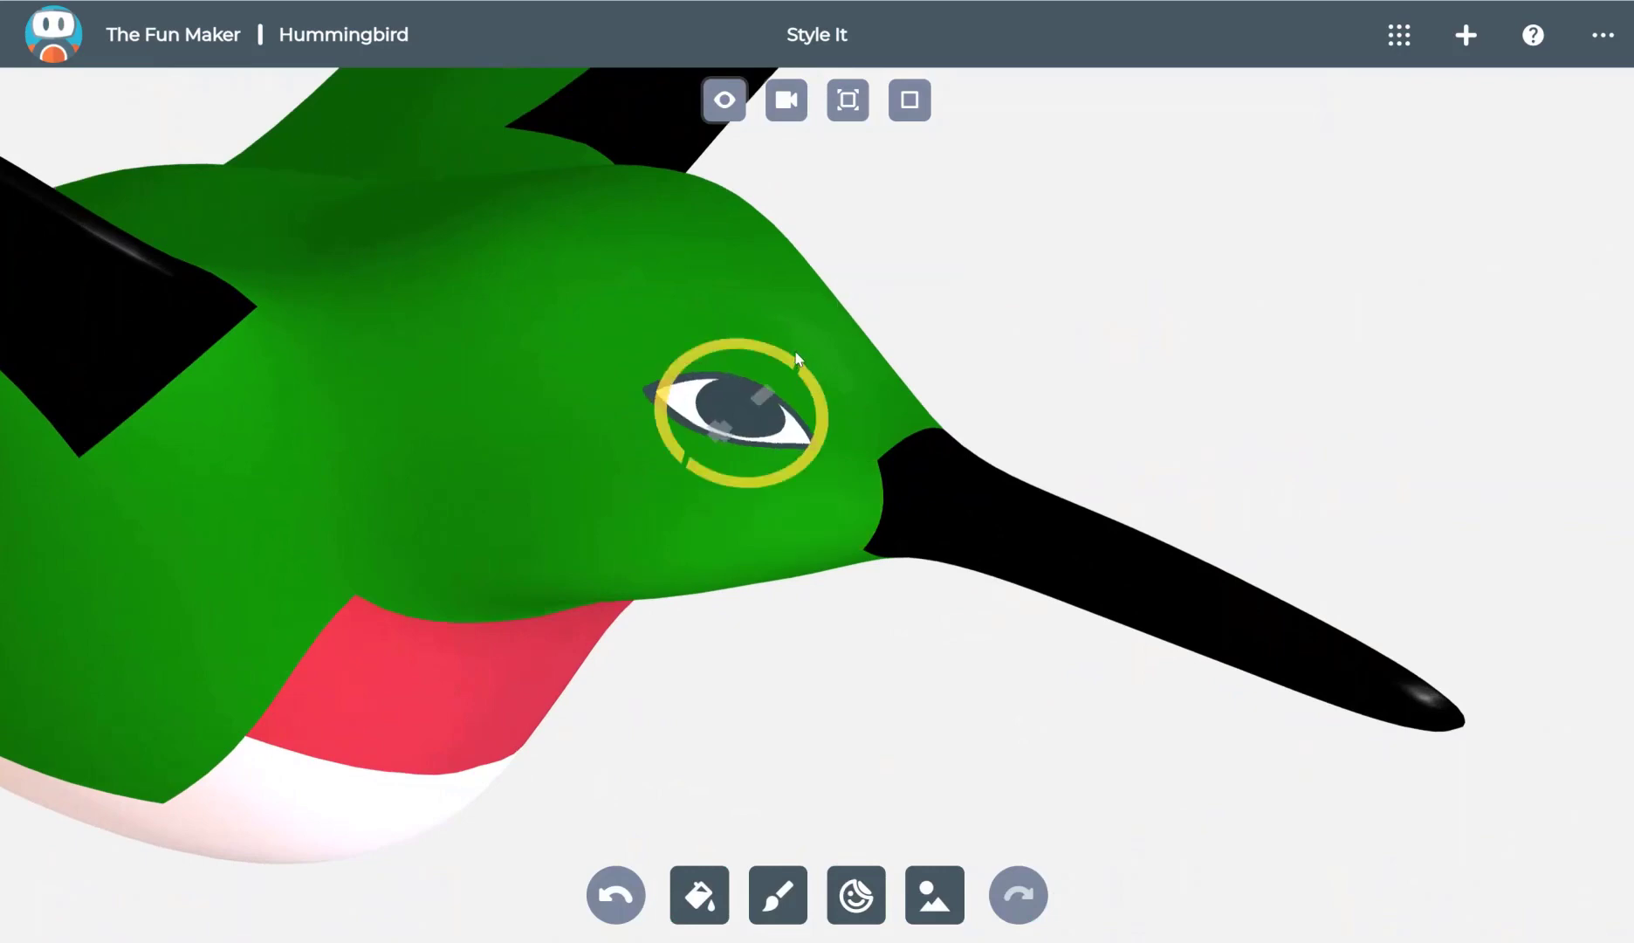
# Select the eye stickers and adjust their orientation on both sides of the head
pyautogui.click(749, 418)
pyautogui.click(717, 438)
pyautogui.moveTo(1302, 380); pyautogui.dragTo(513, 385)
pyautogui.click(531, 372)
pyautogui.moveTo(568, 328); pyautogui.dragTo(572, 331)
pyautogui.click(733, 434)
pyautogui.scroll(-5, 732, 434)
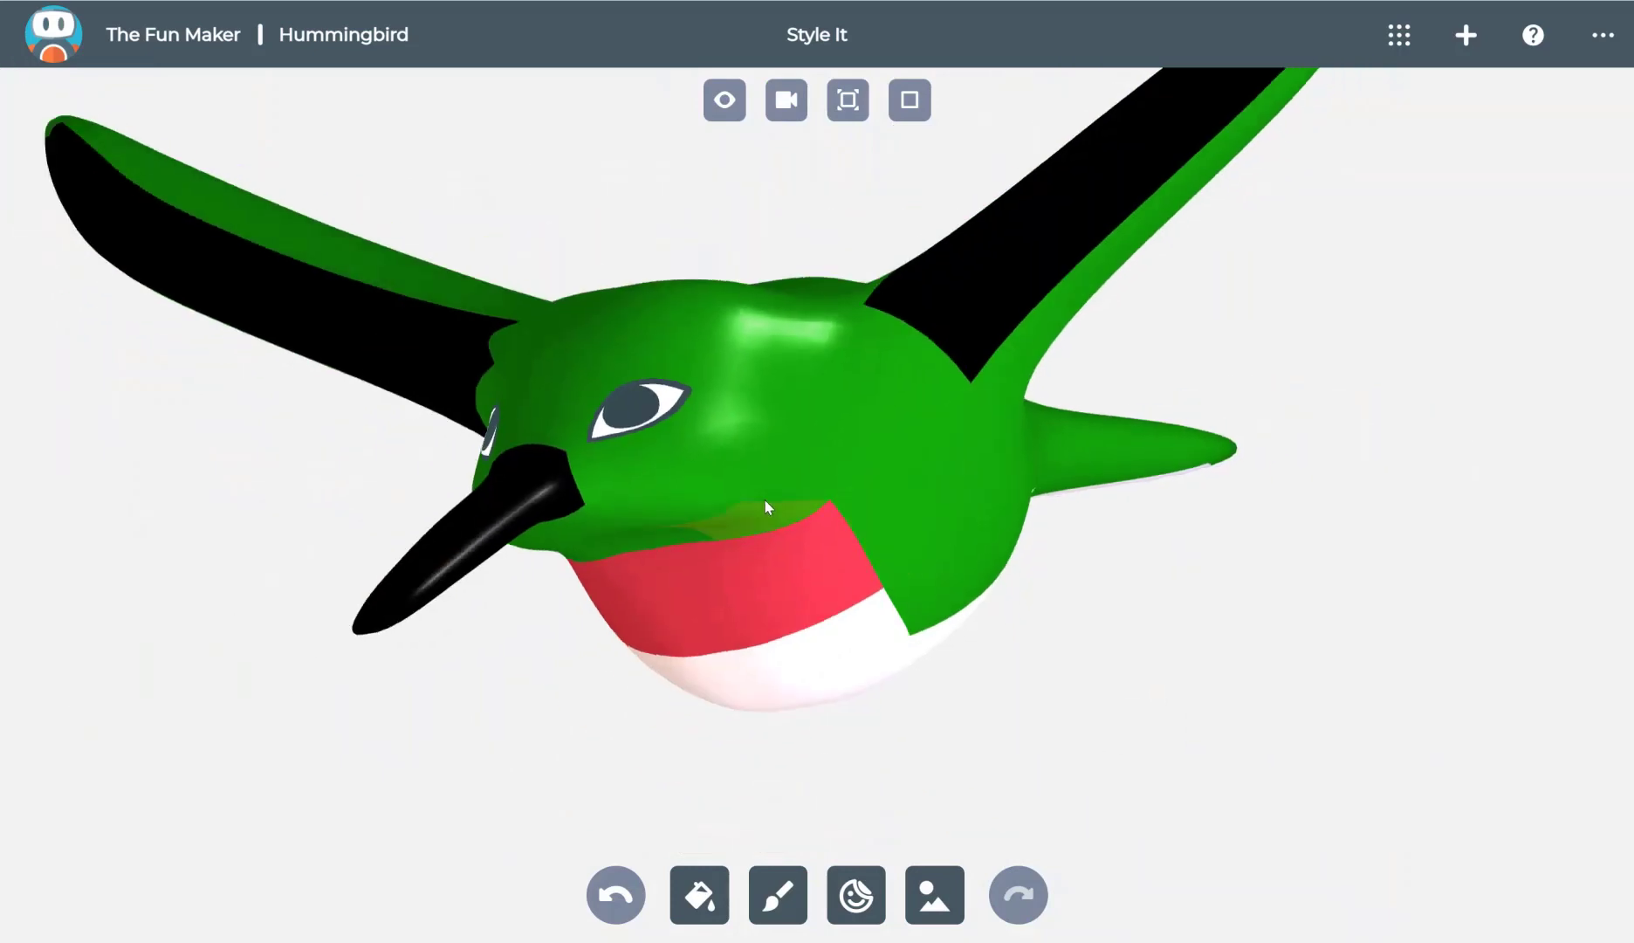
pyautogui.scroll(4, 743, 511)
pyautogui.scroll(-5, 1067, 522)
pyautogui.moveTo(1113, 437); pyautogui.dragTo(971, 471)
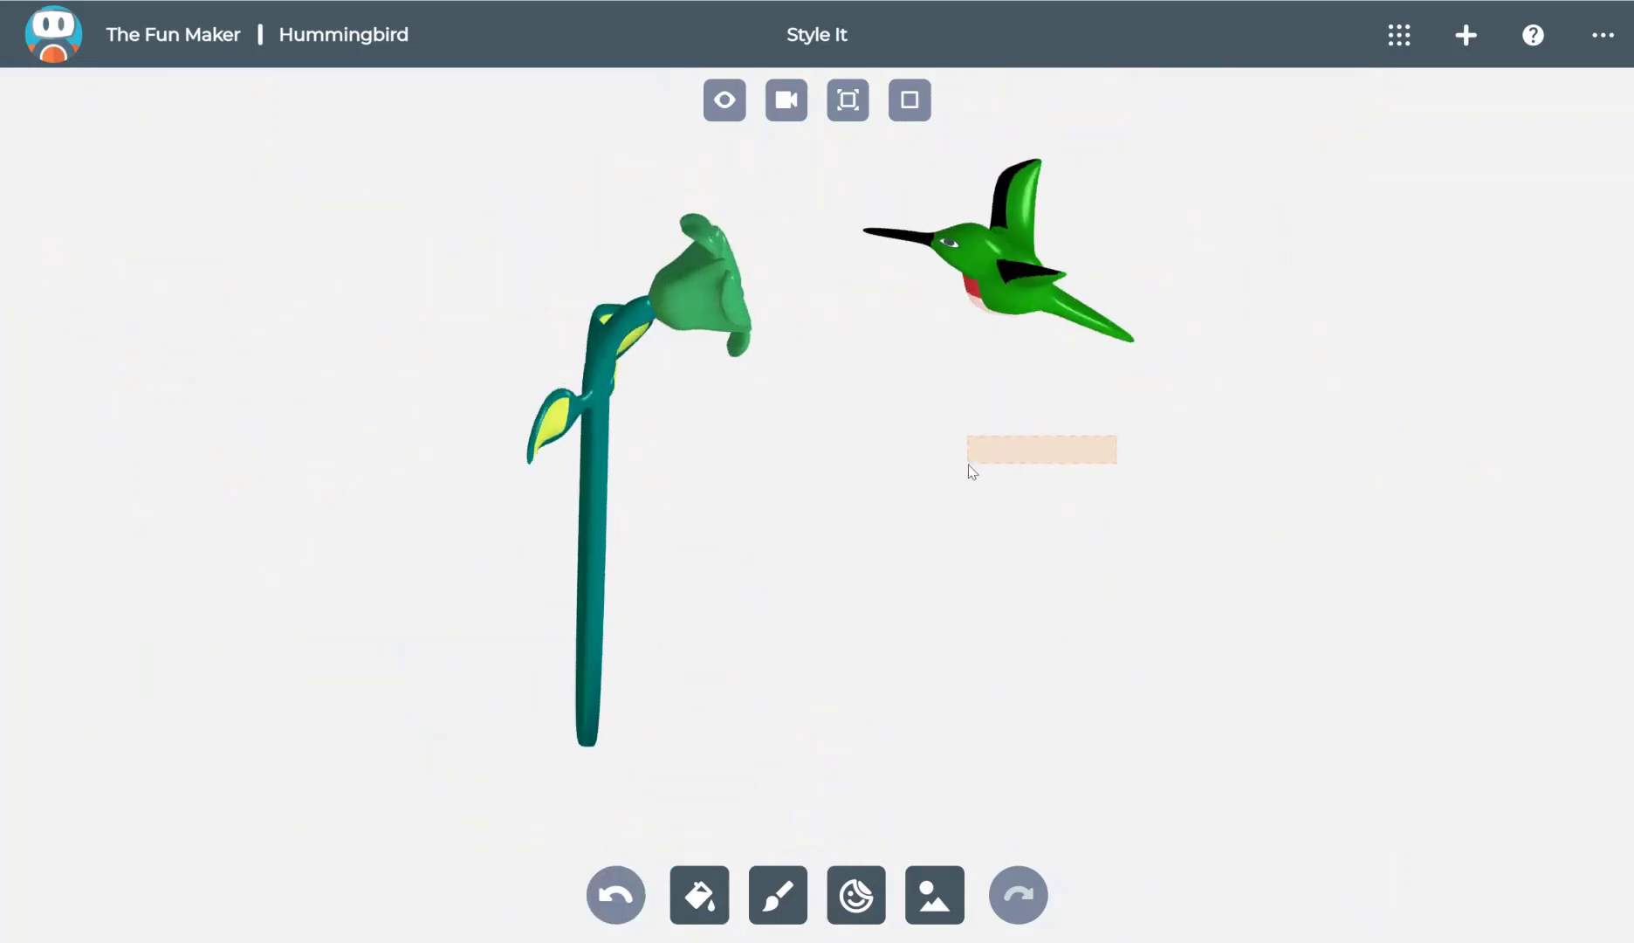
pyautogui.click(724, 99)
pyautogui.click(790, 255)
pyautogui.click(1117, 480)
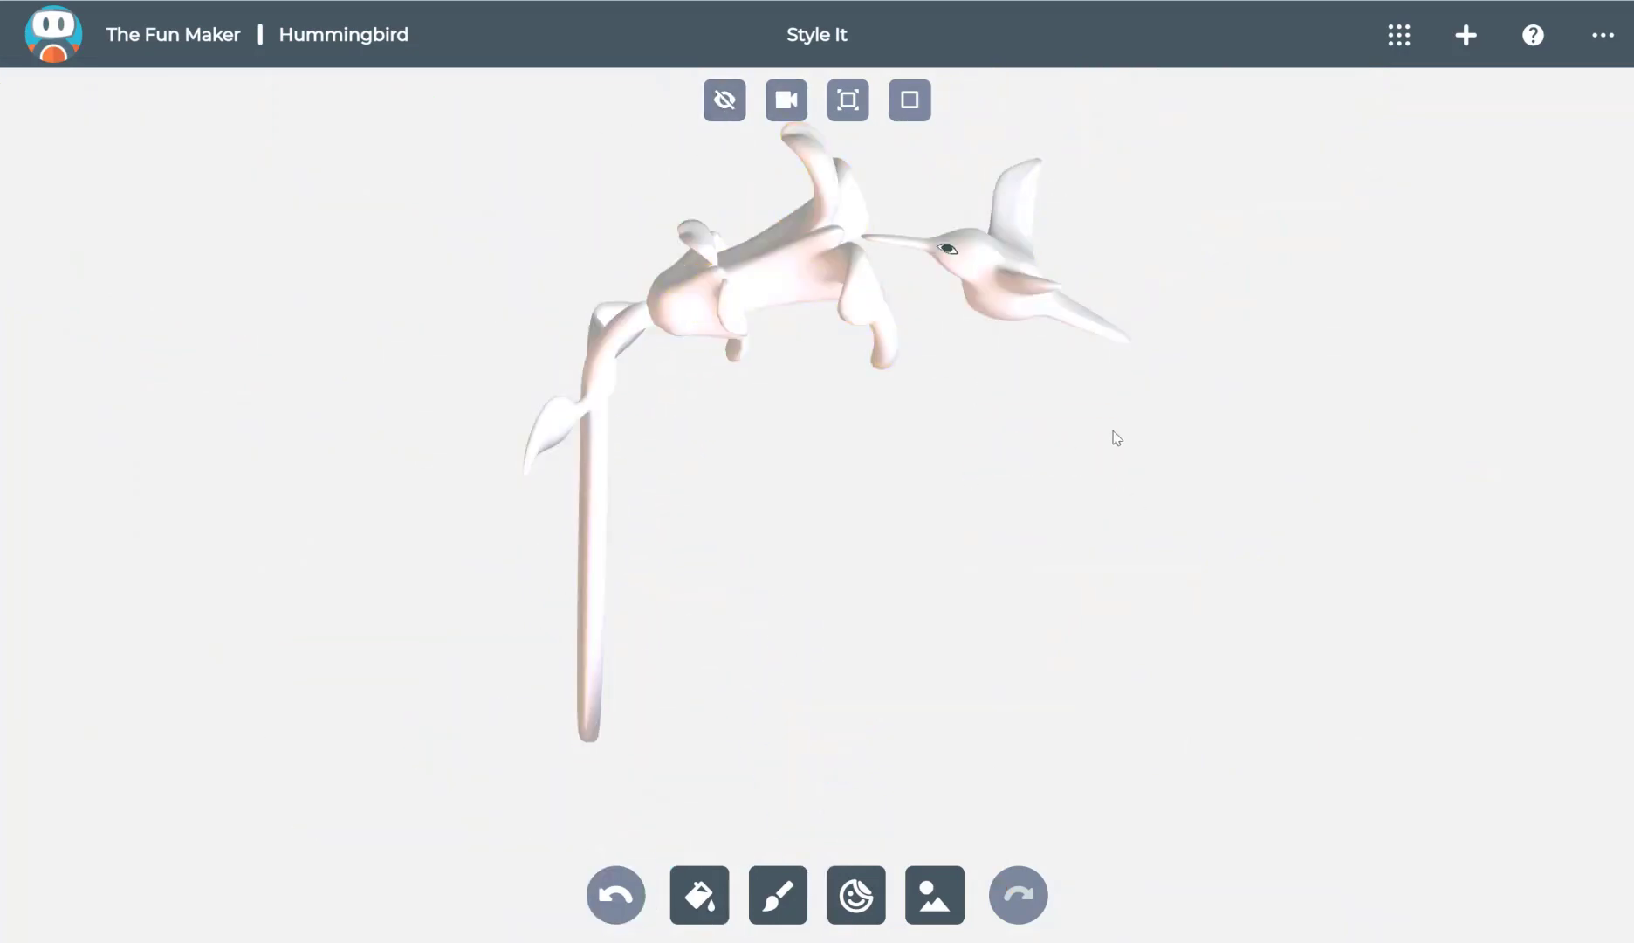
pyautogui.moveTo(1211, 474); pyautogui.dragTo(995, 408)
pyautogui.click(724, 100)
pyautogui.scroll(10, 992, 401)
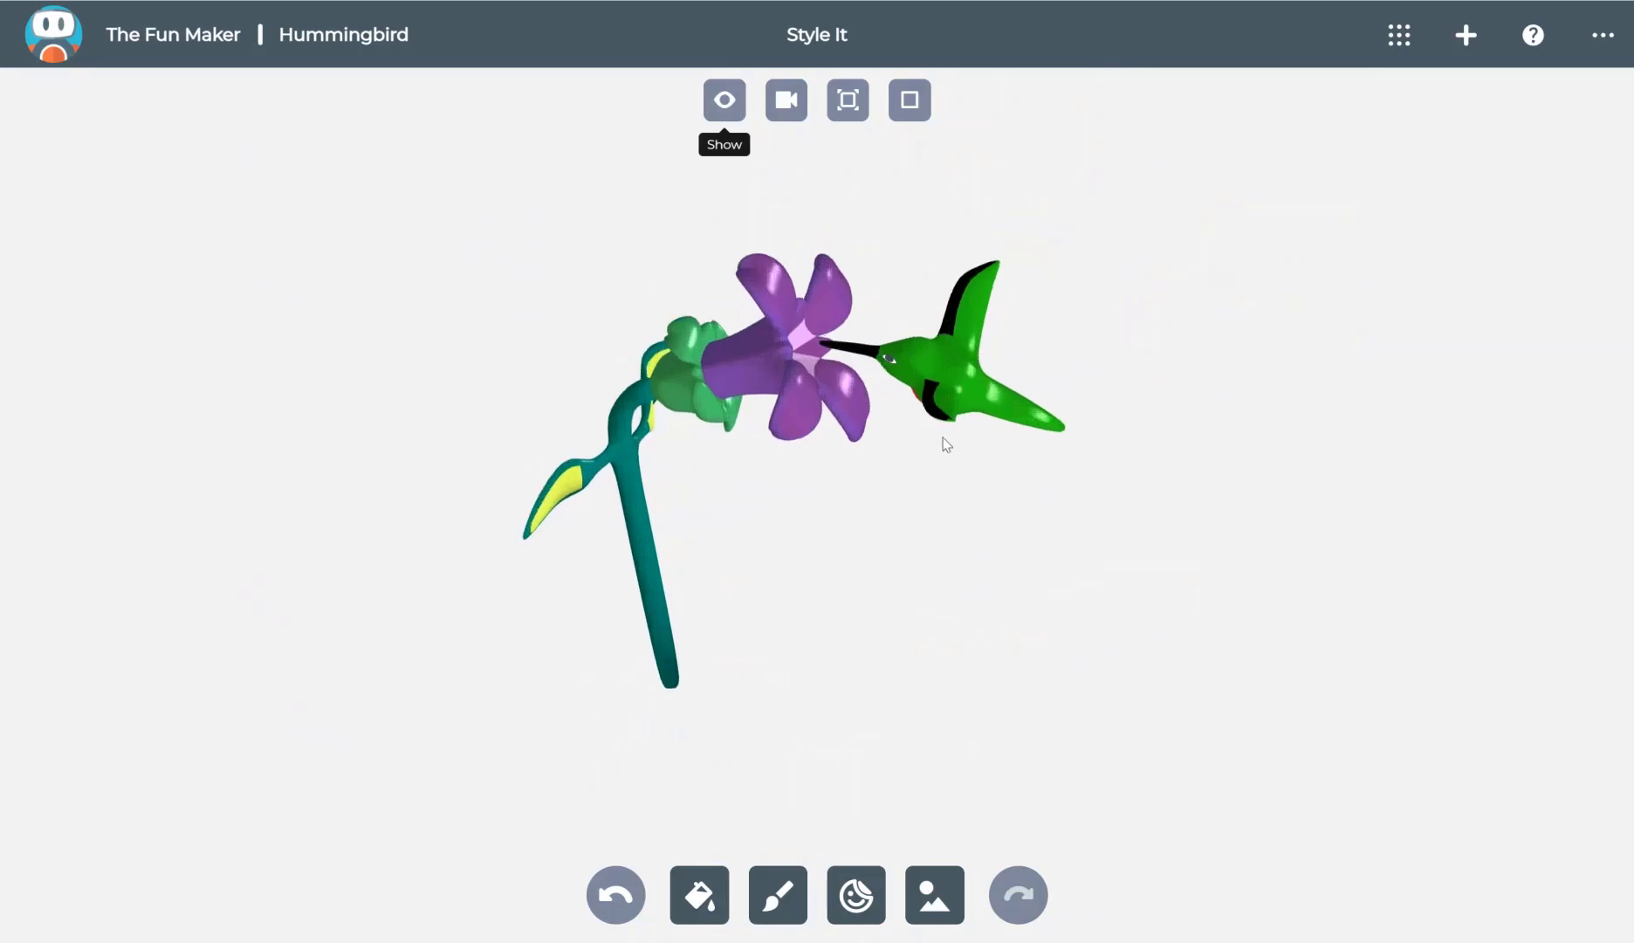